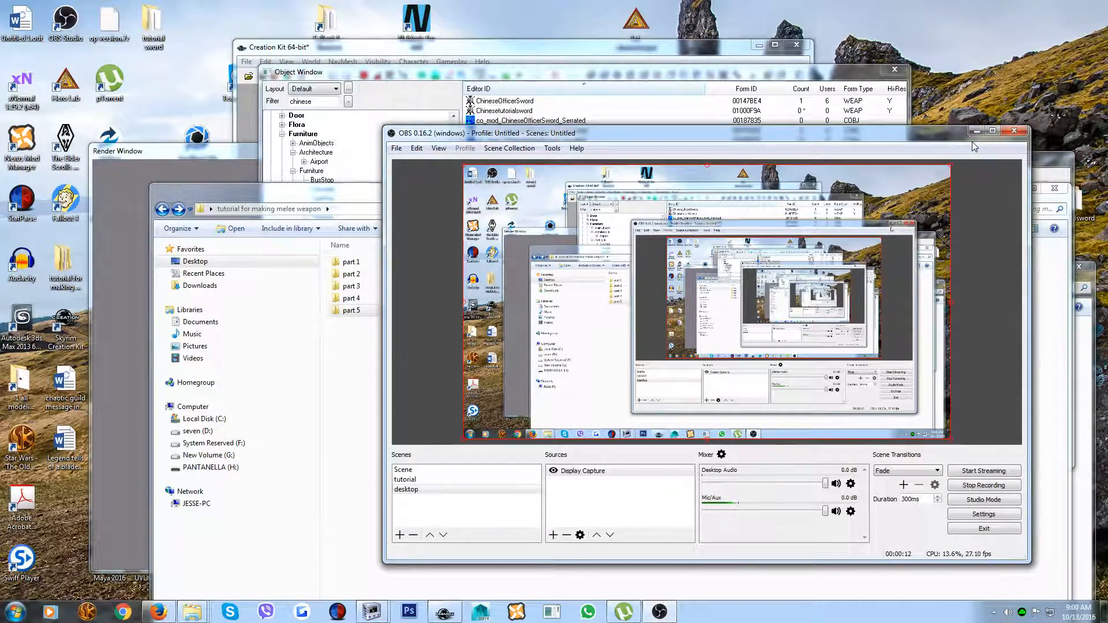
# Minimise the recorder and folder windows, move the Object Window down and start saving the plugin
pyautogui.click(975, 132)
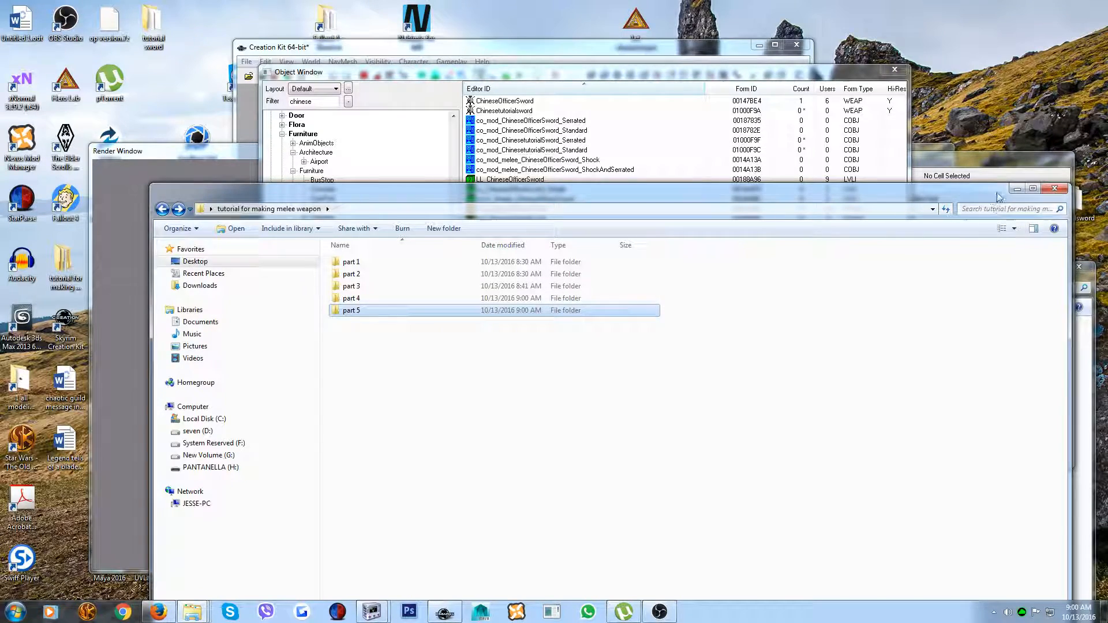
pyautogui.click(1017, 189)
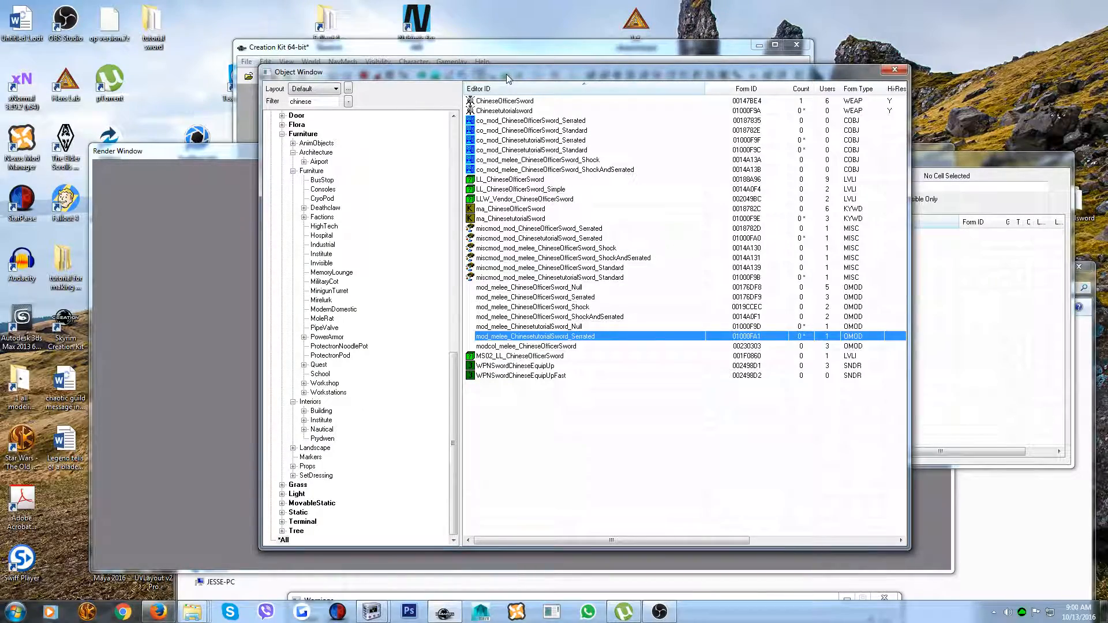
pyautogui.moveTo(507, 78); pyautogui.dragTo(508, 111)
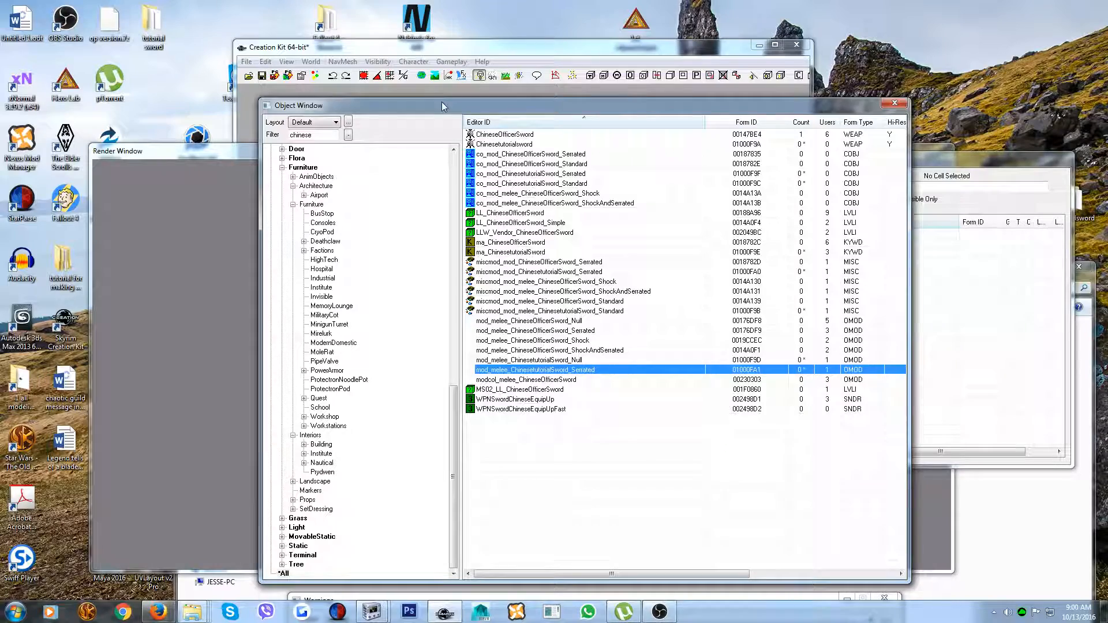
pyautogui.click(249, 63)
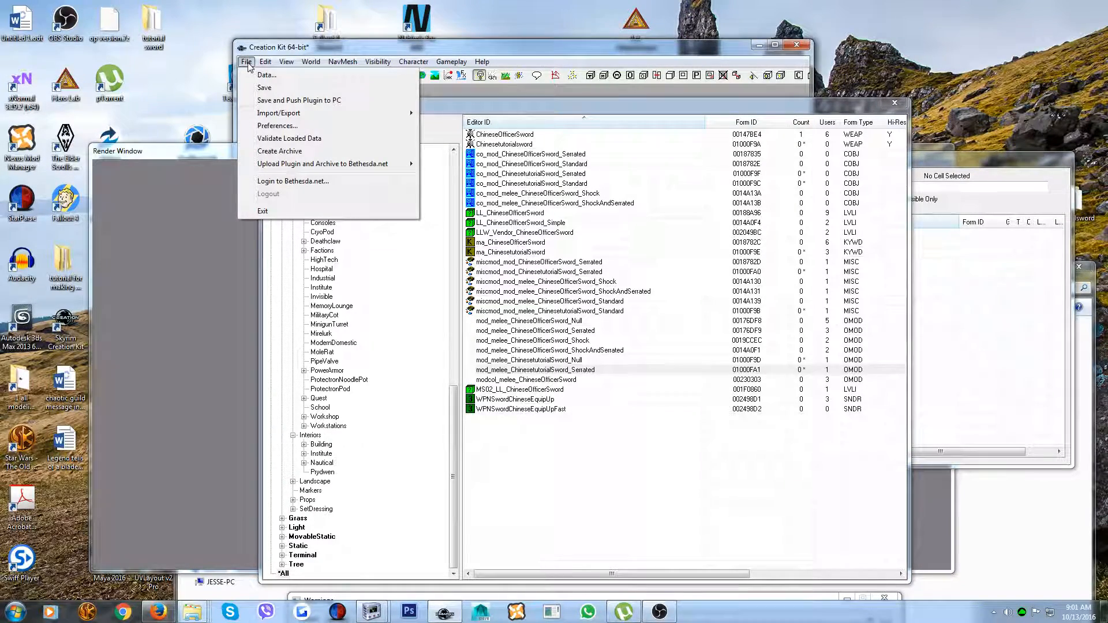
pyautogui.click(264, 87)
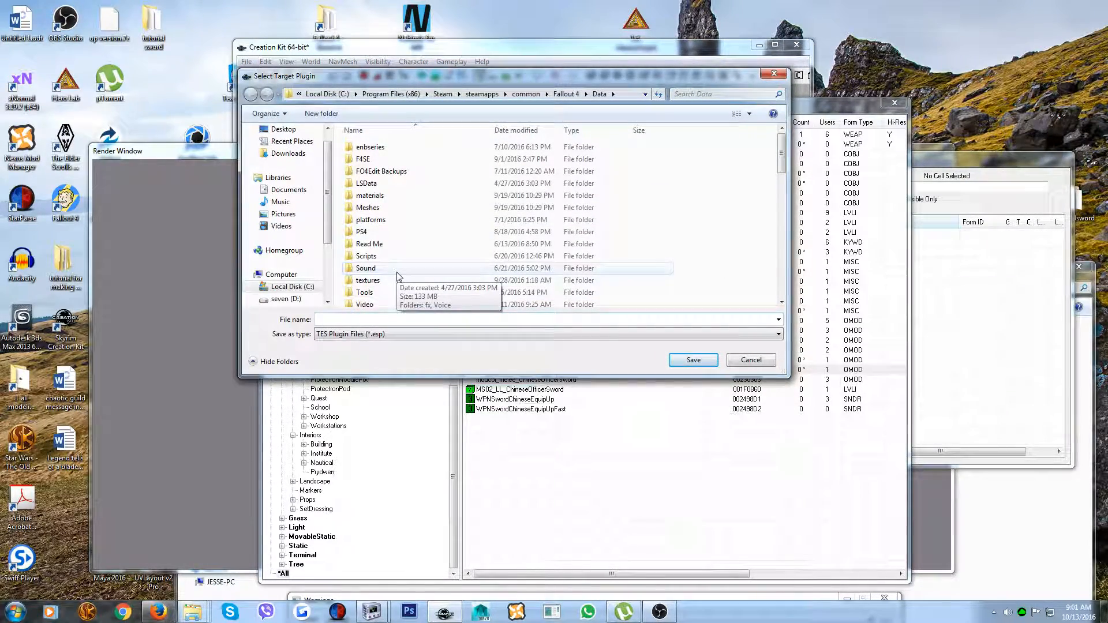
pyautogui.write('tut')
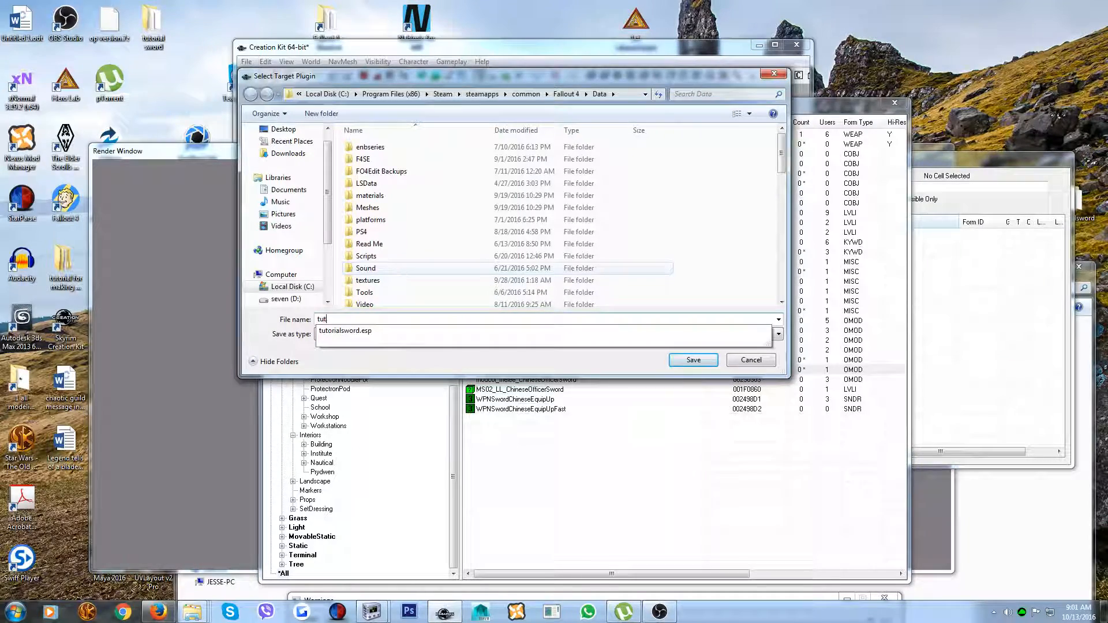
pyautogui.write('orialsword')
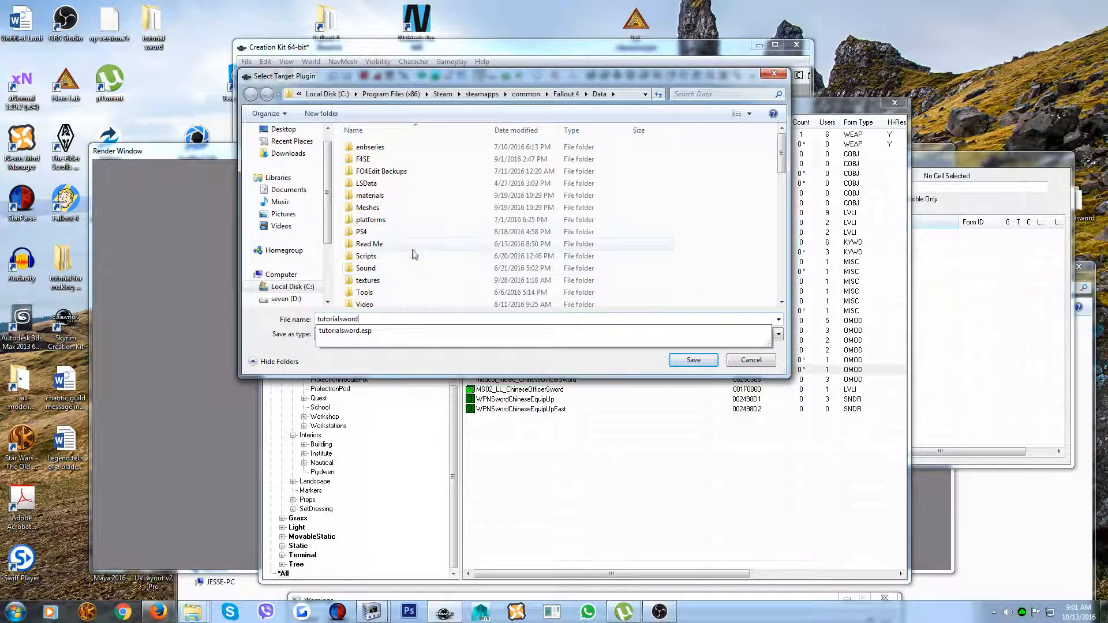
pyautogui.click(382, 320)
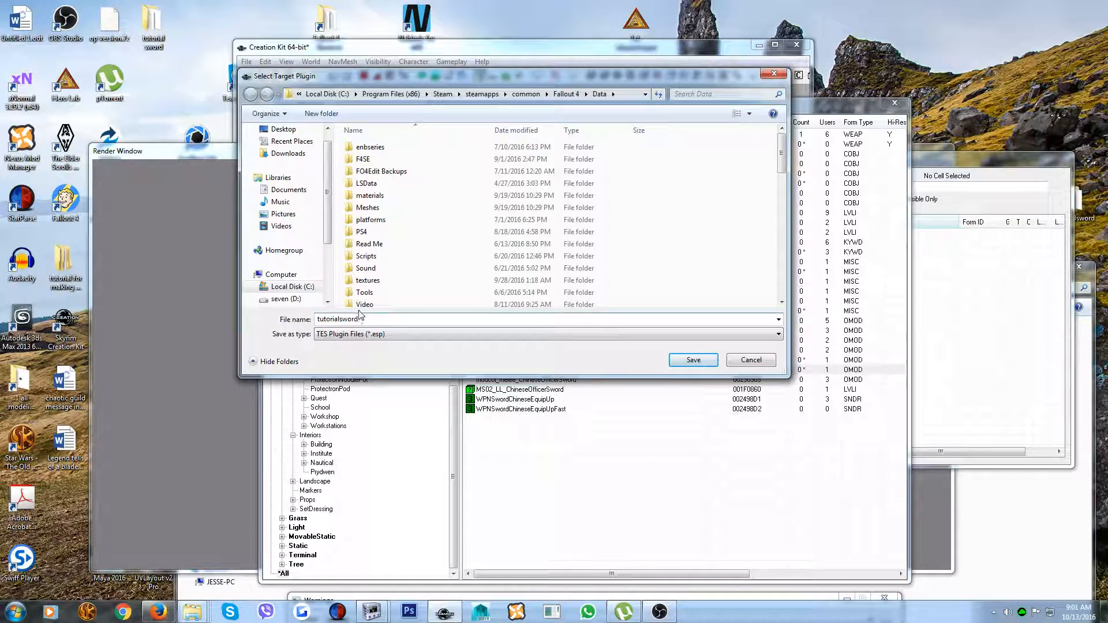
pyautogui.press('BackSpace')
pyautogui.press('BackSpace')
pyautogui.press('BackSpace')
pyautogui.press('BackSpace')
pyautogui.press('BackSpace')
pyautogui.press('BackSpace')
pyautogui.press('BackSpace')
pyautogui.press('BackSpace')
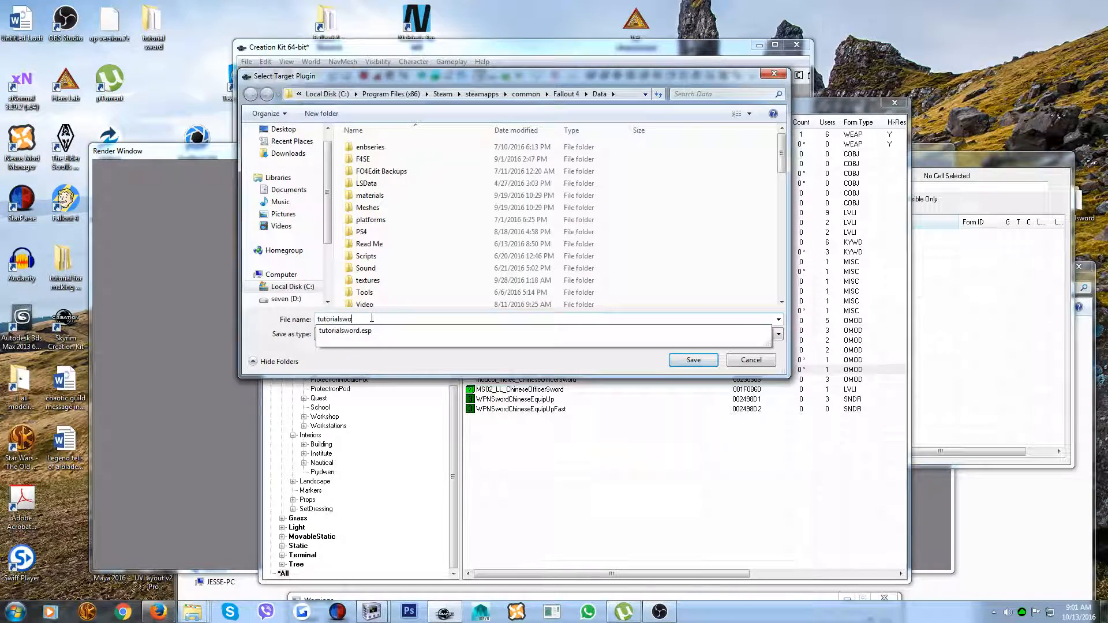
pyautogui.press('BackSpace')
pyautogui.press('BackSpace')
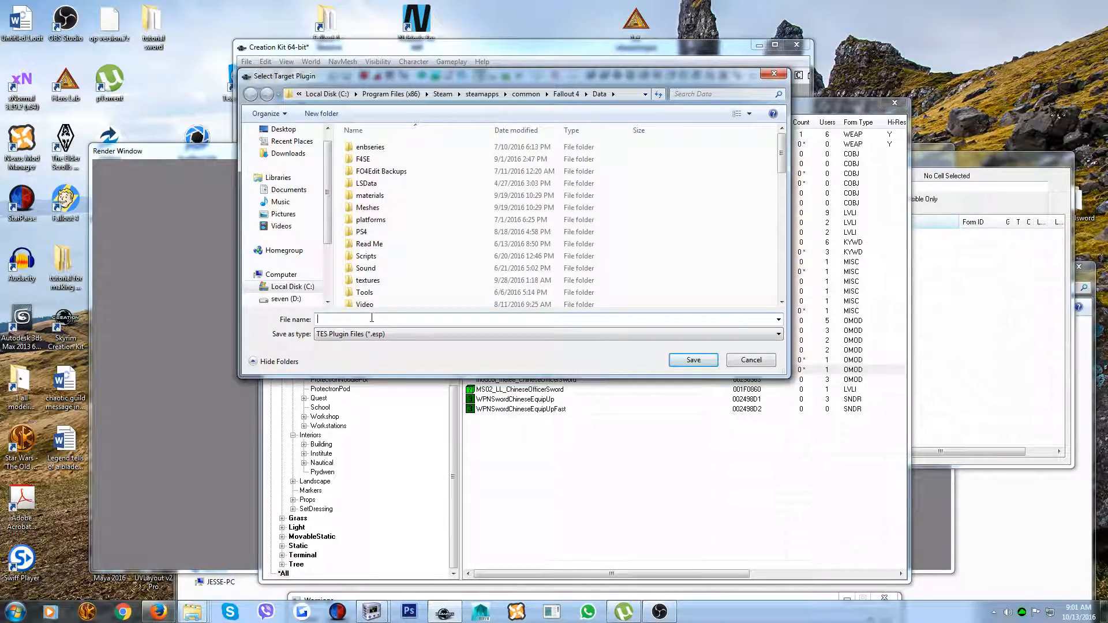
# Save the plugin in the Data folder as swordtut and close the Creation Kit
pyautogui.write('s')
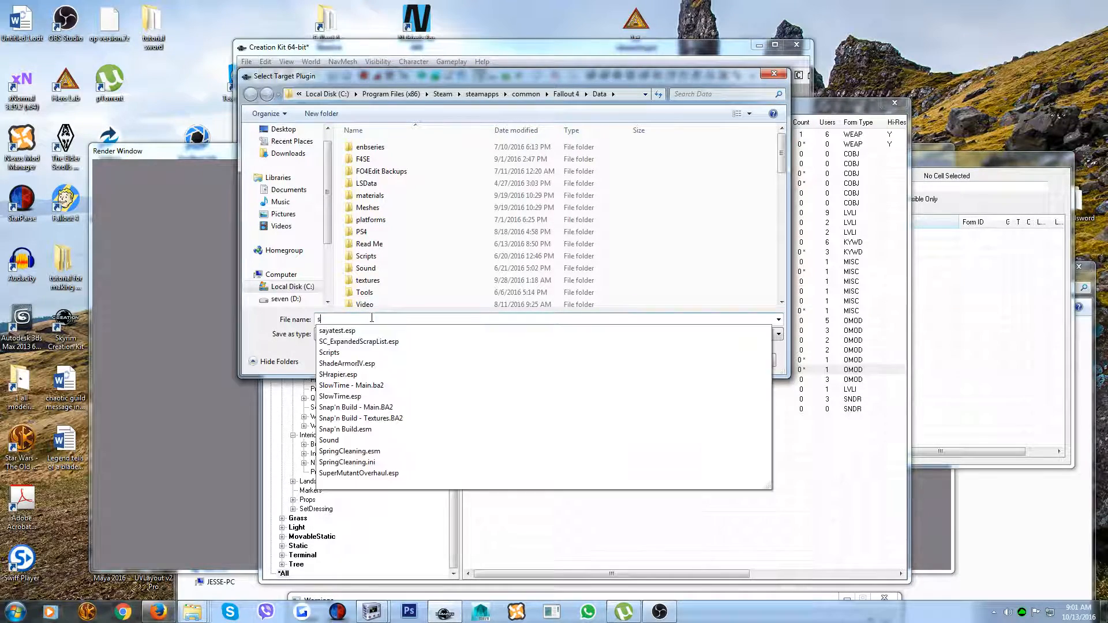
pyautogui.write('wordtut')
pyautogui.click(688, 362)
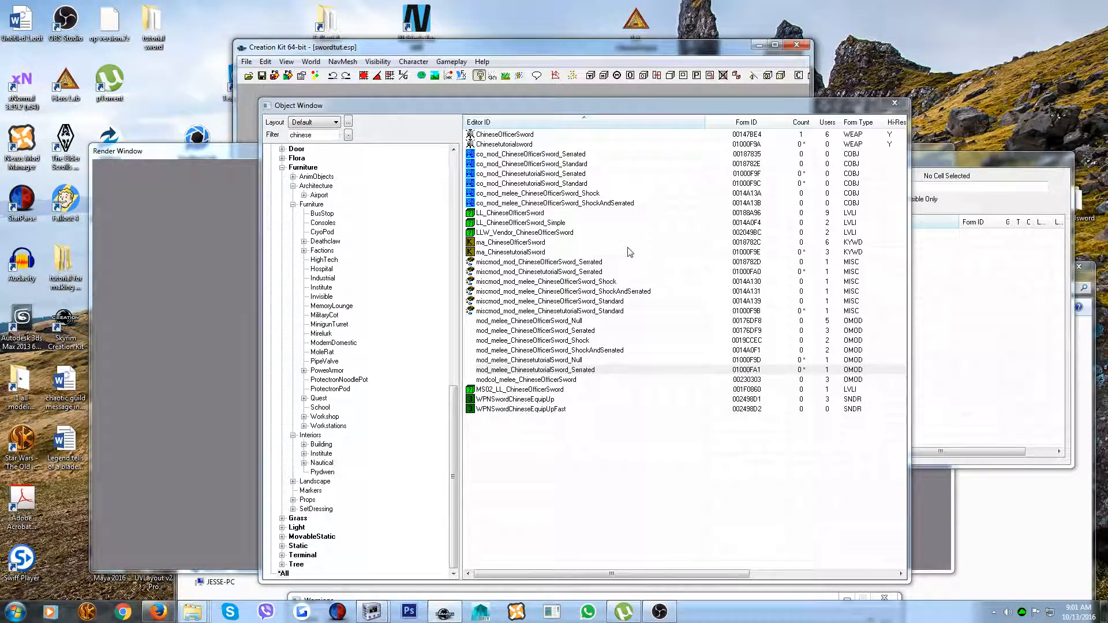
pyautogui.click(791, 49)
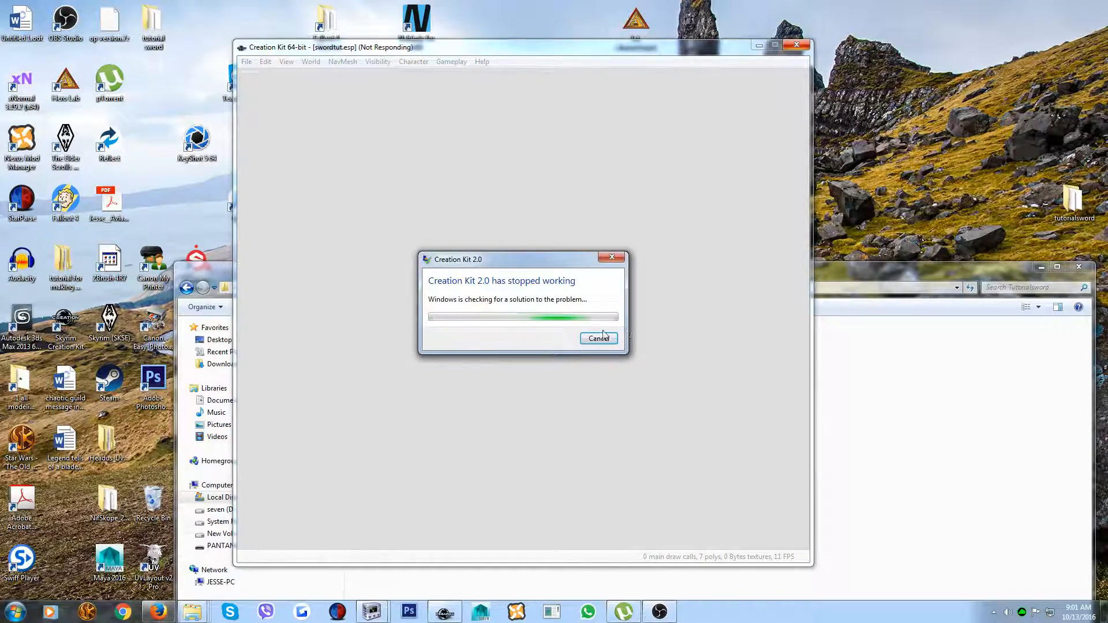
pyautogui.click(603, 335)
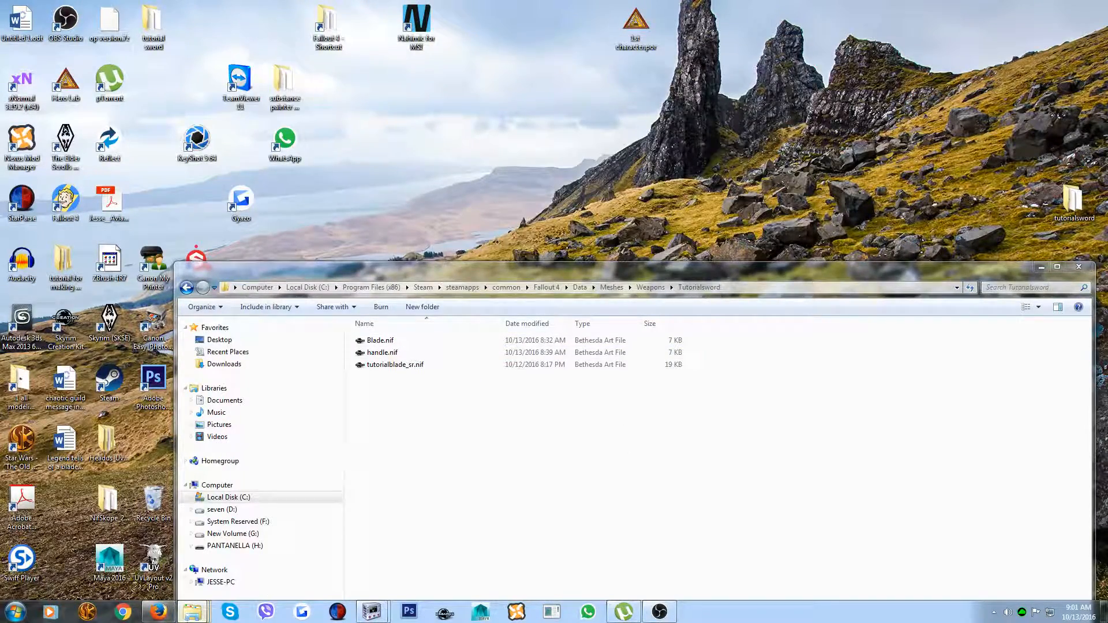
pyautogui.moveTo(186, 617)
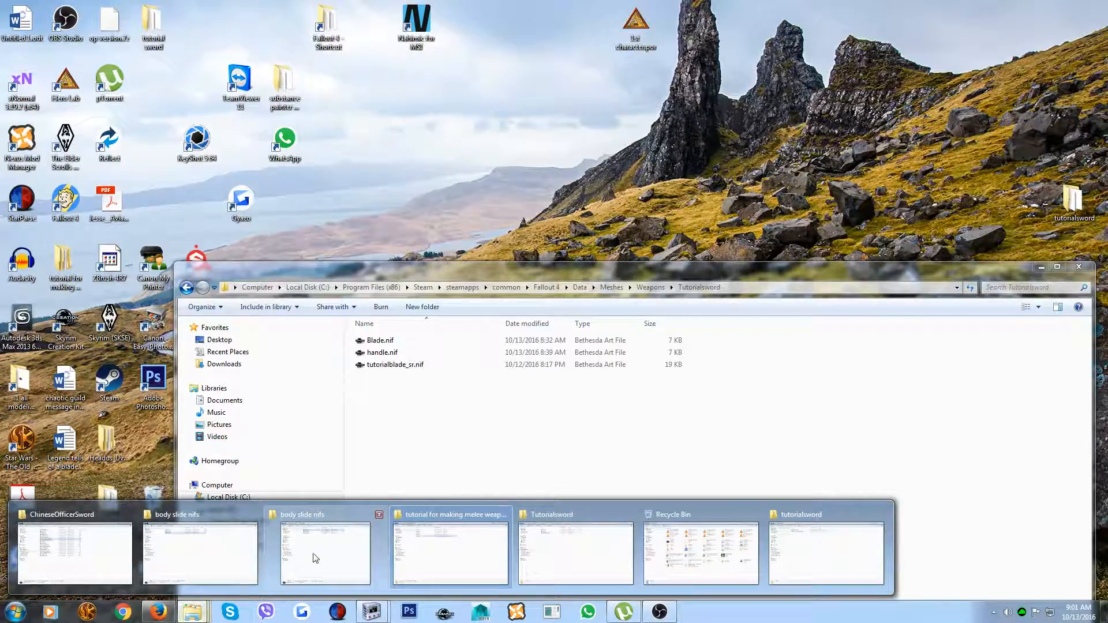
pyautogui.moveTo(314, 559)
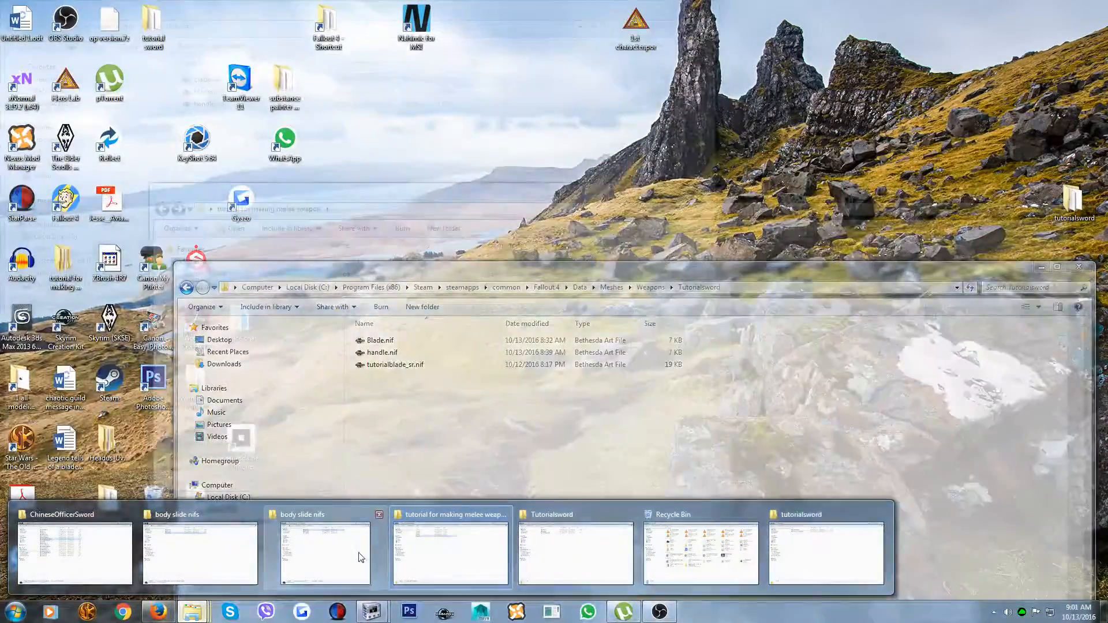
pyautogui.moveTo(225, 557)
pyautogui.moveTo(96, 560)
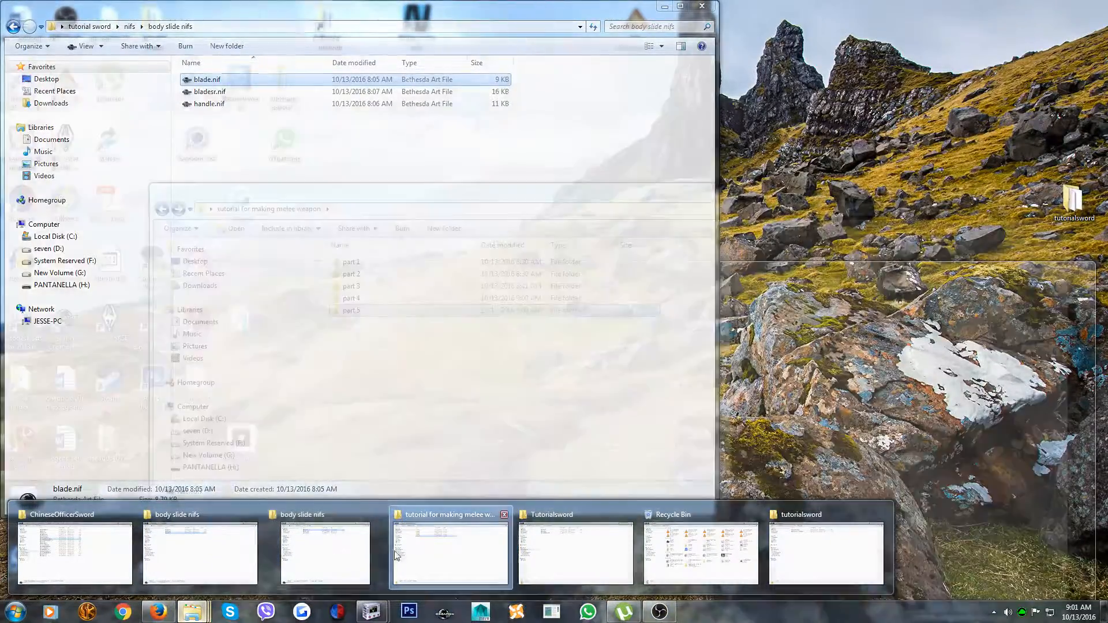
pyautogui.moveTo(438, 558)
pyautogui.moveTo(576, 559)
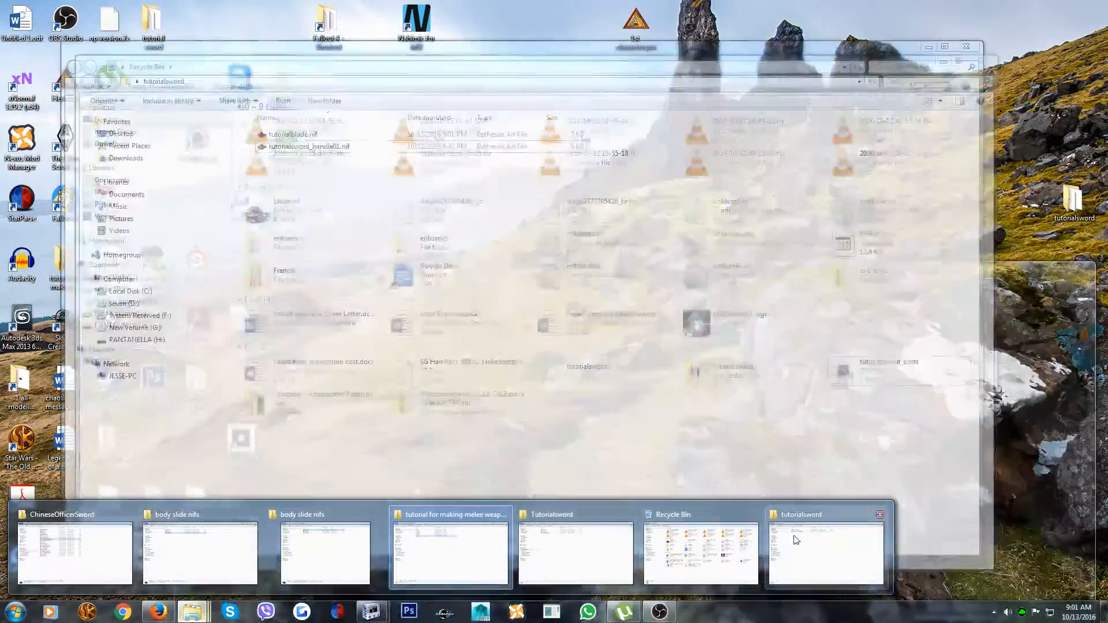
pyautogui.moveTo(815, 538)
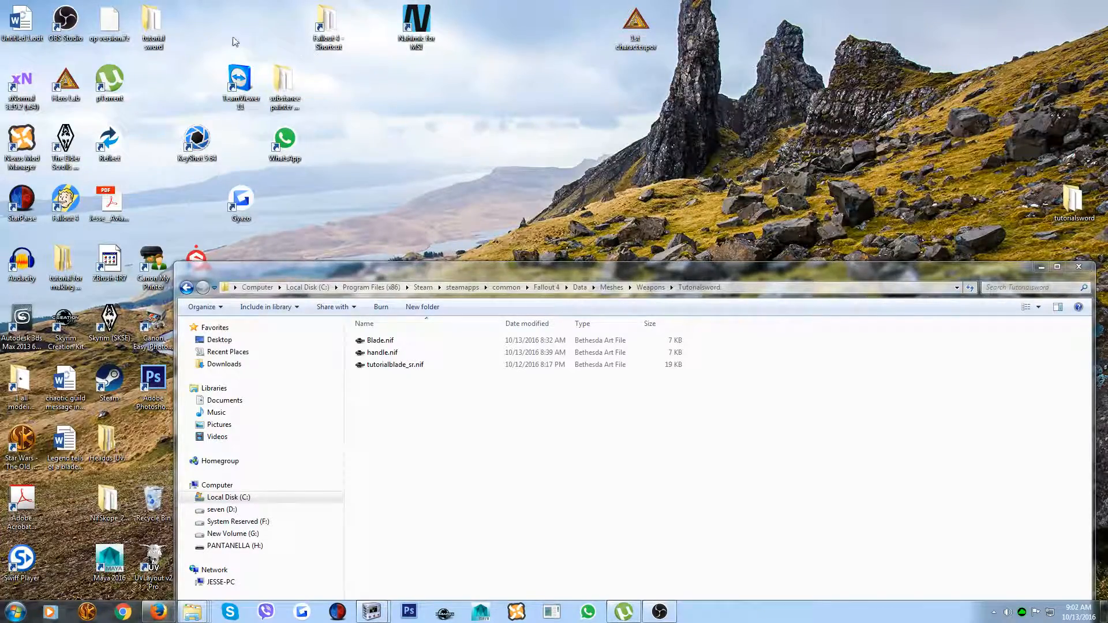
# Launch FO4Edit.exe from the FO4Edit 3.1.3 folder in Fallout 4 Tools, inside the modeling stuff folder
pyautogui.doubleClick(24, 378)
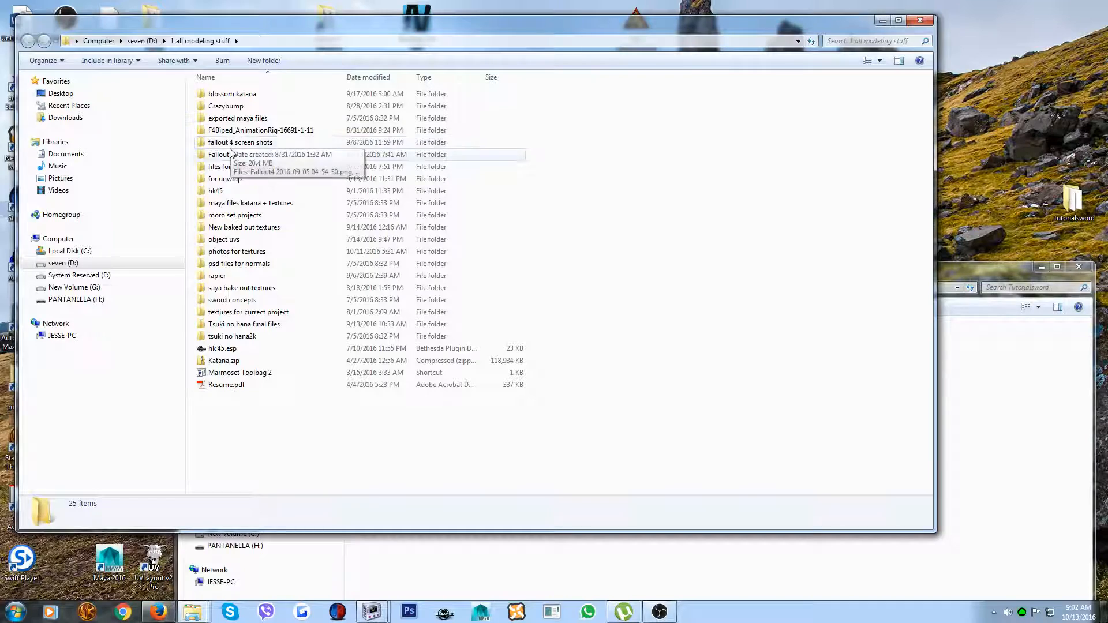
pyautogui.doubleClick(231, 153)
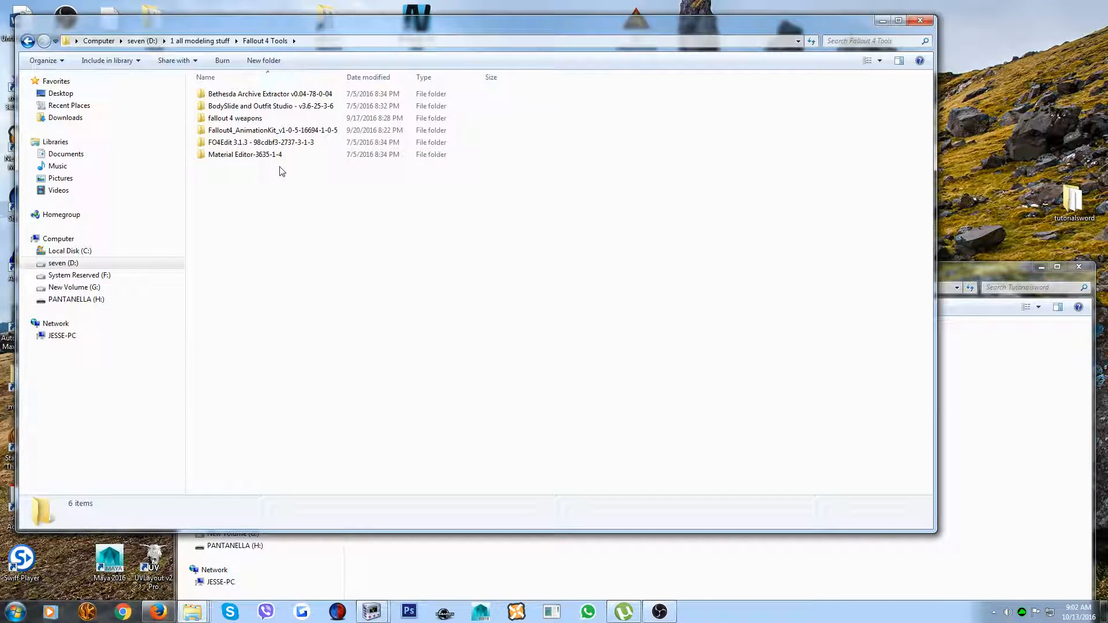
pyautogui.doubleClick(234, 144)
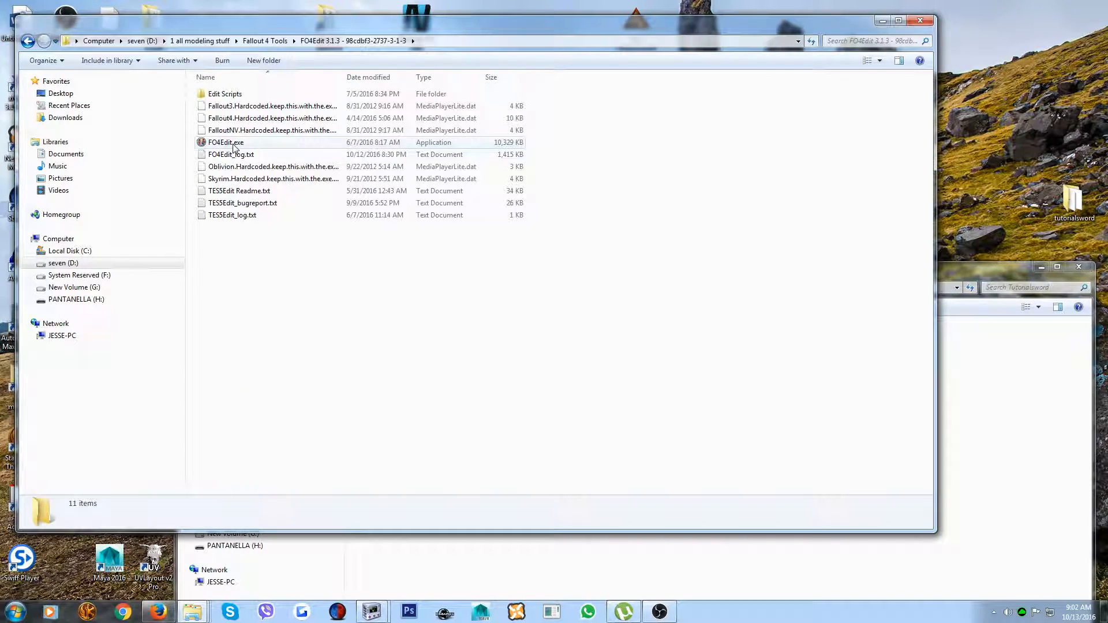
pyautogui.doubleClick(234, 143)
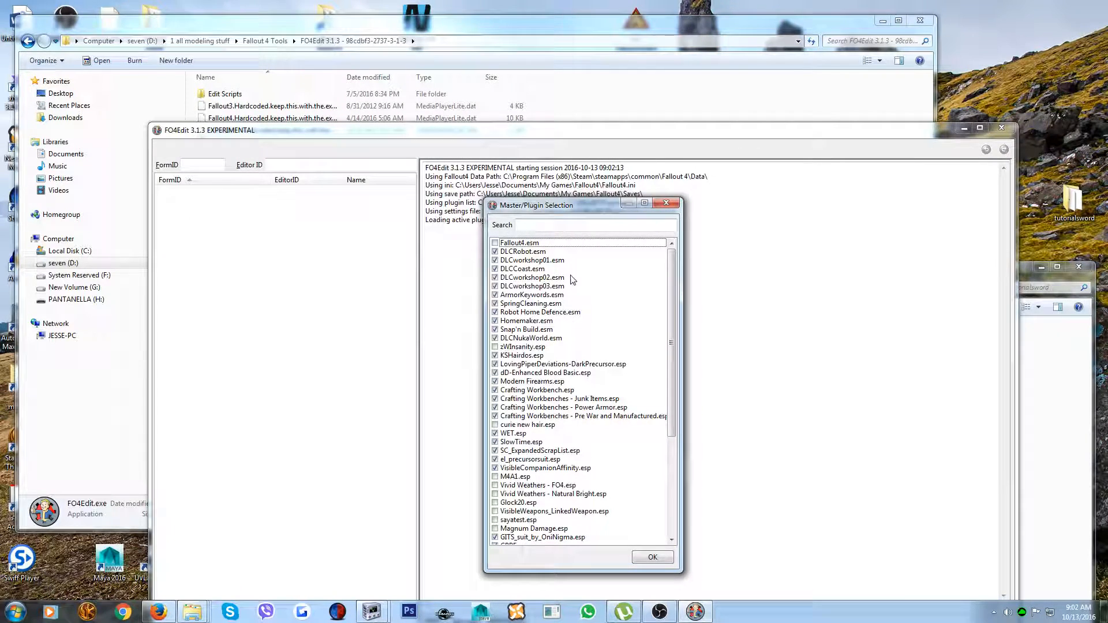
# Deselect all other plugins, including tutorialsword.esp, select only swordtut.esp and load it into FO4Edit
pyautogui.click(494, 252)
pyautogui.click(494, 260)
pyautogui.click(495, 269)
pyautogui.click(494, 278)
pyautogui.click(495, 286)
pyautogui.click(495, 295)
pyautogui.click(495, 304)
pyautogui.click(494, 312)
pyautogui.click(495, 321)
pyautogui.click(494, 330)
pyautogui.click(495, 338)
pyautogui.click(495, 355)
pyautogui.click(494, 364)
pyautogui.click(494, 372)
pyautogui.click(494, 381)
pyautogui.click(494, 390)
pyautogui.click(494, 398)
pyautogui.click(495, 407)
pyautogui.click(495, 417)
pyautogui.scroll(-2, 496, 404)
pyautogui.click(495, 382)
pyautogui.click(495, 390)
pyautogui.click(494, 399)
pyautogui.click(495, 416)
pyautogui.click(495, 408)
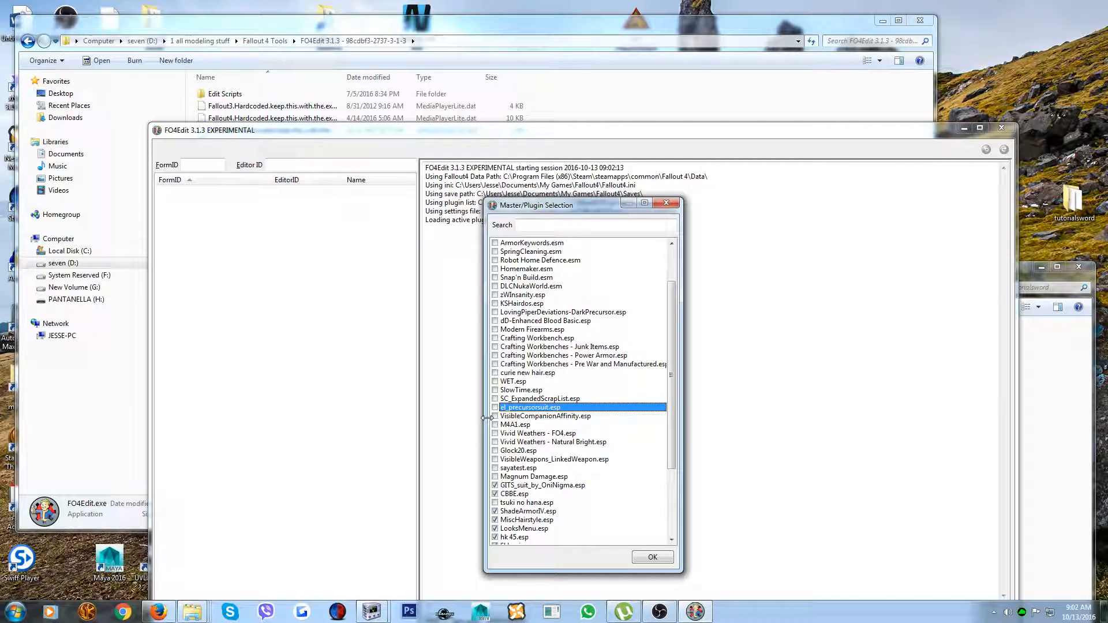
pyautogui.click(495, 485)
pyautogui.click(494, 494)
pyautogui.scroll(-4, 496, 500)
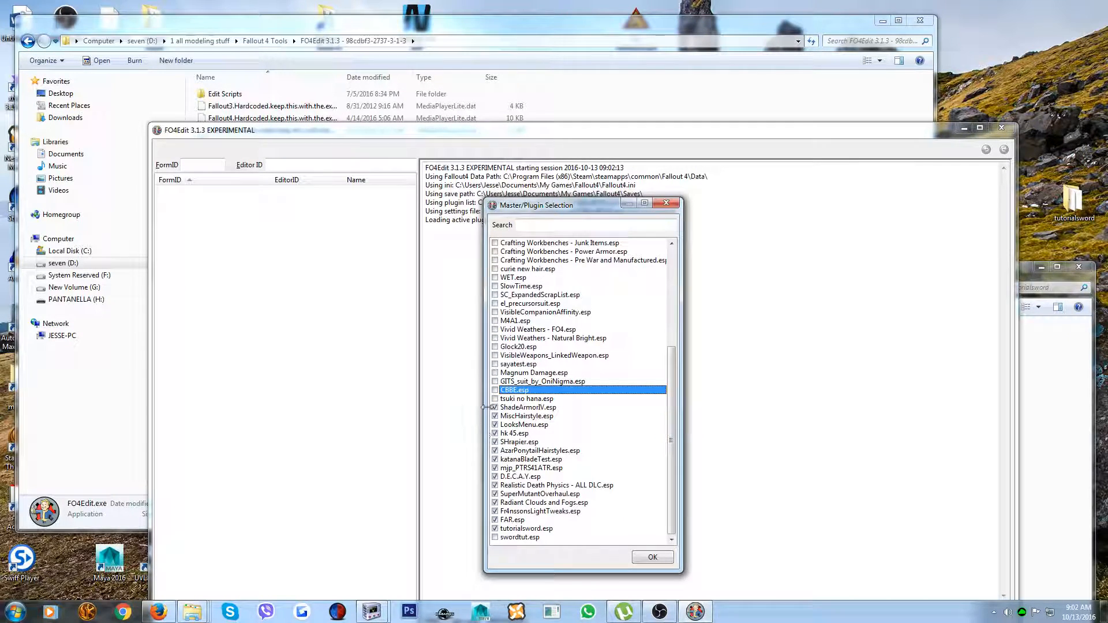
pyautogui.click(495, 407)
pyautogui.click(494, 417)
pyautogui.click(495, 425)
pyautogui.click(495, 433)
pyautogui.click(495, 442)
pyautogui.click(494, 450)
pyautogui.click(495, 460)
pyautogui.click(494, 468)
pyautogui.click(495, 477)
pyautogui.click(495, 485)
pyautogui.click(496, 494)
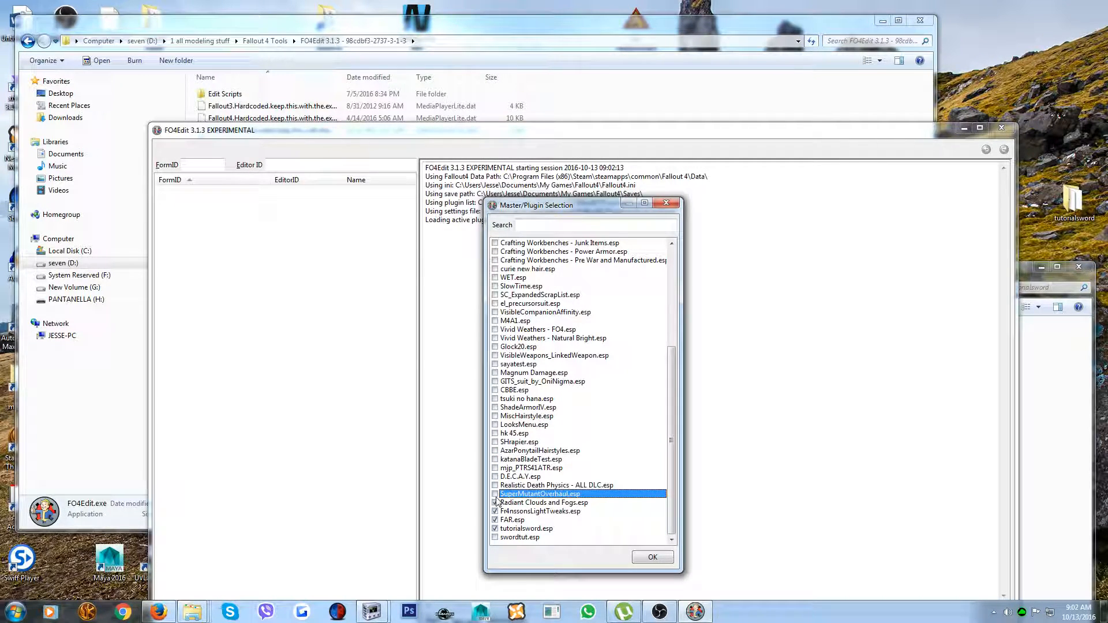
pyautogui.click(494, 494)
pyautogui.click(495, 503)
pyautogui.click(495, 512)
pyautogui.click(494, 520)
pyautogui.click(494, 529)
pyautogui.click(495, 537)
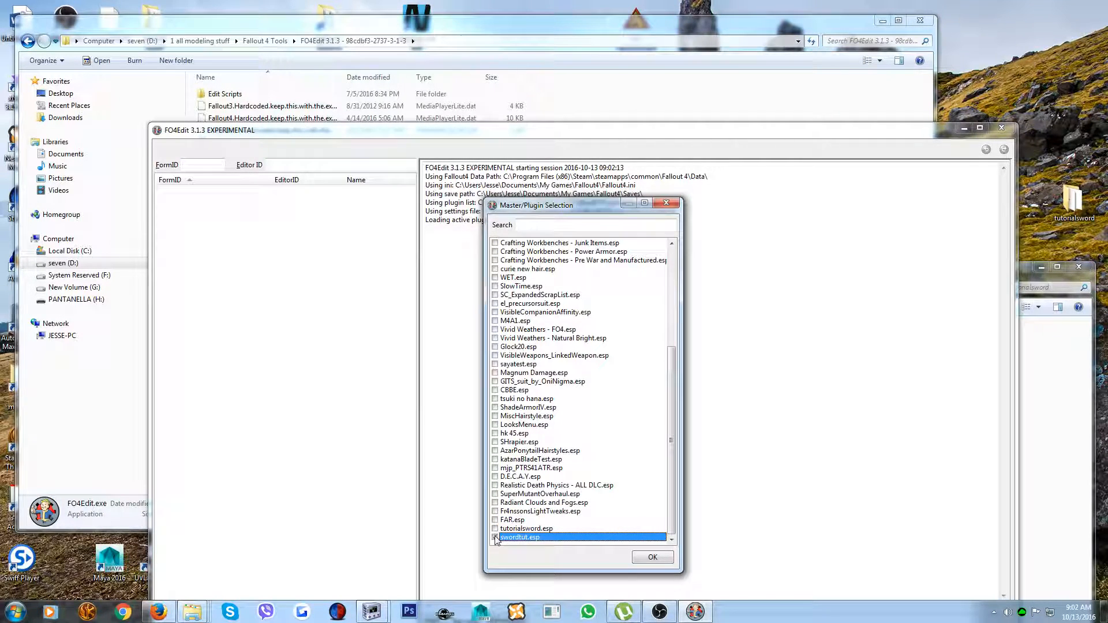
pyautogui.click(651, 558)
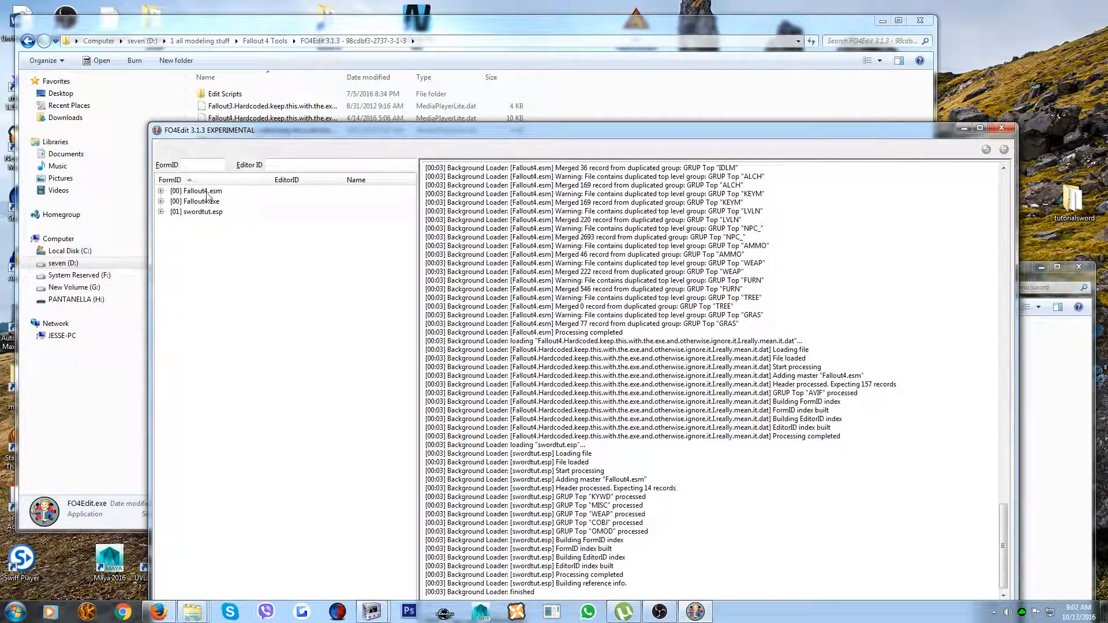
# Expand the Object Modification and Weapon groups of swordtut.esp and compare the tutorialsword and Chinesetutorialsword weapon records
pyautogui.click(161, 212)
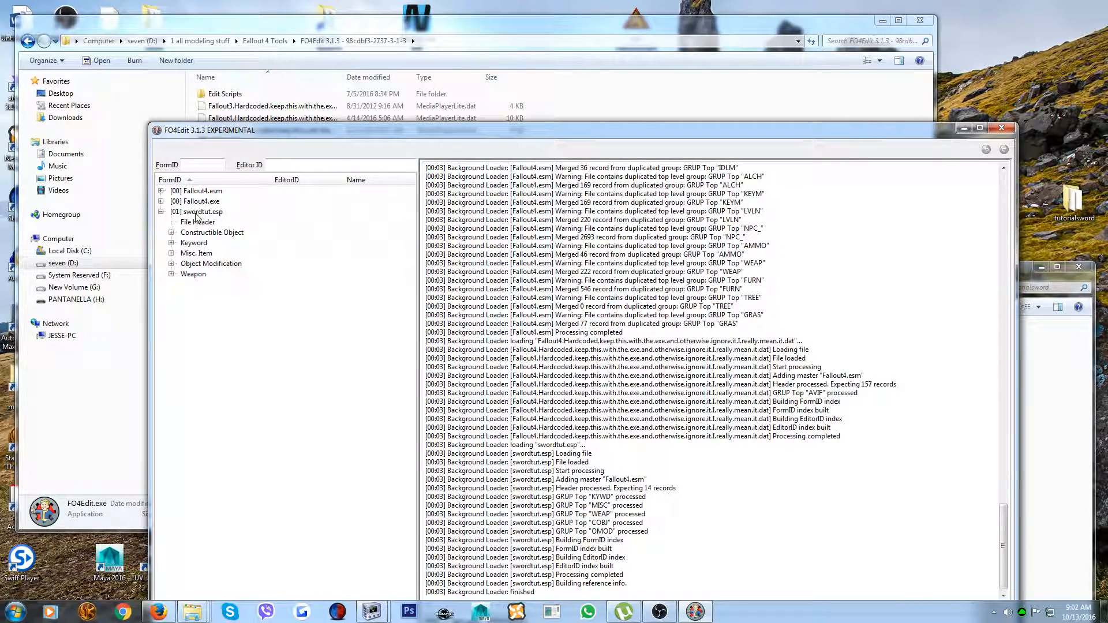
pyautogui.click(171, 264)
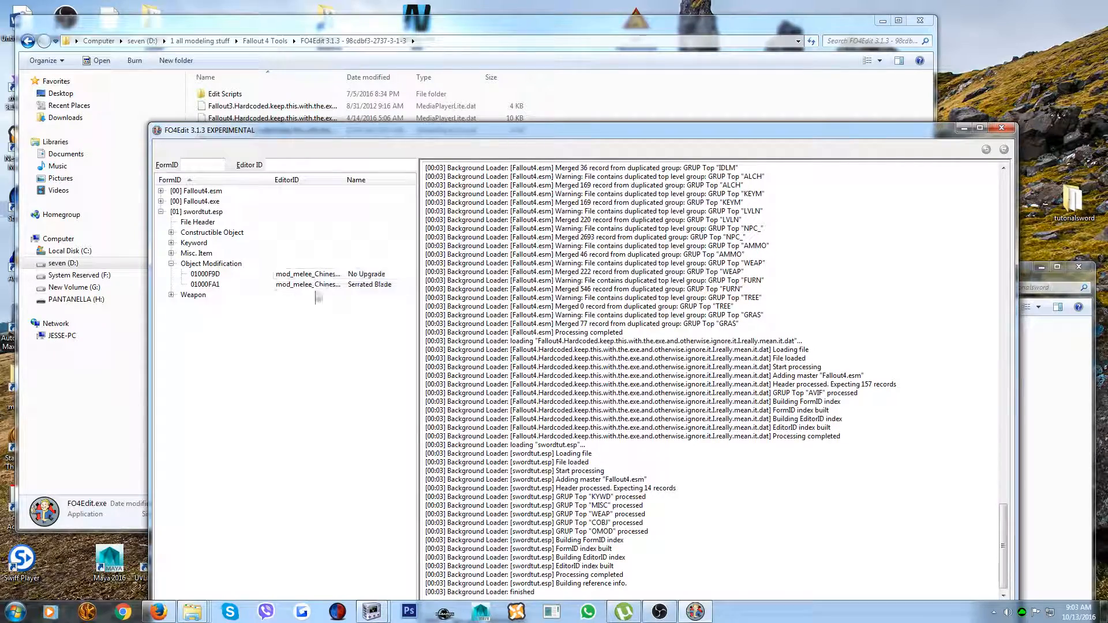
pyautogui.click(171, 295)
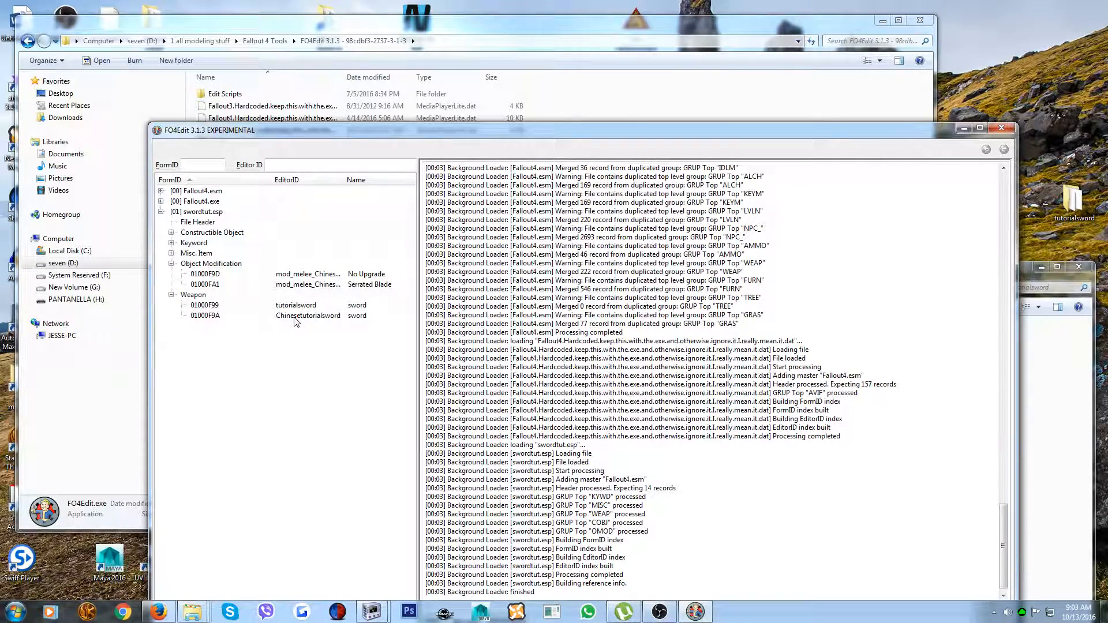
pyautogui.click(210, 318)
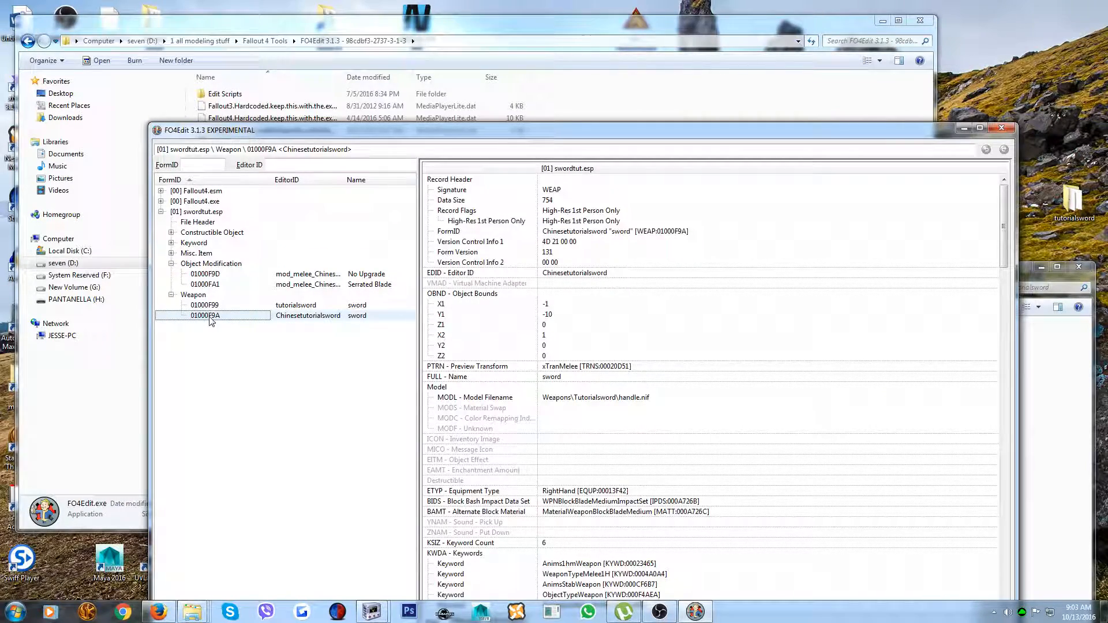
pyautogui.press('Up')
pyautogui.click(300, 317)
pyautogui.click(291, 306)
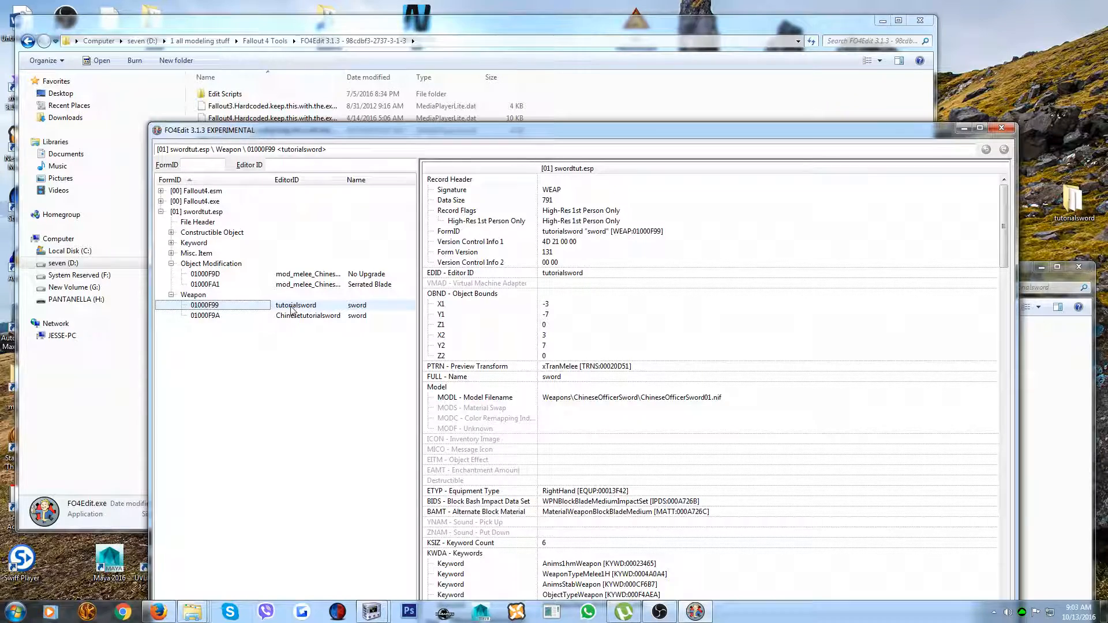
# Open the Chinesetutorialsword weapon record and inspect the included mod reference of its Default combination
pyautogui.click(295, 317)
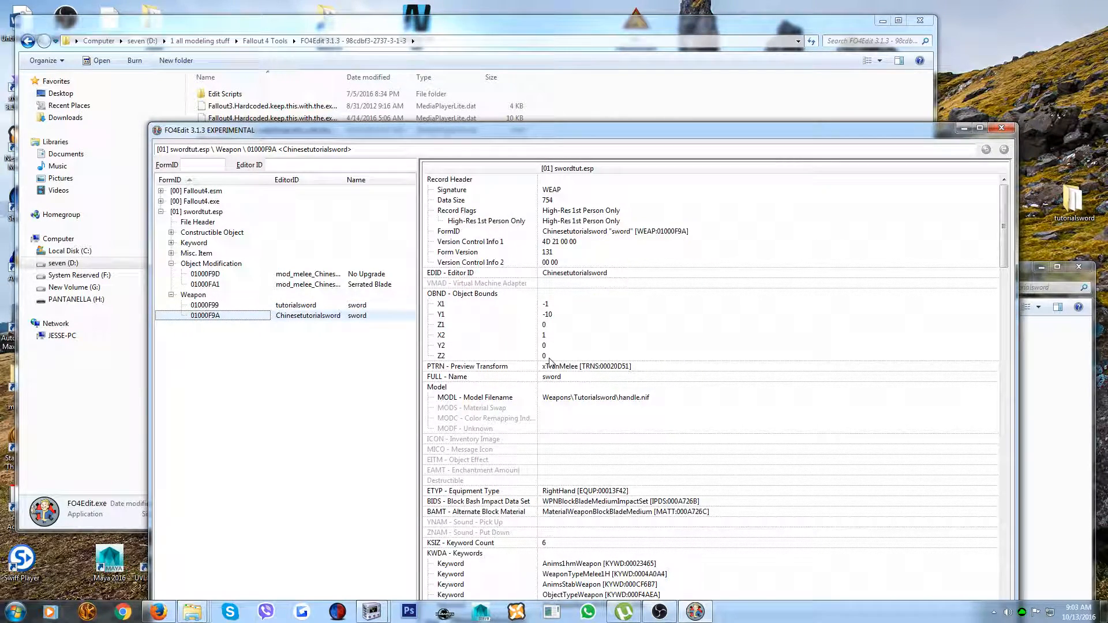
pyautogui.click(566, 398)
pyautogui.scroll(-6, 564, 397)
pyautogui.scroll(-8, 565, 397)
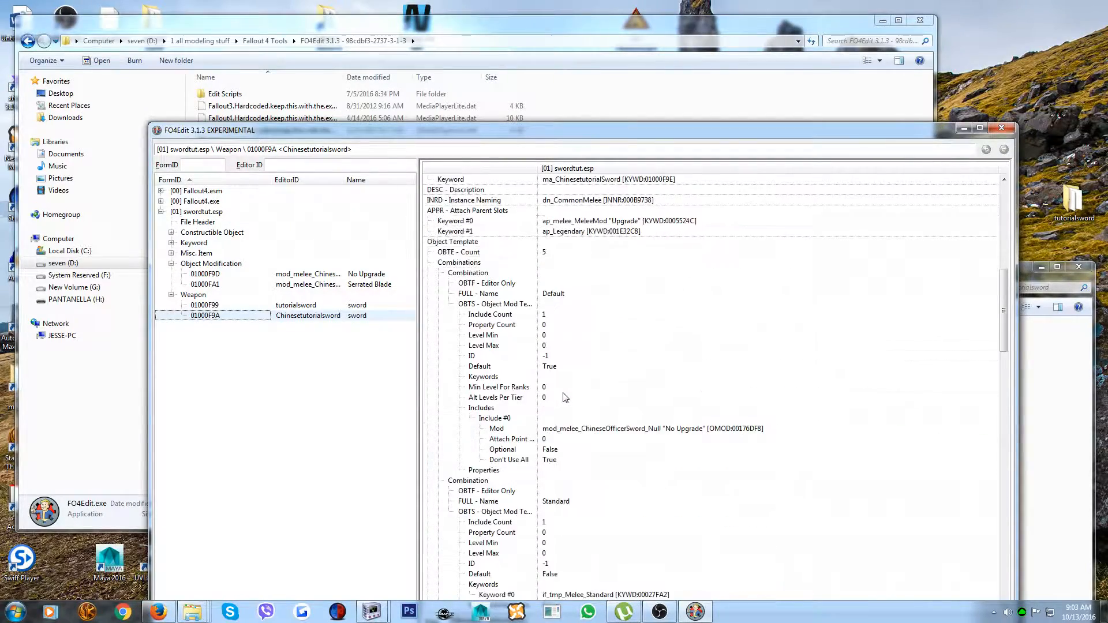
pyautogui.scroll(-2, 565, 398)
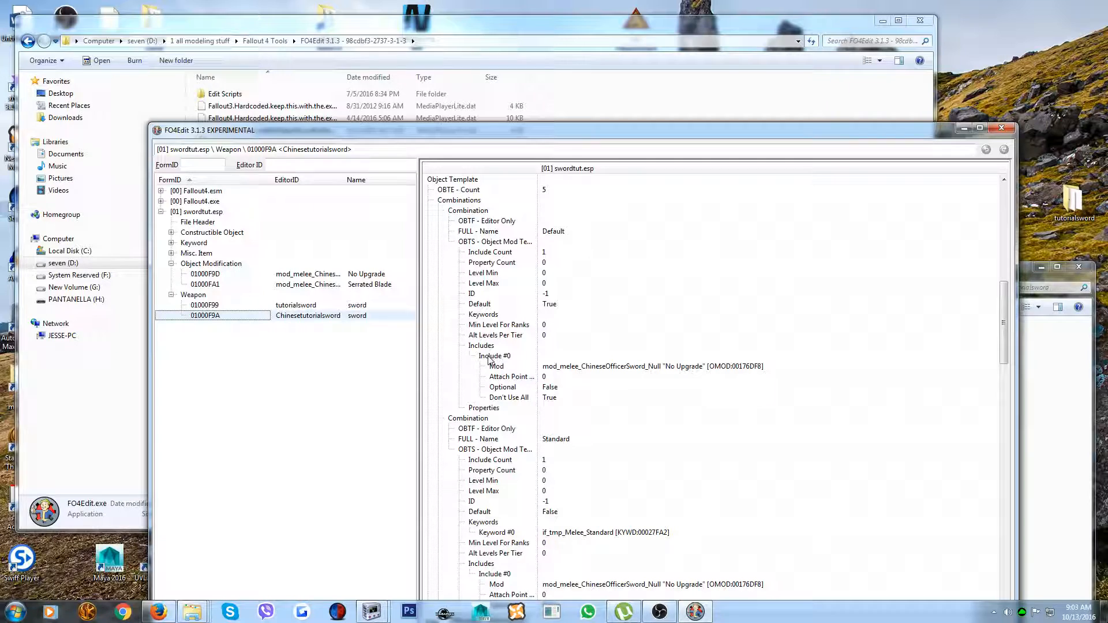
pyautogui.click(581, 368)
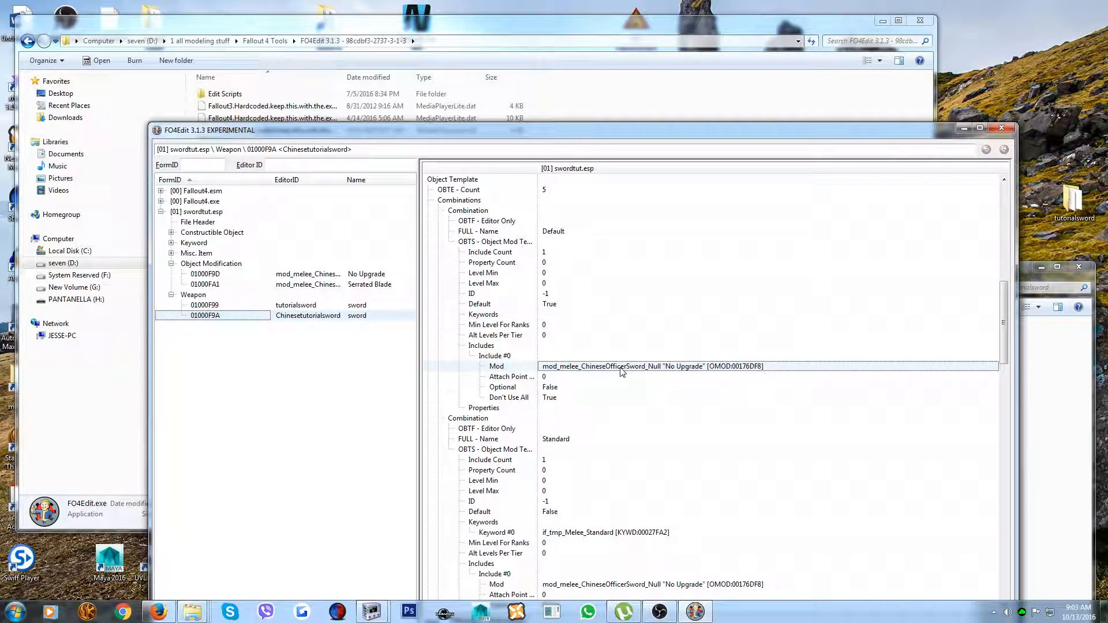
# Allow module editing and set the Default combination's Include #0 mod to the custom No Upgrade modification, OMOD:01000F9D
pyautogui.doubleClick(747, 367)
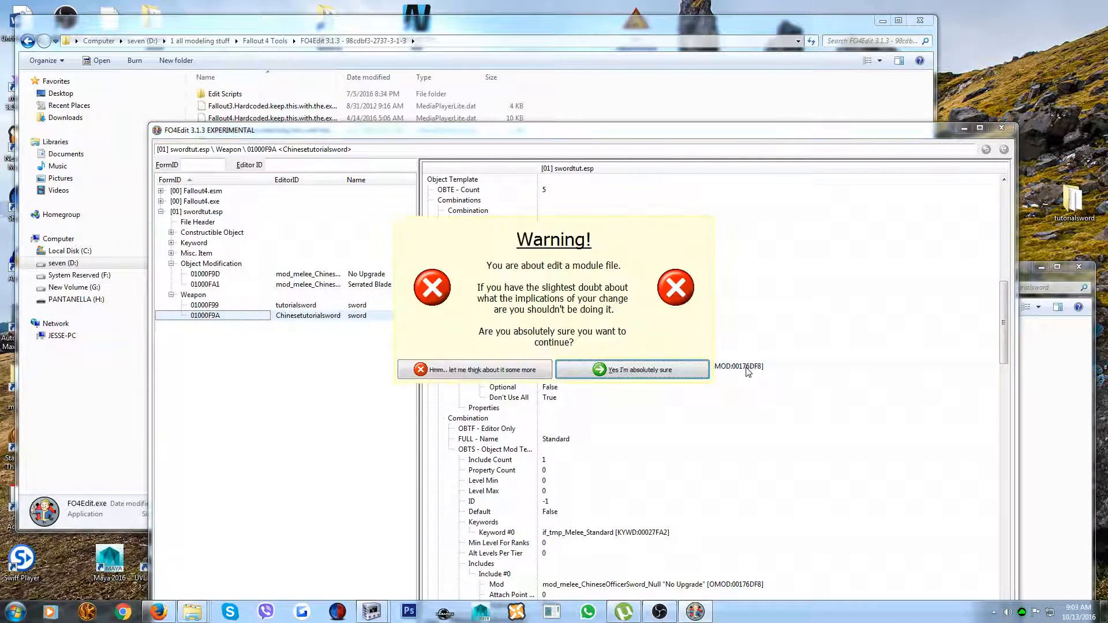
pyautogui.press('Return')
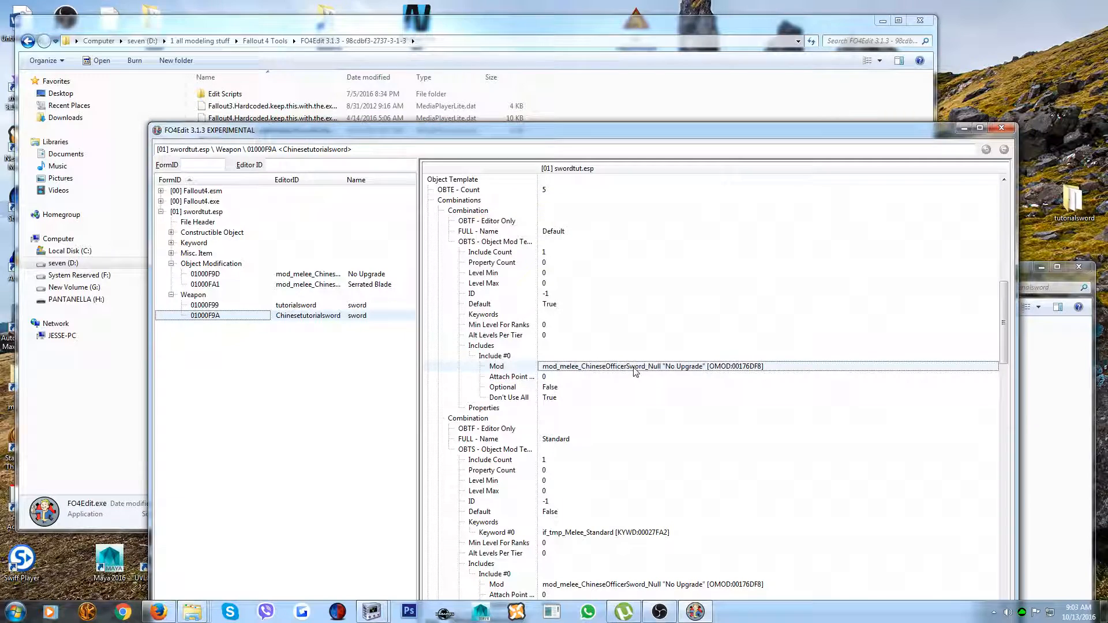
pyautogui.click(771, 367)
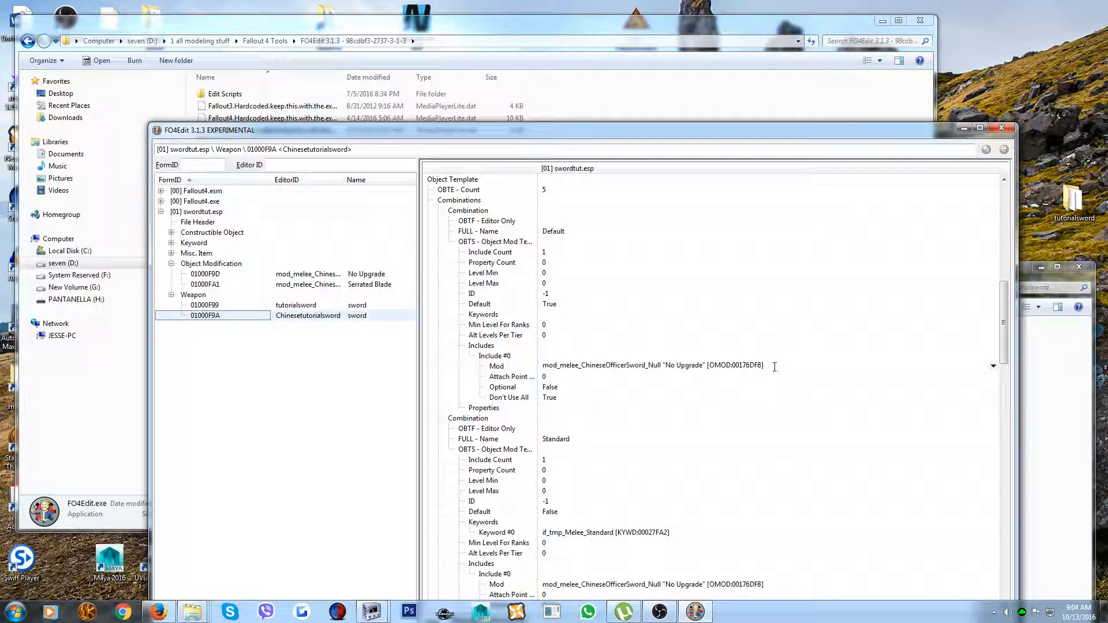
pyautogui.press('BackSpace')
pyautogui.press('BackSpace')
pyautogui.press('BackSpace')
pyautogui.press('BackSpace')
pyautogui.press('BackSpace')
pyautogui.press('BackSpace')
pyautogui.press('BackSpace')
pyautogui.write('01')
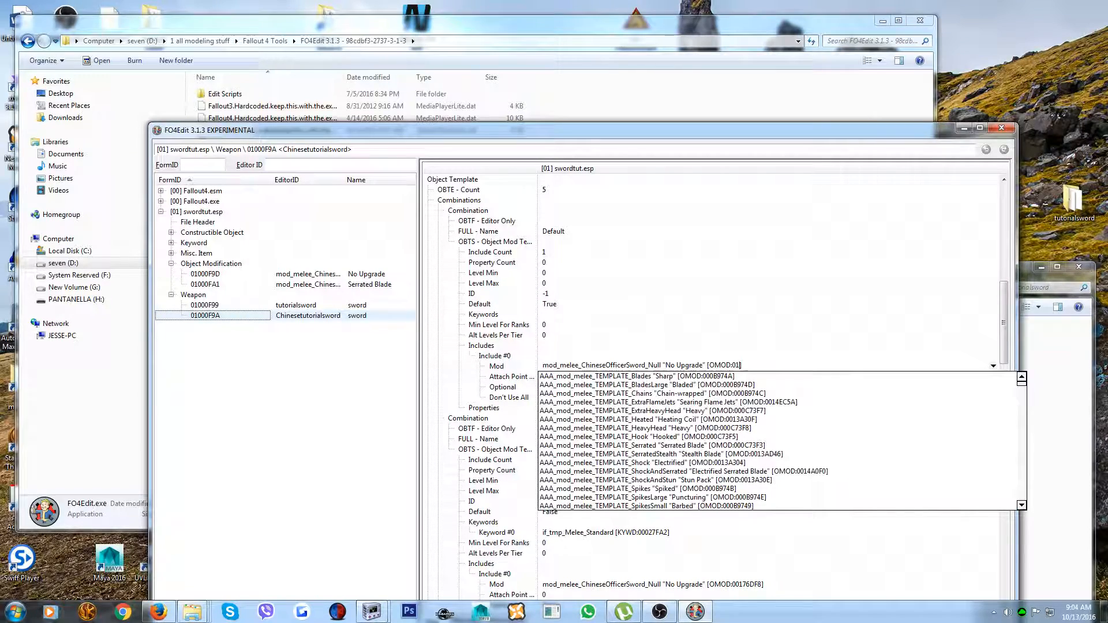
pyautogui.write('000f9d')
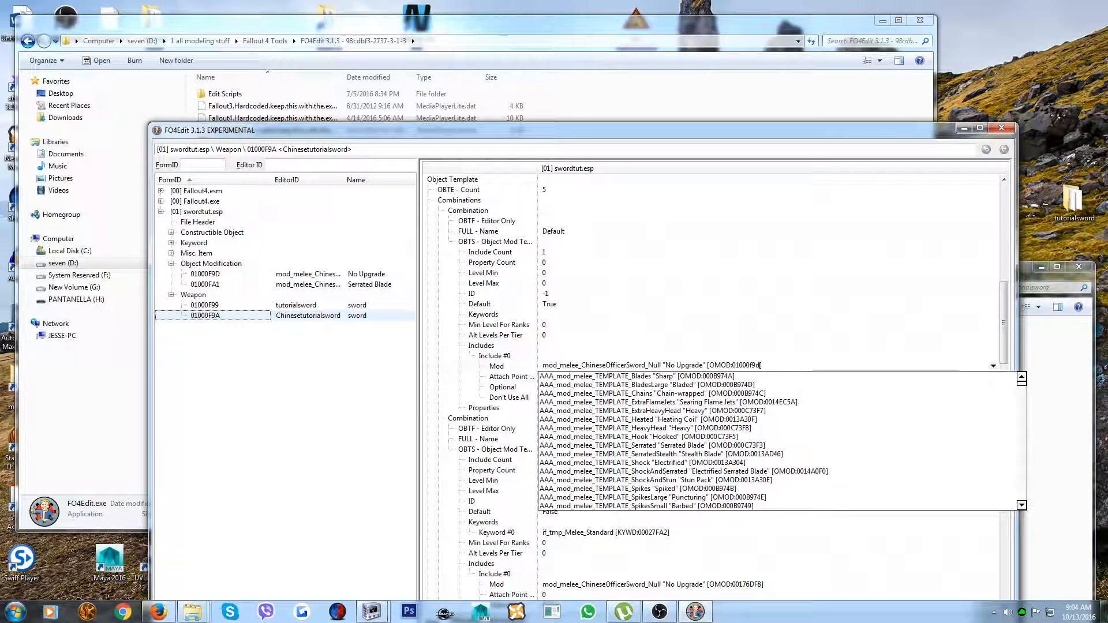
pyautogui.press('Return')
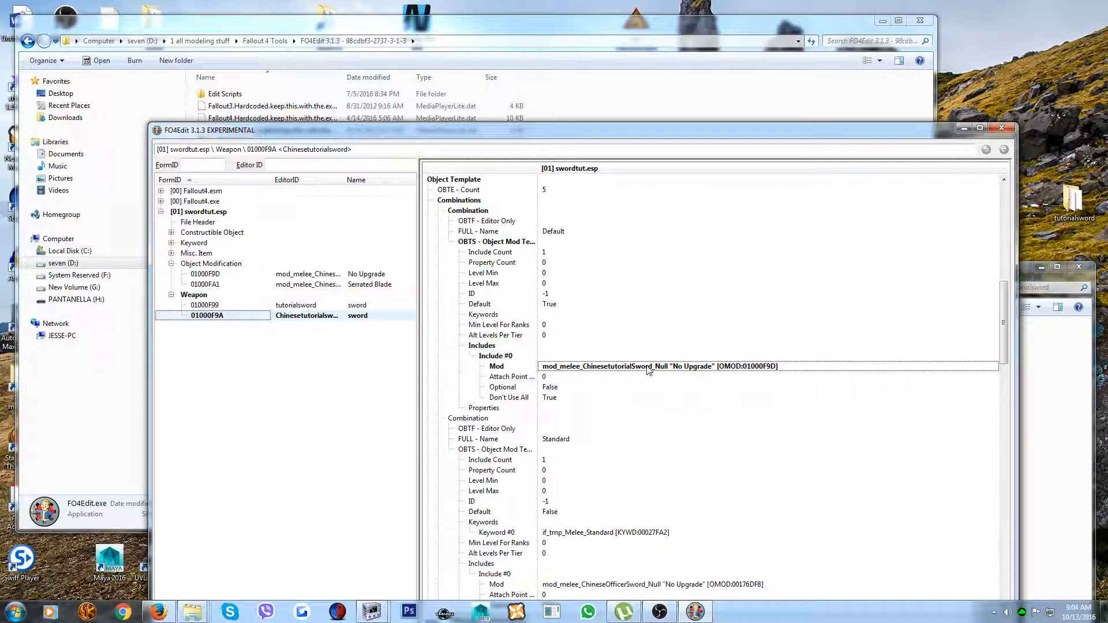
# Point the Standard combination's Include #0 mod to the custom sword's No Upgrade modification, OMOD:01000F9D
pyautogui.scroll(-3, 736, 369)
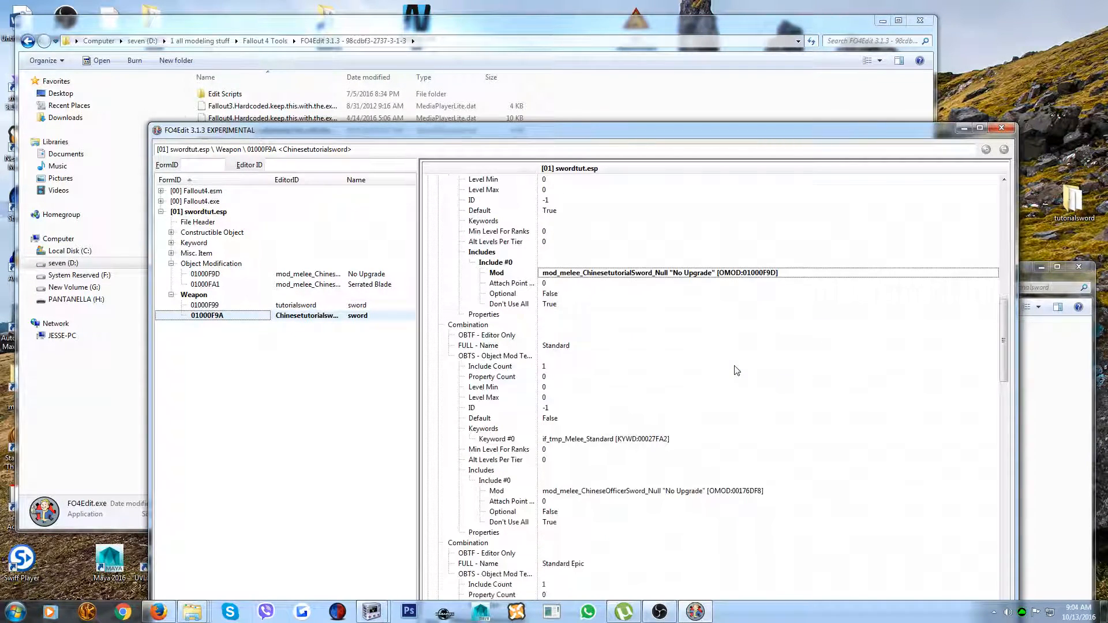
pyautogui.click(601, 492)
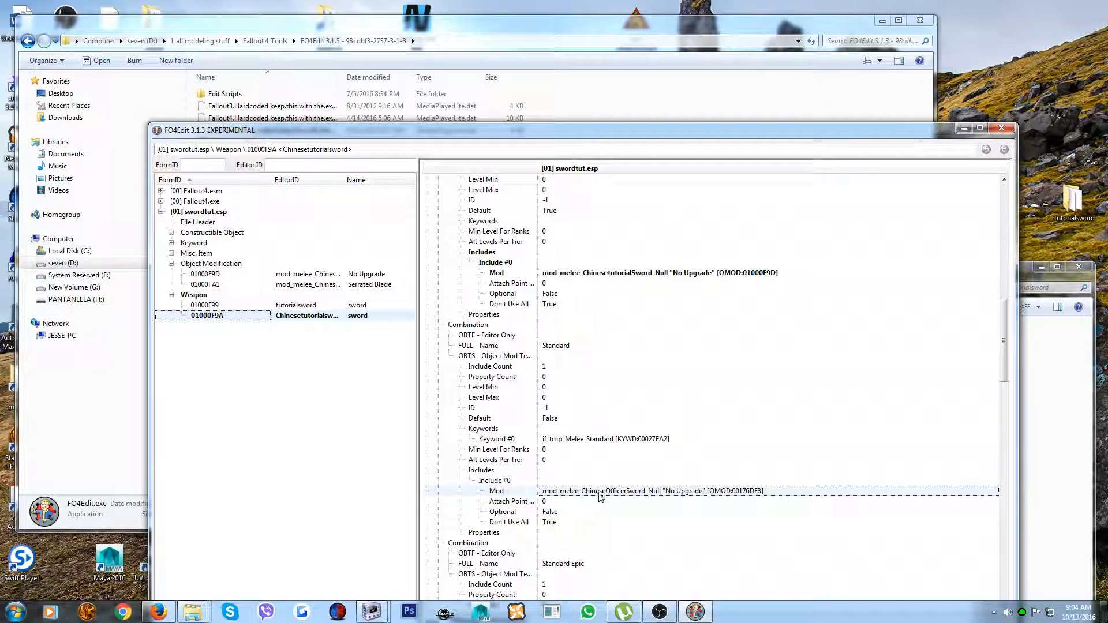
pyautogui.click(753, 492)
pyautogui.click(770, 491)
pyautogui.press('BackSpace')
pyautogui.press('BackSpace')
pyautogui.press('BackSpace')
pyautogui.press('BackSpace')
pyautogui.press('BackSpace')
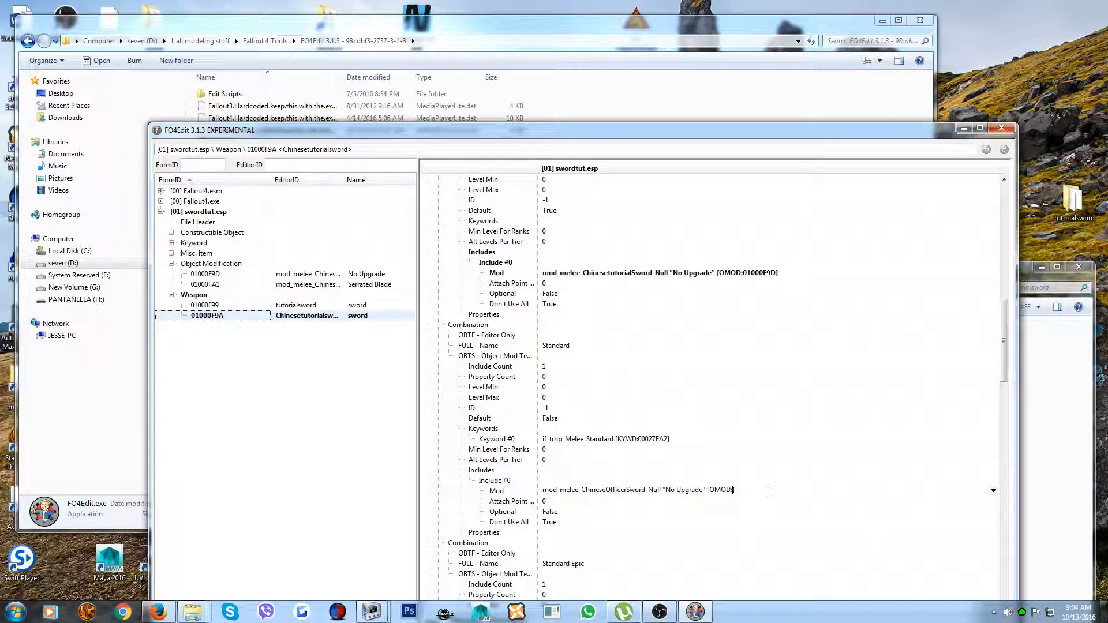
pyautogui.write('10')
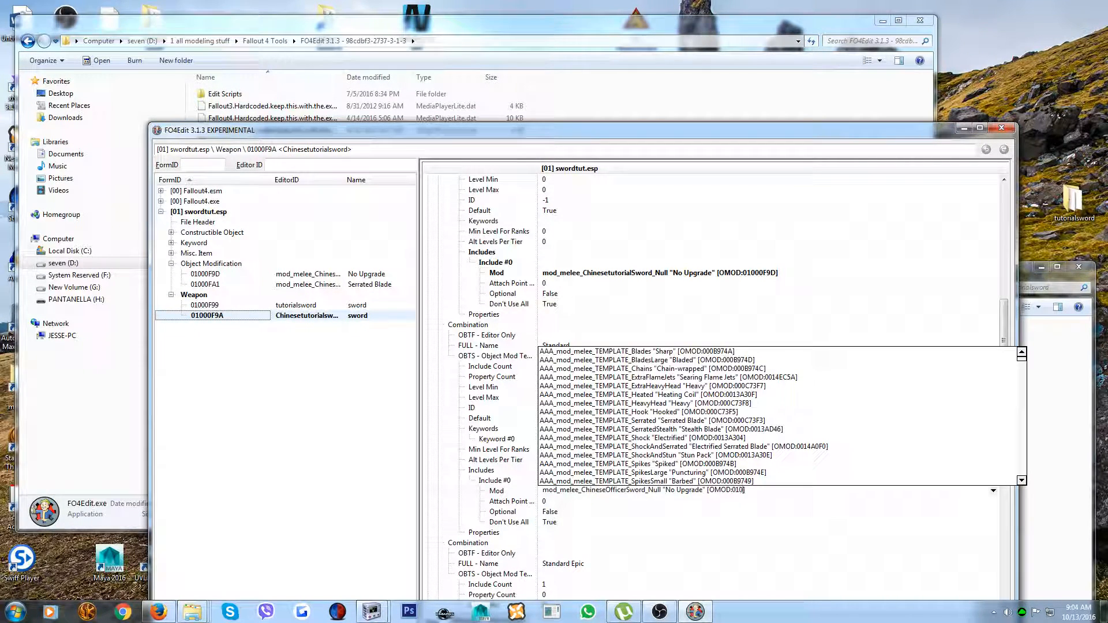
pyautogui.write('00f9d]')
pyautogui.press('Return')
# Inspect the included mod reference of the Standard Epic combination without changing it
pyautogui.scroll(-8, 770, 496)
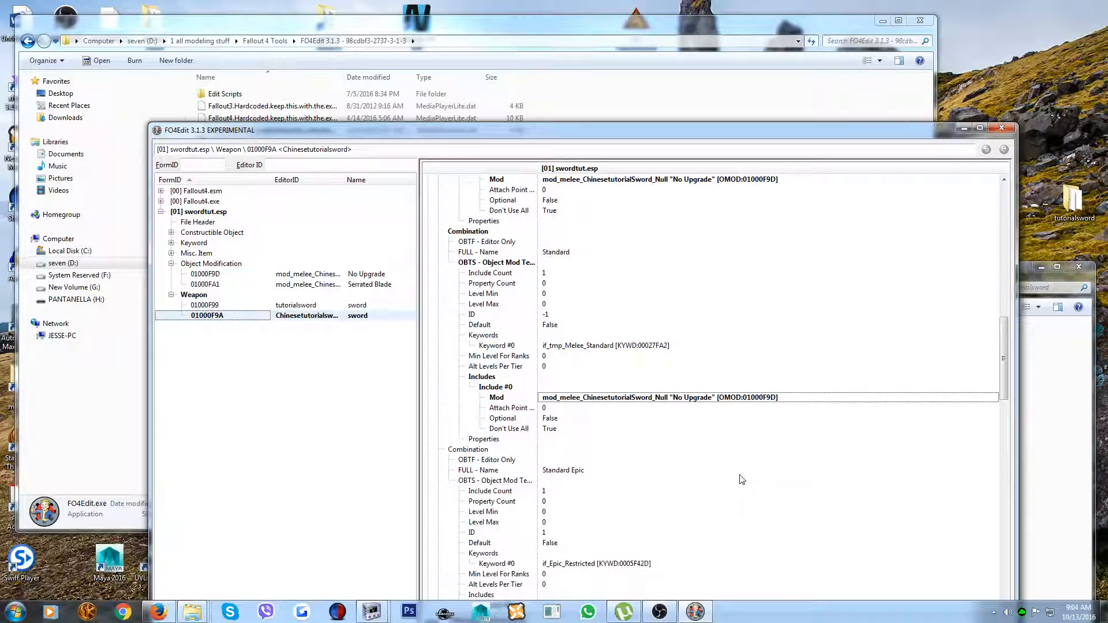
pyautogui.click(678, 460)
pyautogui.click(685, 460)
pyautogui.click(743, 456)
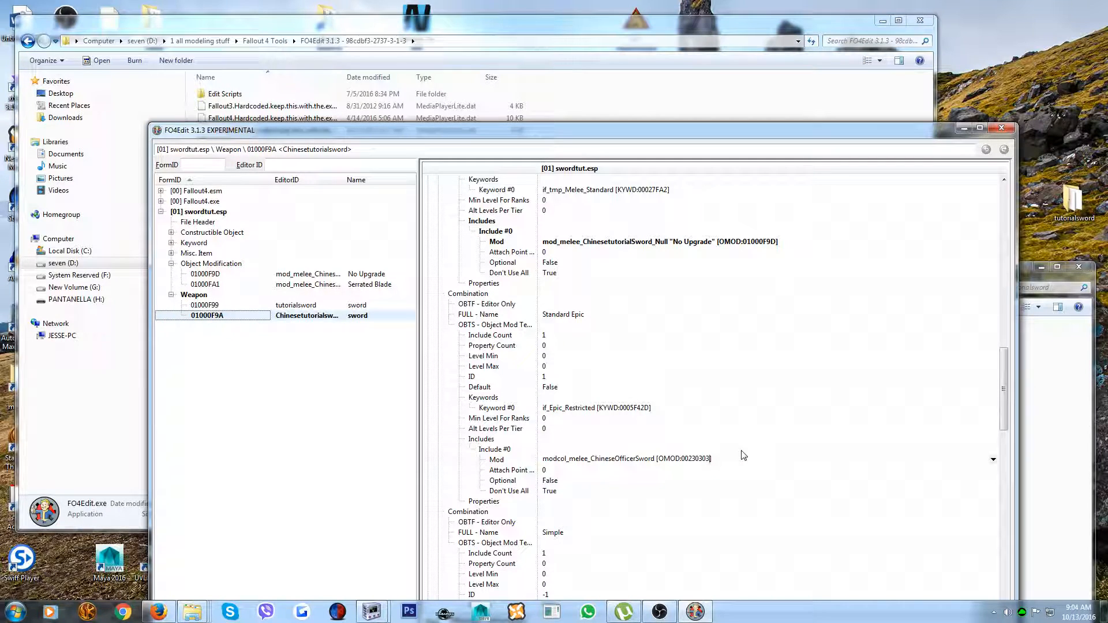
pyautogui.click(687, 481)
pyautogui.click(692, 459)
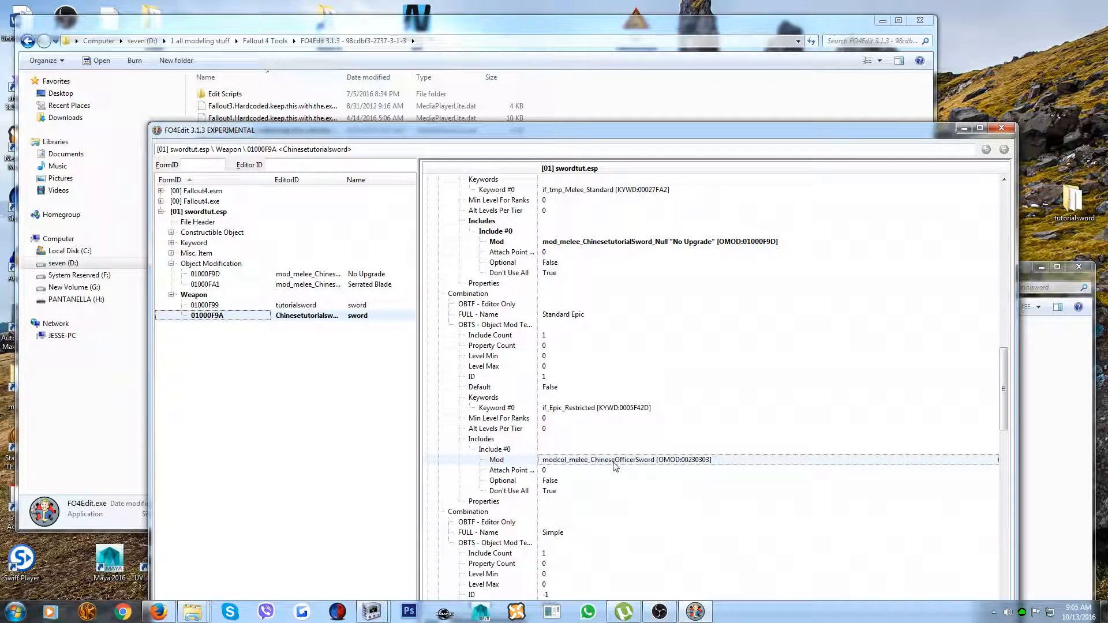
# Check the Simple and Simple Epic combinations of the weapon record for remaining ChineseOfficerSword mod references
pyautogui.scroll(-4, 615, 466)
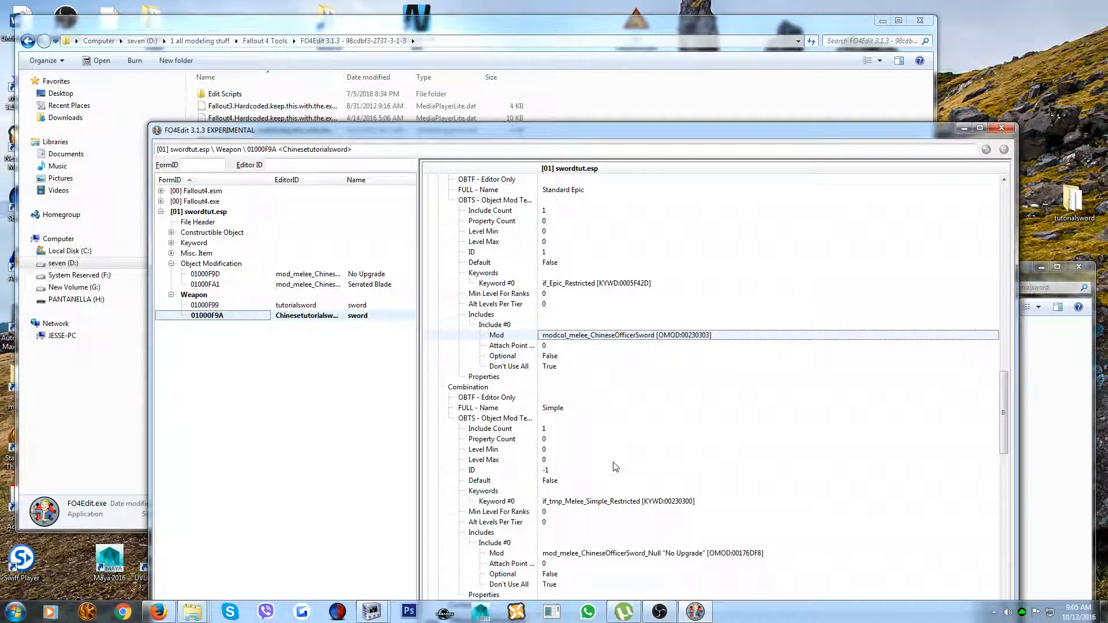
pyautogui.scroll(-2, 615, 466)
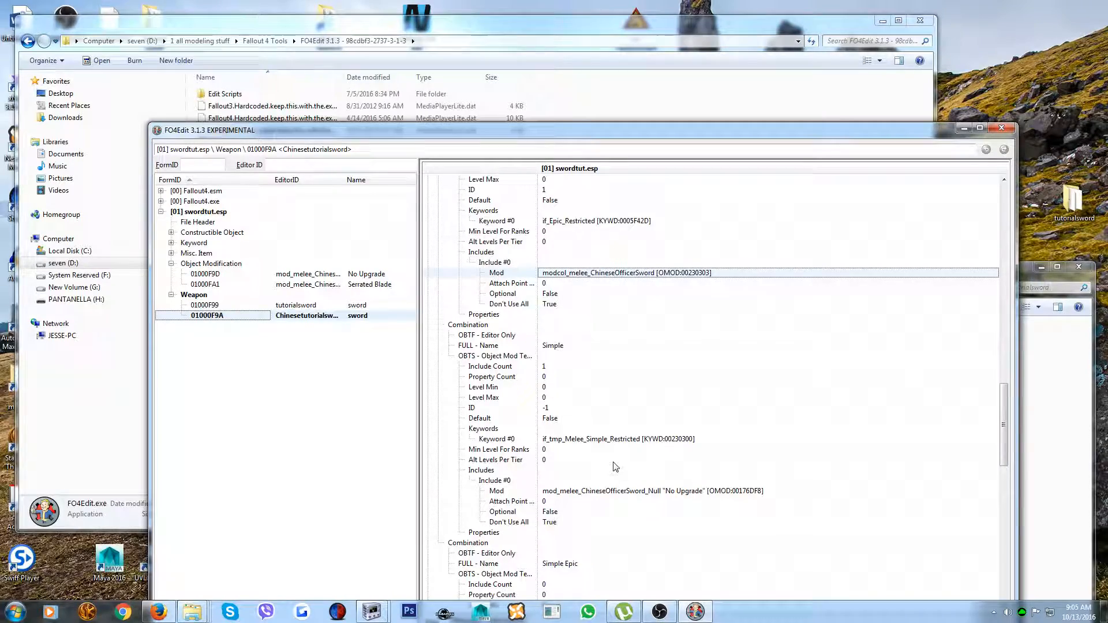
pyautogui.click(612, 500)
pyautogui.click(610, 491)
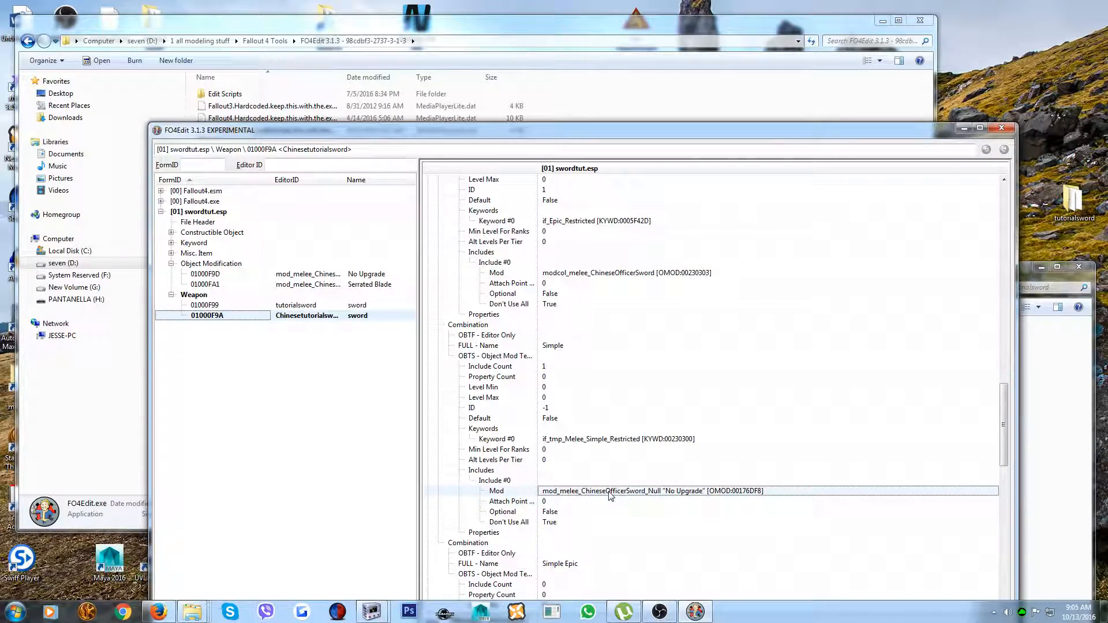
pyautogui.scroll(-8, 610, 493)
pyautogui.scroll(-15, 609, 492)
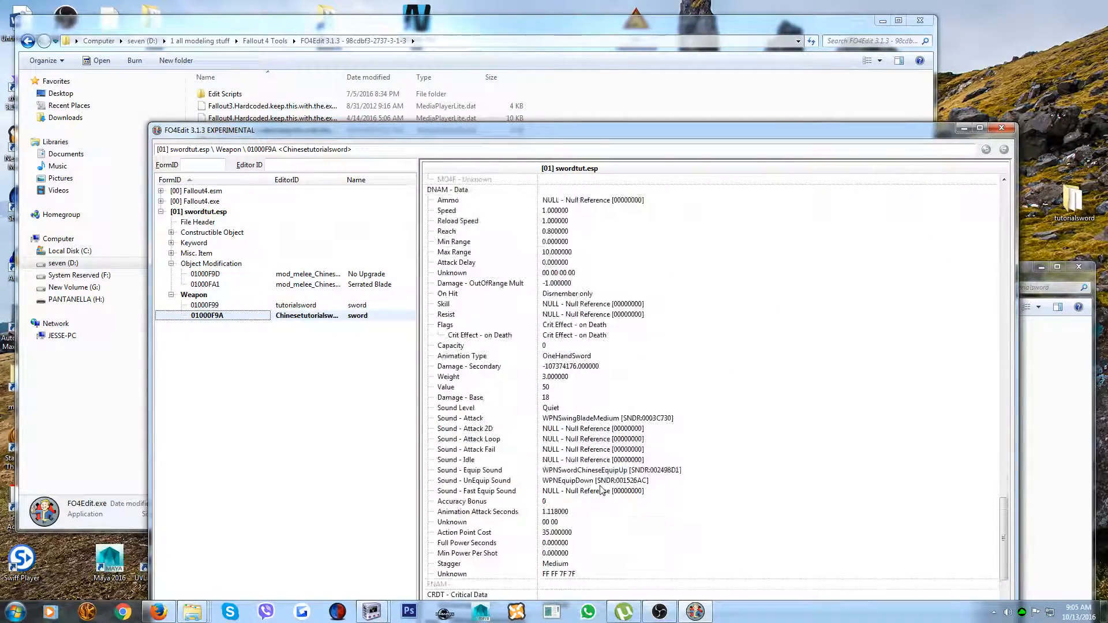
pyautogui.scroll(20, 600, 489)
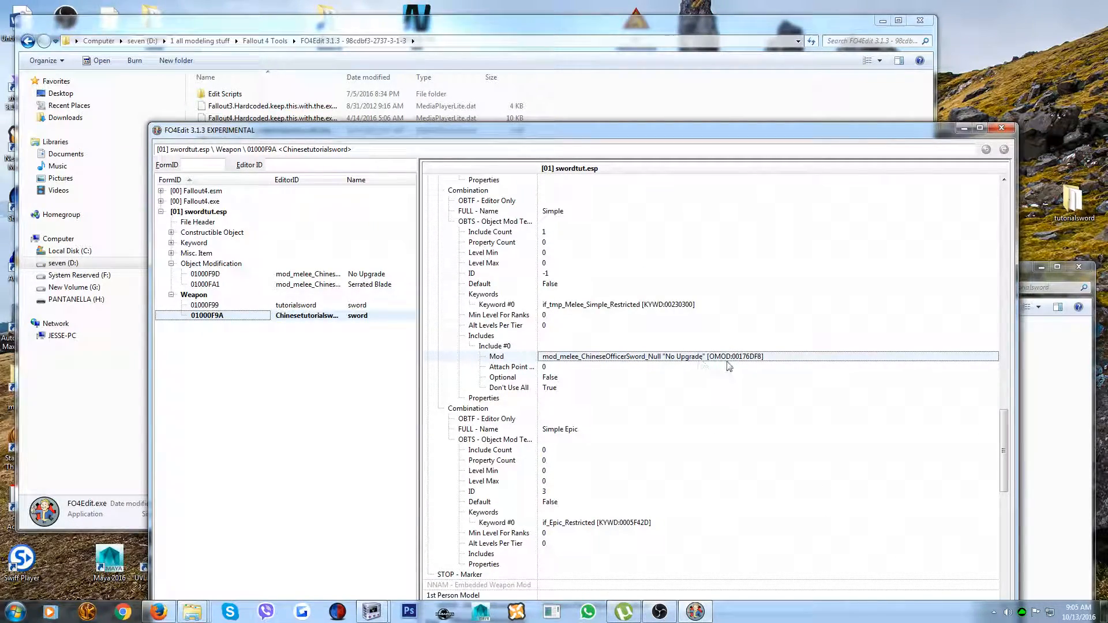
# Replace the Simple combination's Include #0 mod reference with the custom No Upgrade modification, OMOD:01000F9D
pyautogui.doubleClick(756, 356)
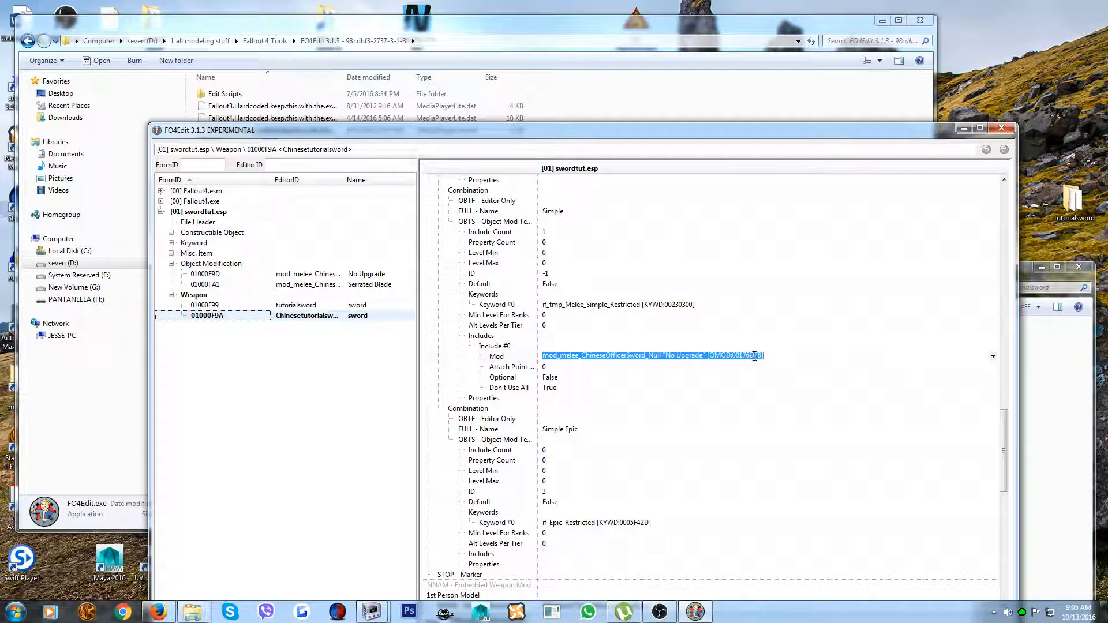
pyautogui.click(775, 357)
pyautogui.press('BackSpace')
pyautogui.press('BackSpace')
pyautogui.press('BackSpace')
pyautogui.press('BackSpace')
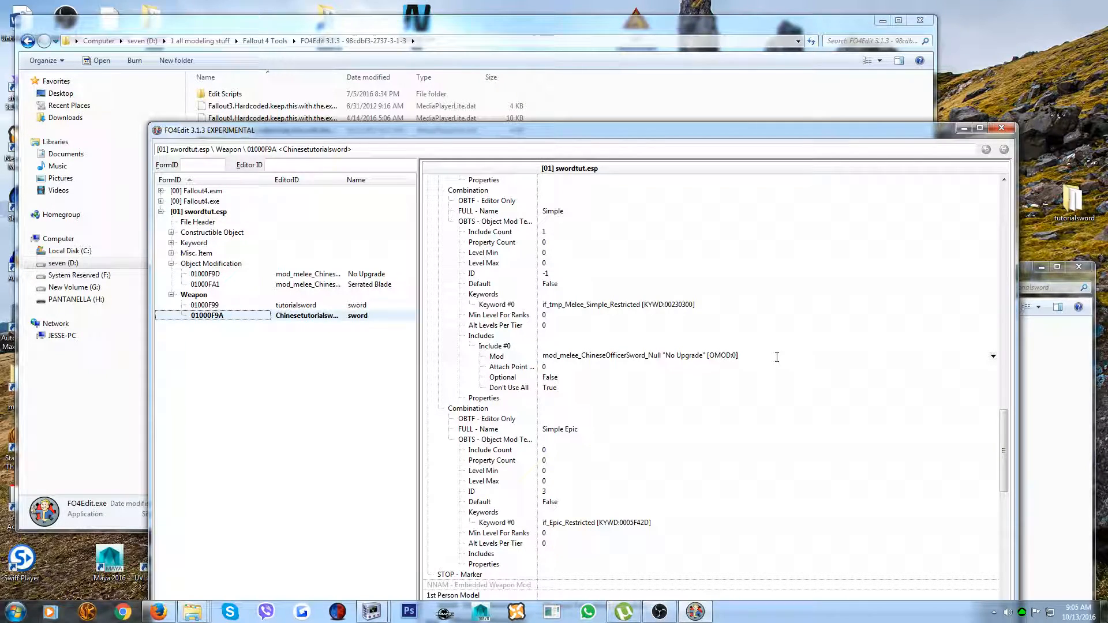
pyautogui.write('1000')
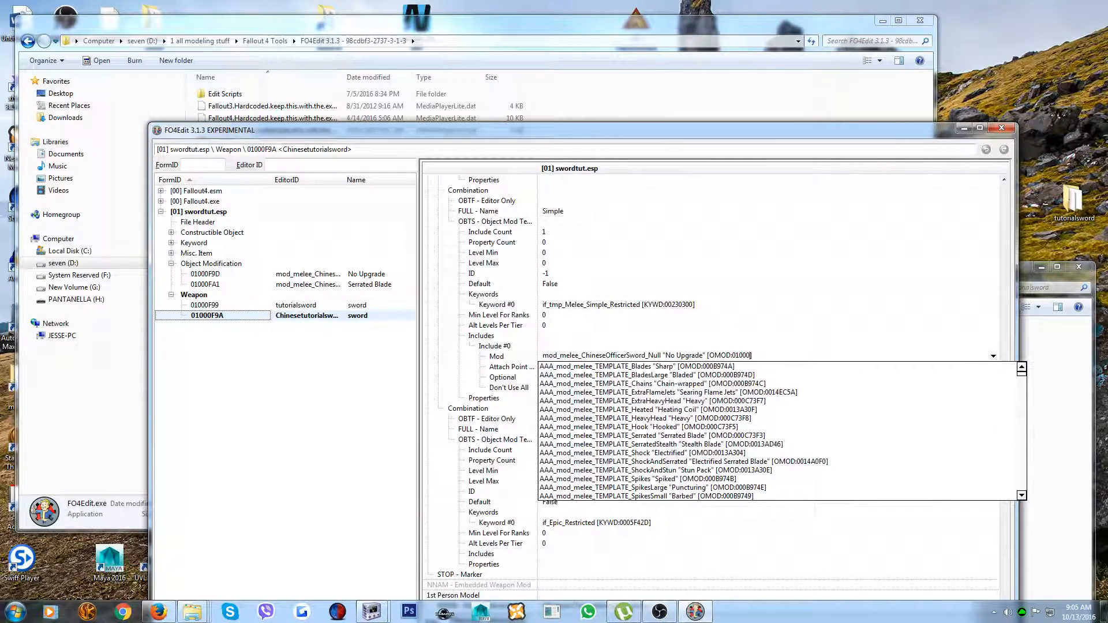
pyautogui.write('f9d')
pyautogui.press('Return')
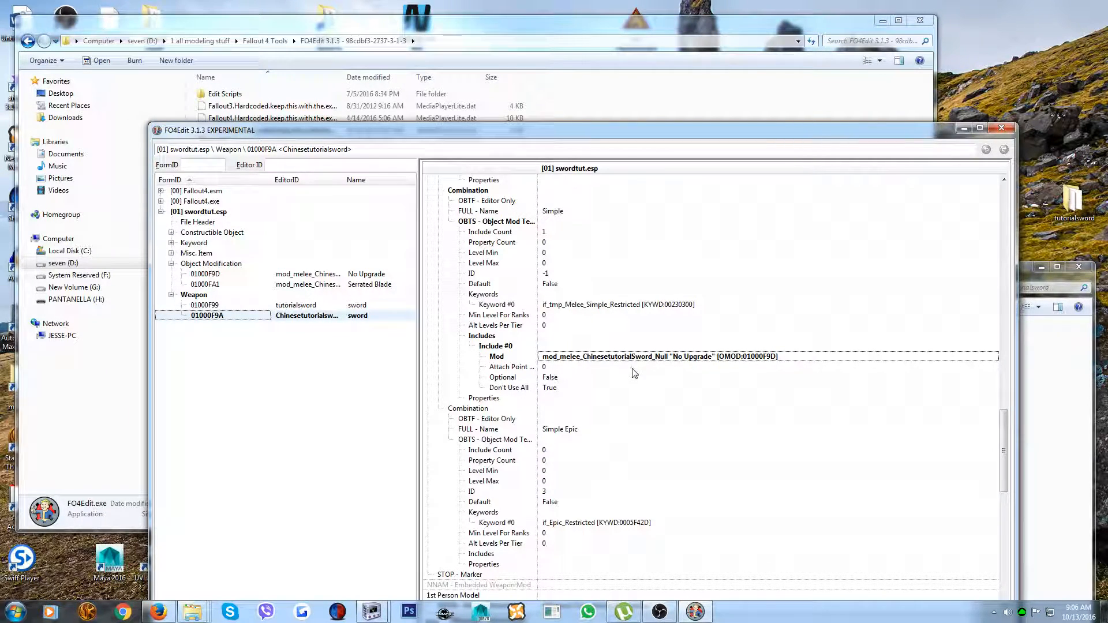
# Review the Standard and Default combinations' mod references, back up to the weapon record's header
pyautogui.scroll(7, 681, 406)
pyautogui.scroll(7, 708, 445)
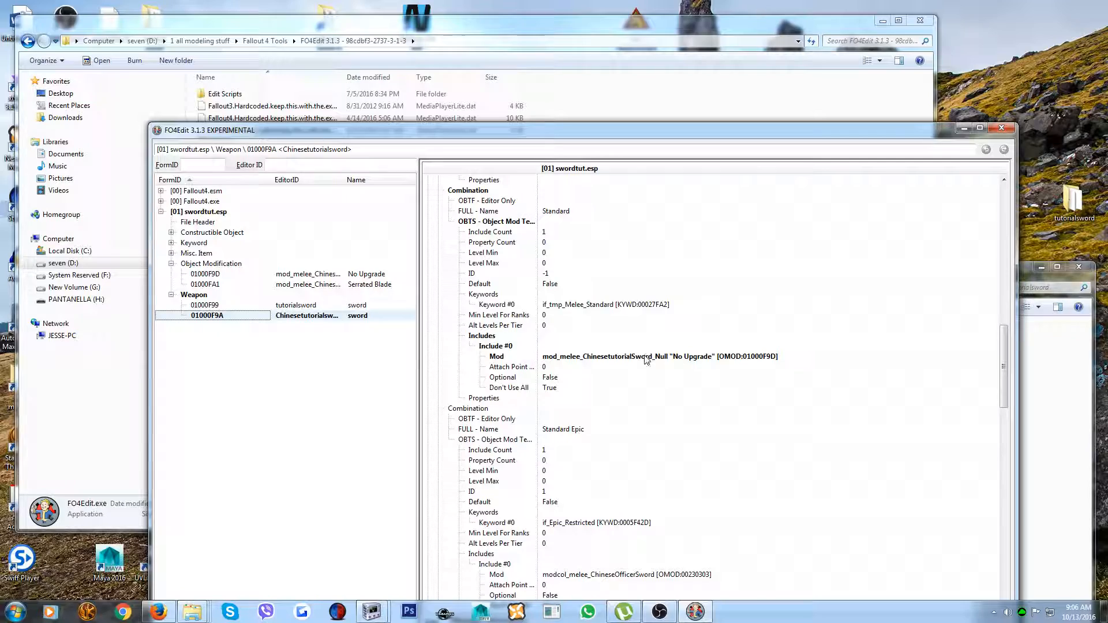
pyautogui.scroll(6, 645, 361)
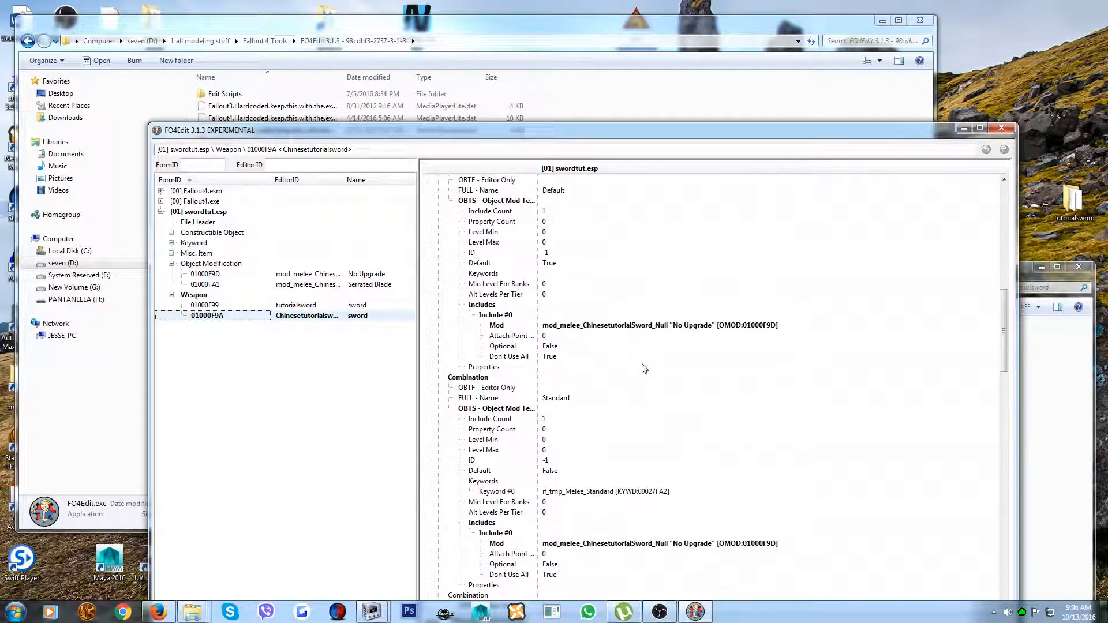
pyautogui.scroll(8, 643, 331)
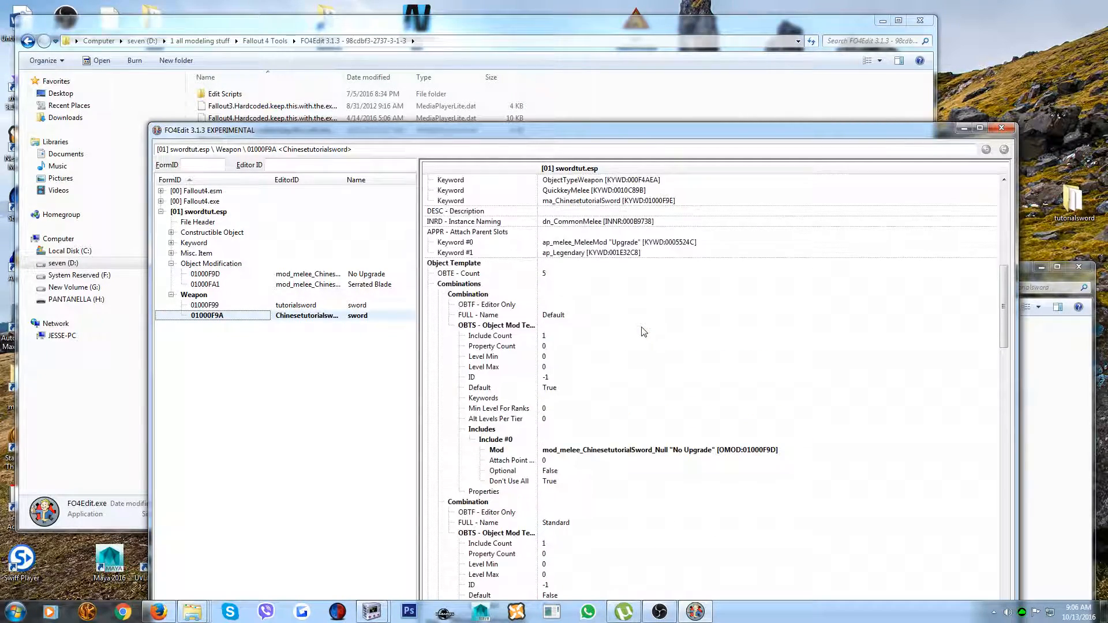
pyautogui.scroll(9, 643, 332)
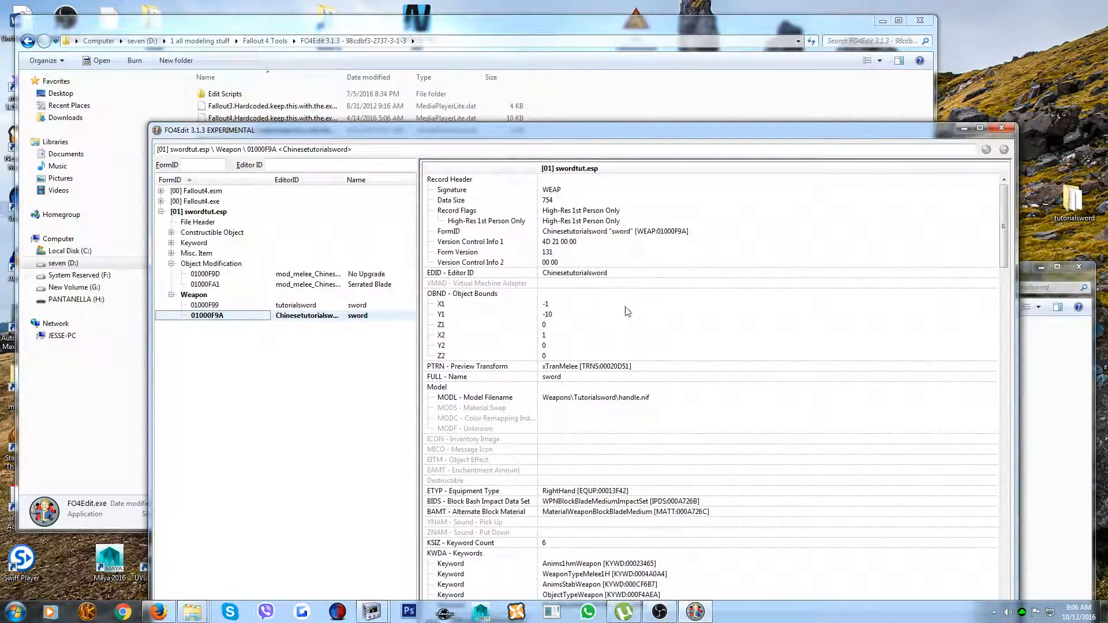
# Save the changes to swordtut.esp and close FO4Edit
pyautogui.hotkey('ctrl', 's')
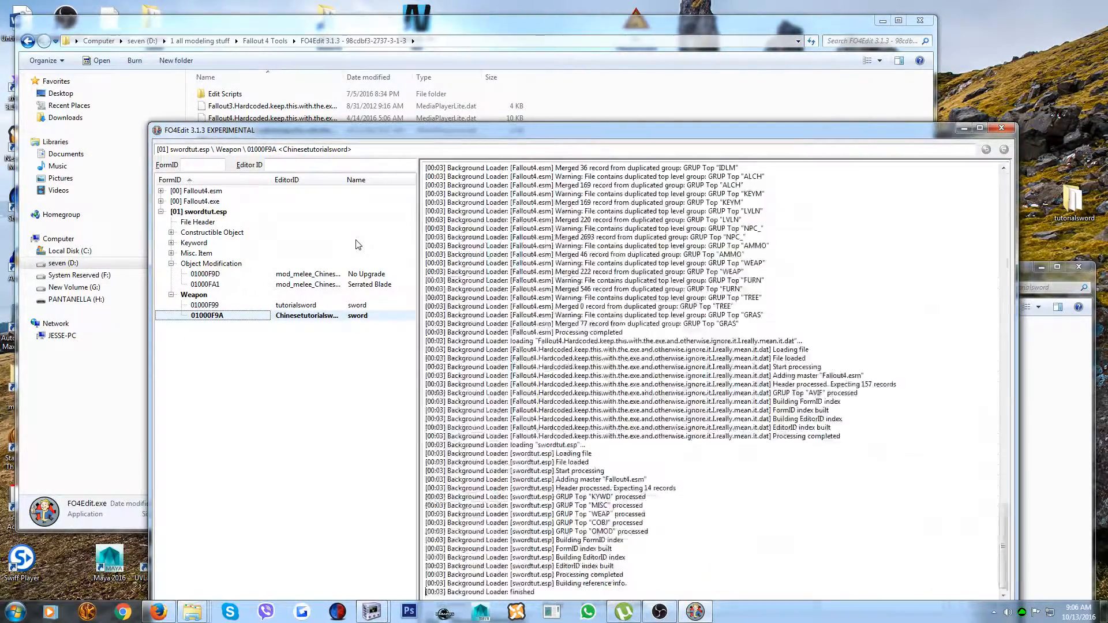
pyautogui.click(653, 555)
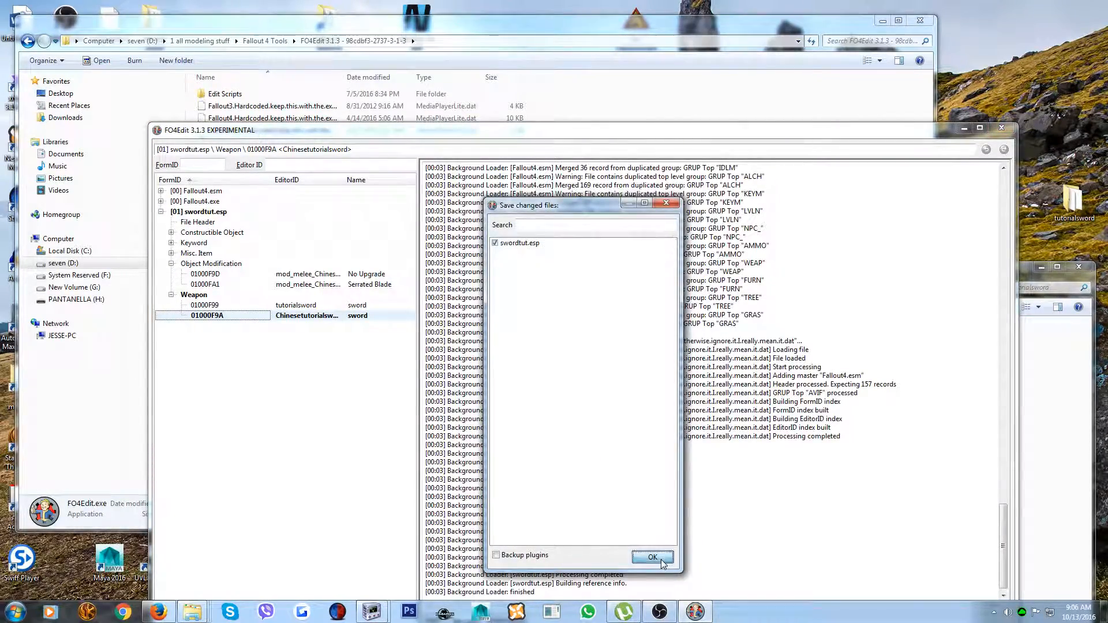
pyautogui.click(1000, 129)
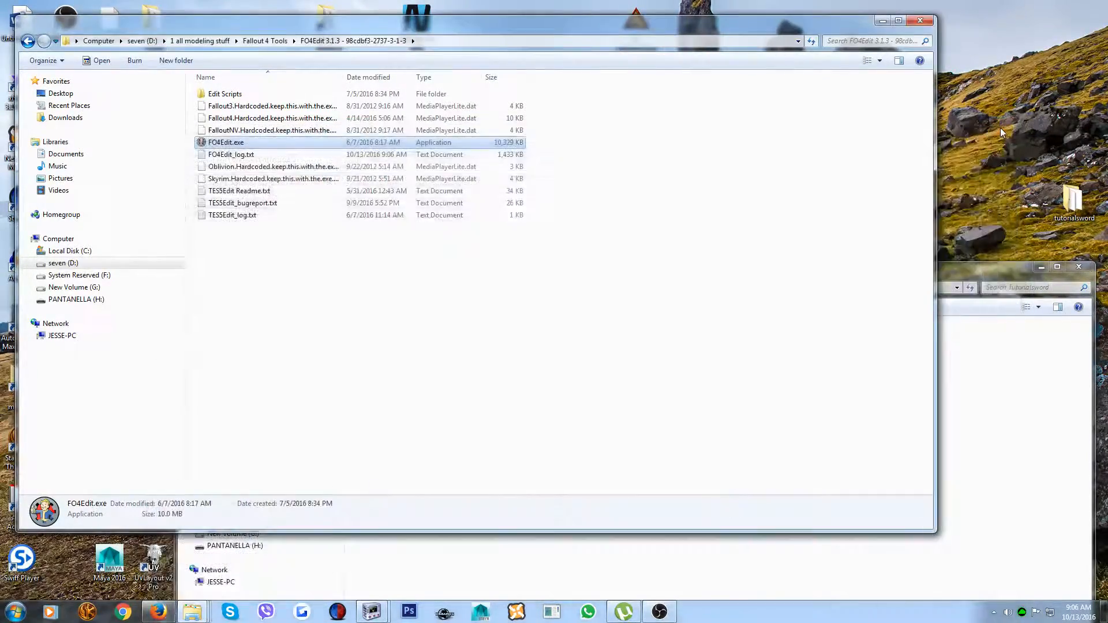
# Minimize the FO4Edit 3.1.3 and Tutorialsword folder windows to show the desktop
pyautogui.click(883, 22)
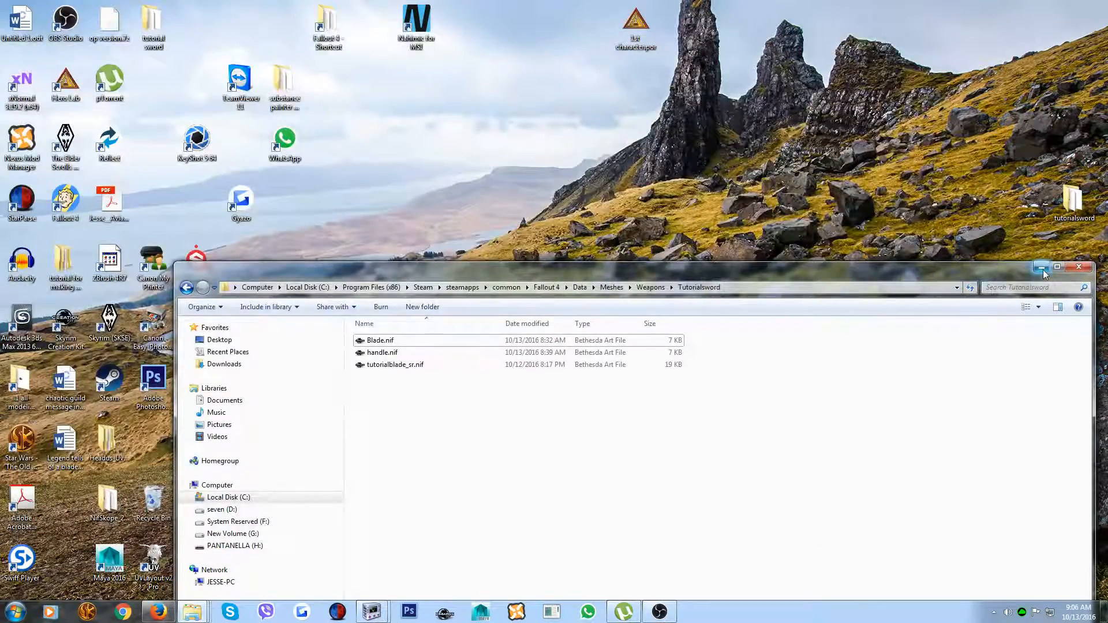
pyautogui.click(1041, 268)
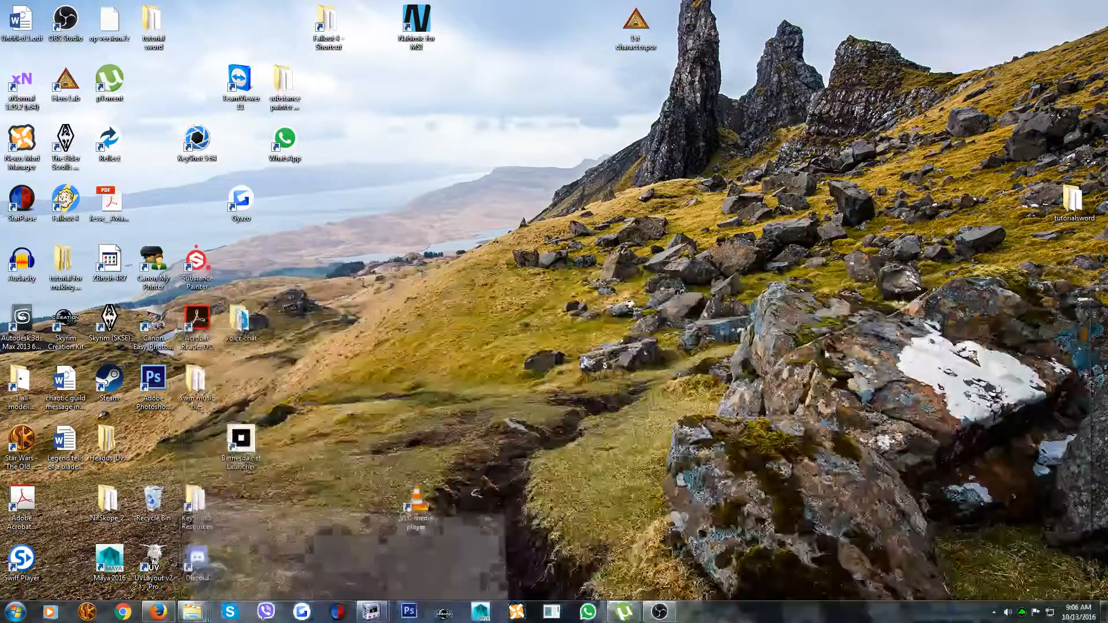
# Switch to the Creation Kit and mark Fallout4.esm as a master file to load
pyautogui.click(444, 613)
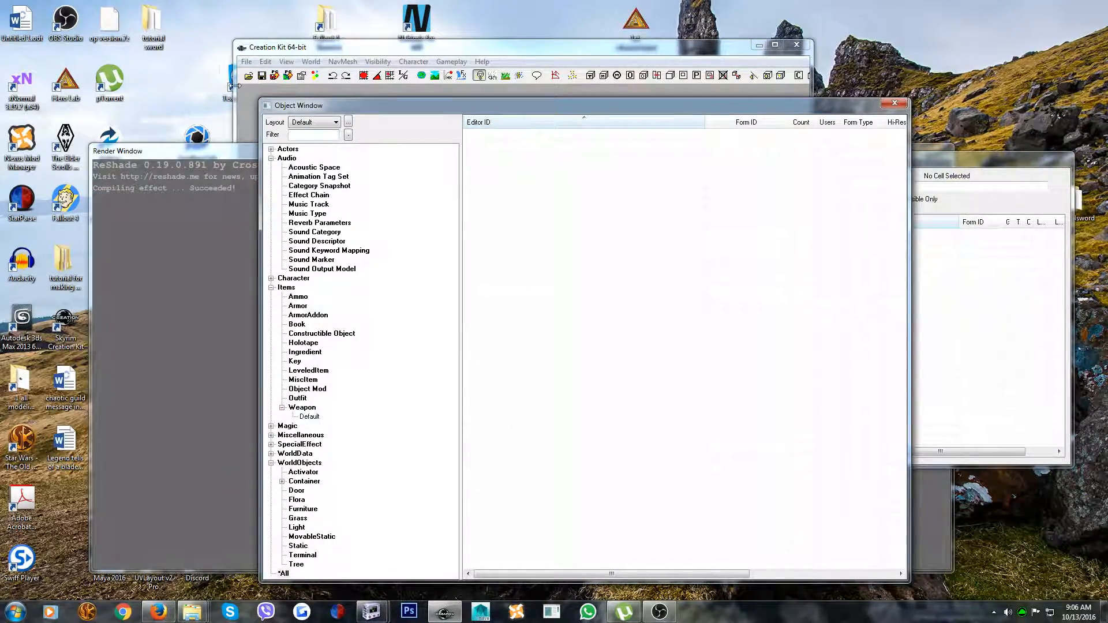
pyautogui.click(246, 62)
pyautogui.click(260, 72)
pyautogui.click(444, 185)
pyautogui.doubleClick(421, 186)
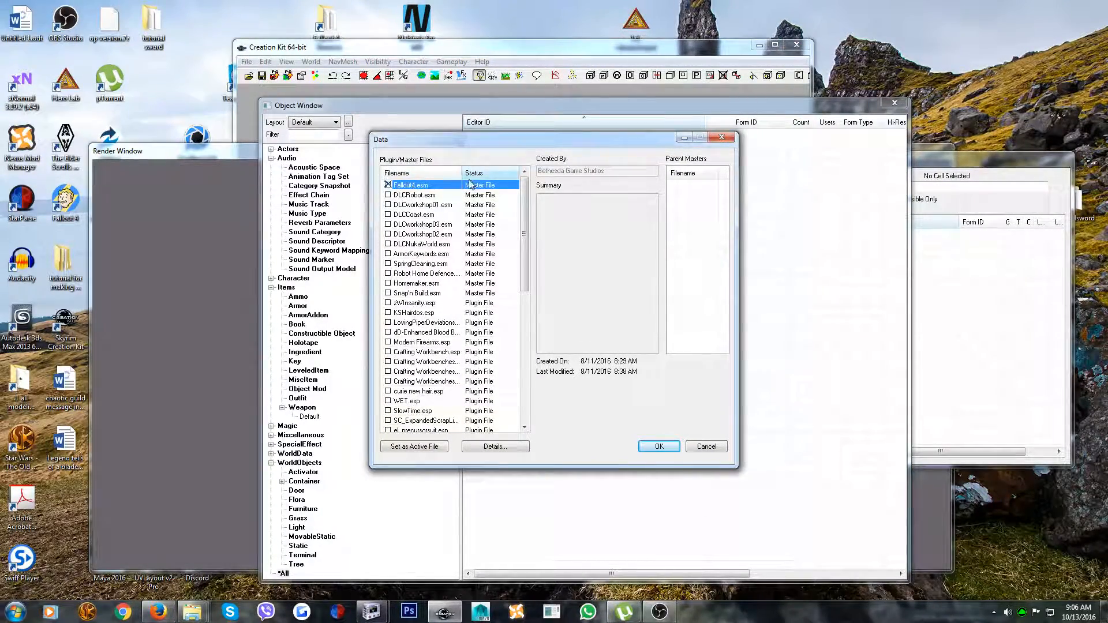
# Mark swordtut.esp for loading, set it as the active file, and load the selected data
pyautogui.scroll(-10, 440, 273)
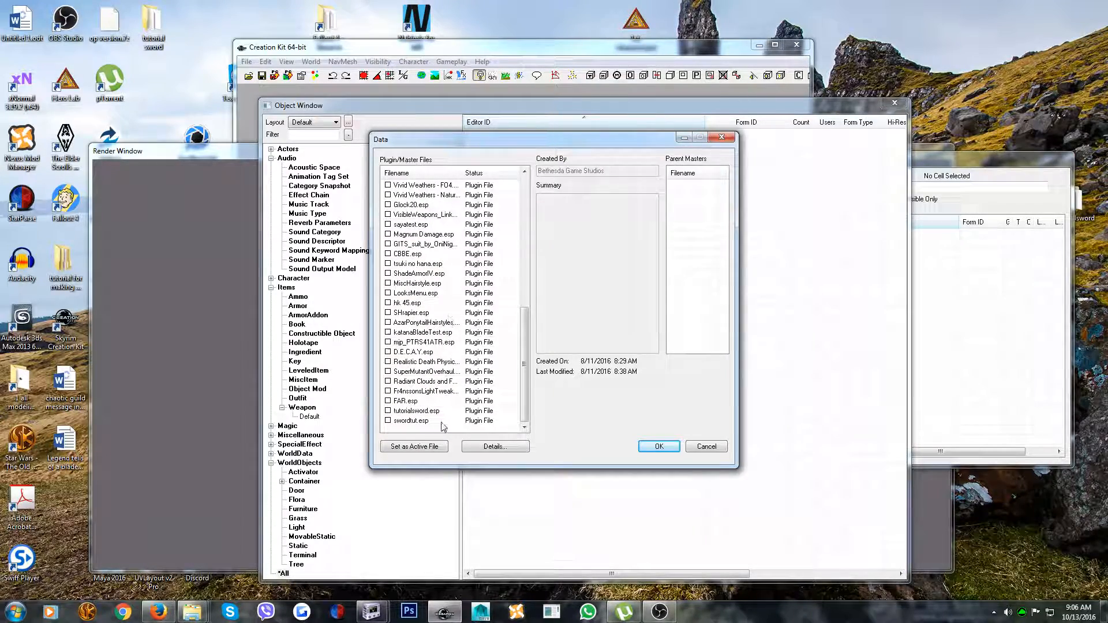
pyautogui.click(396, 422)
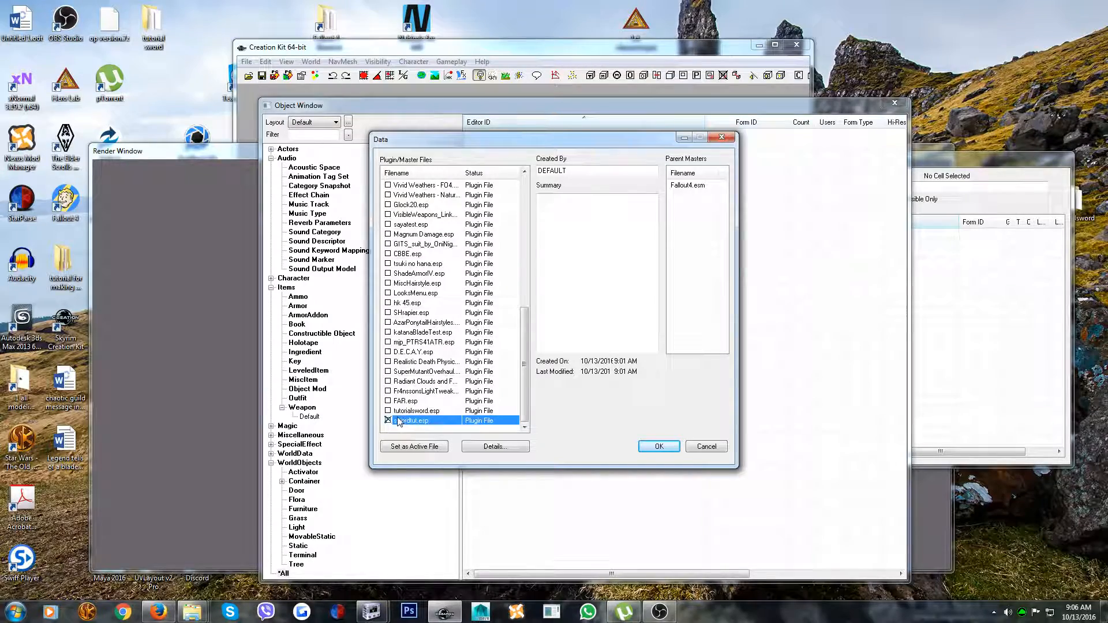
pyautogui.click(403, 448)
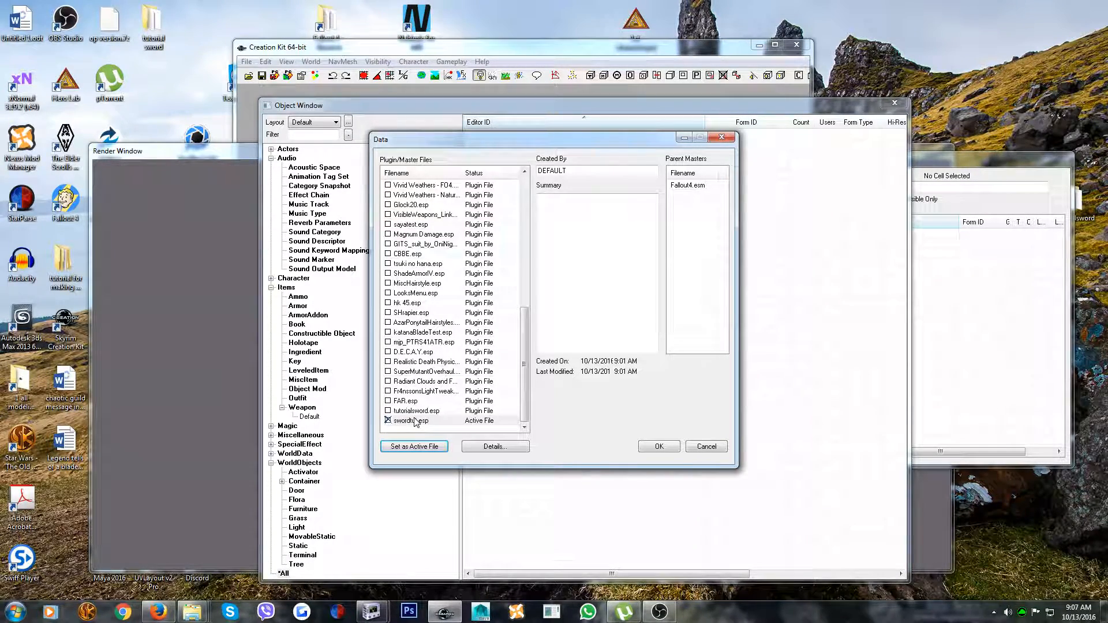
pyautogui.doubleClick(396, 422)
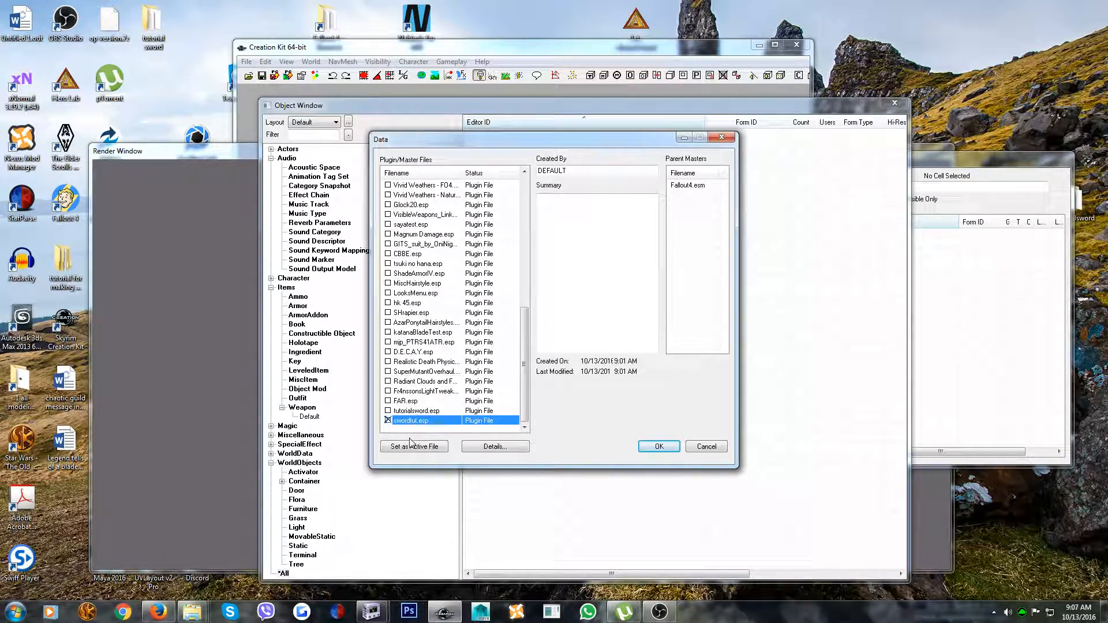
pyautogui.click(414, 446)
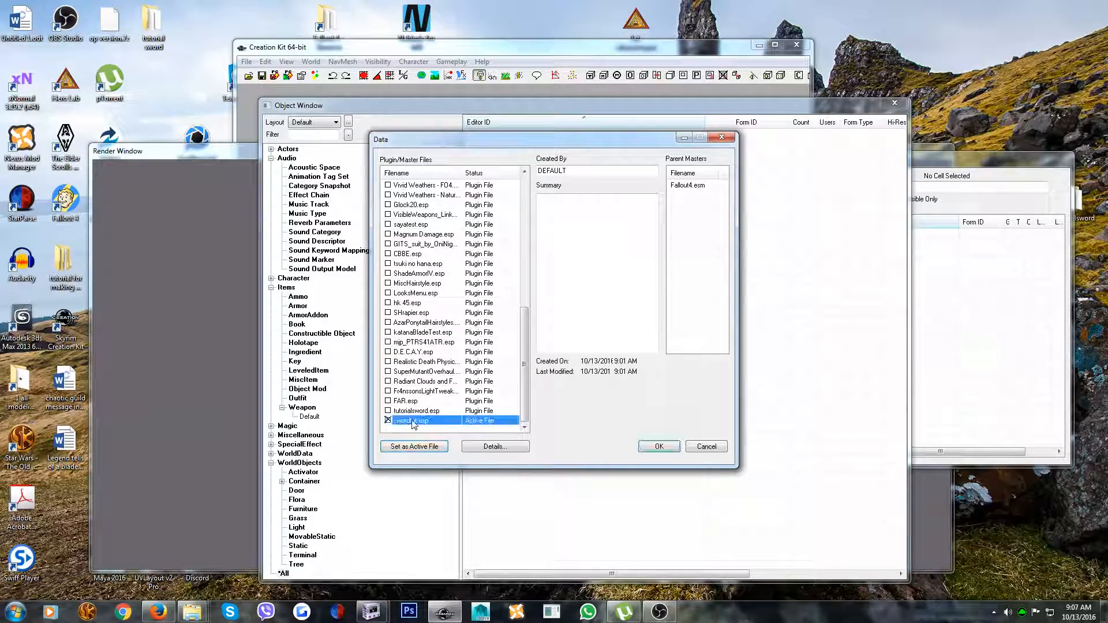
pyautogui.click(659, 446)
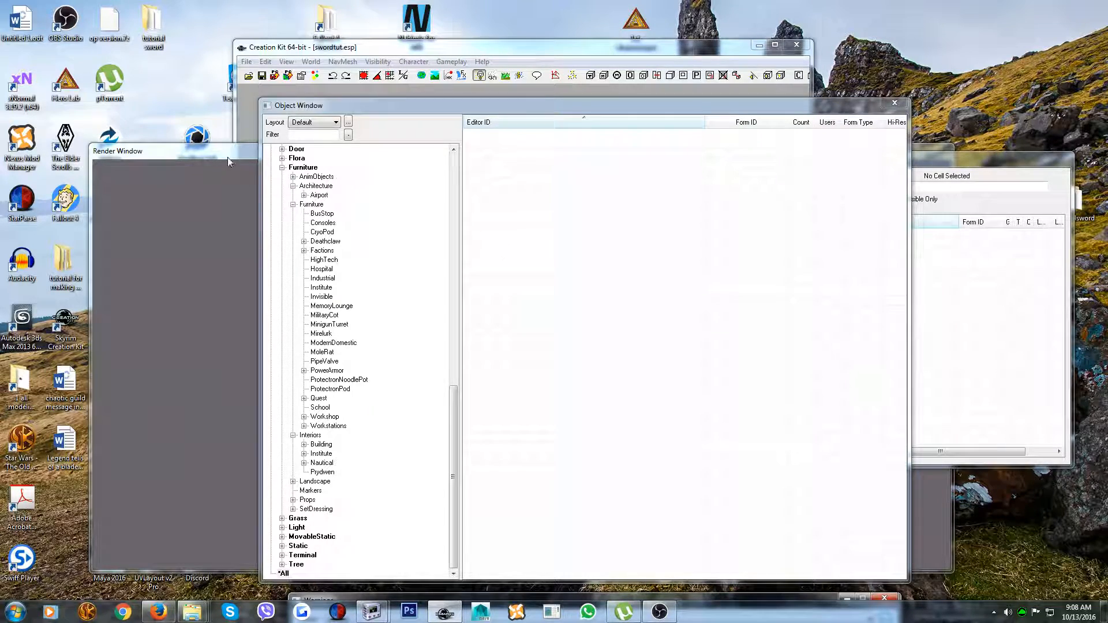
# Filter the object list by "tutorialsword" and delete the plain tutorialsword weapon record
pyautogui.click(301, 135)
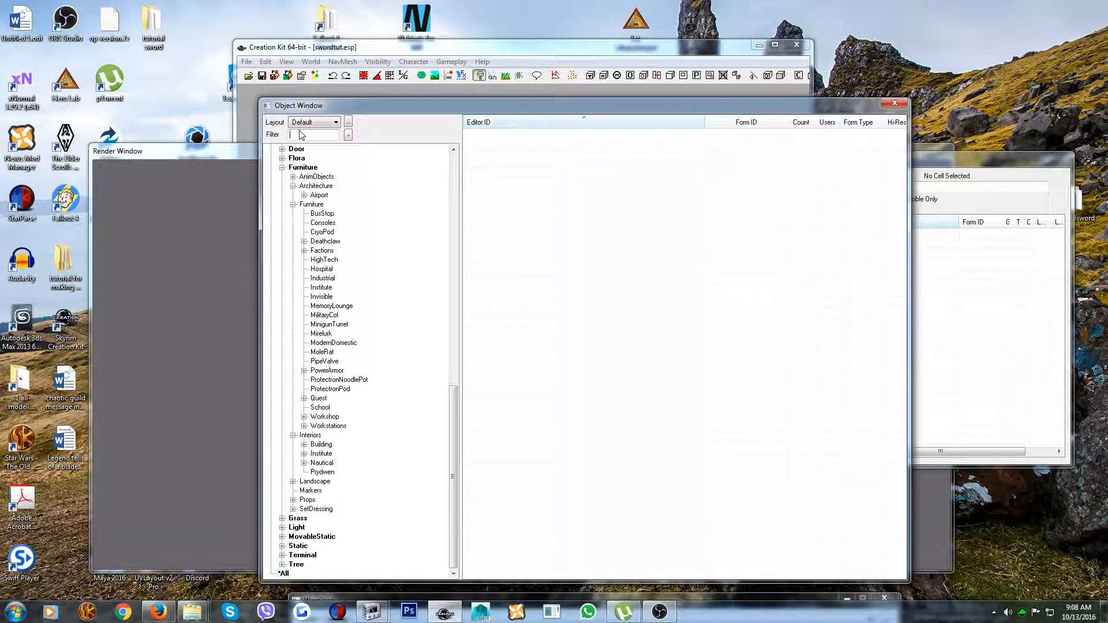
pyautogui.write('chinese')
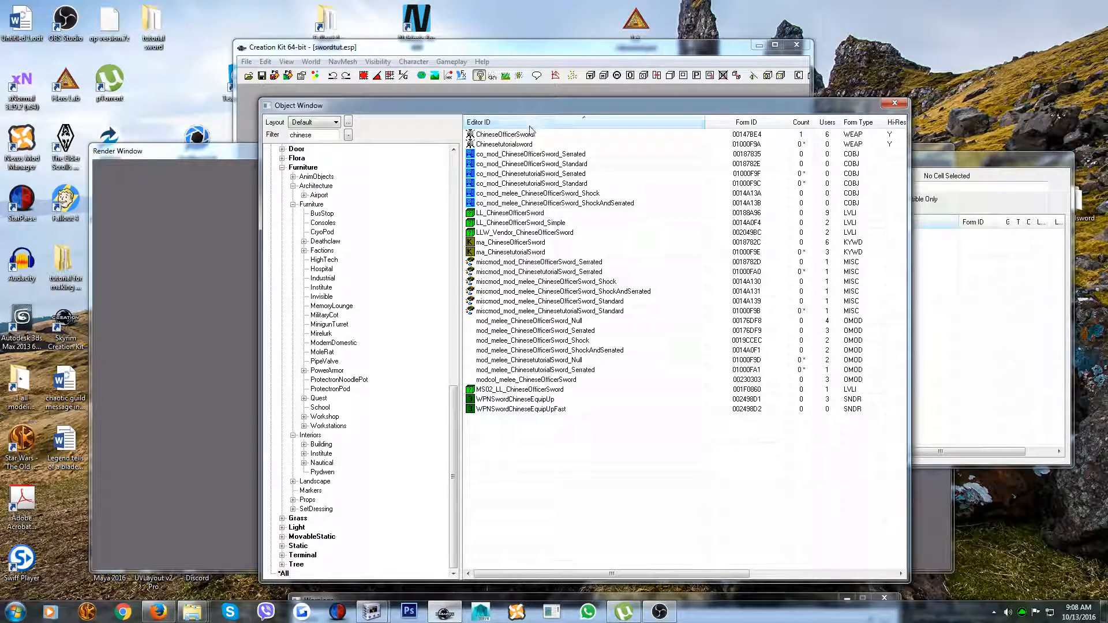
pyautogui.moveTo(323, 136); pyautogui.dragTo(214, 150)
pyautogui.write('tutor')
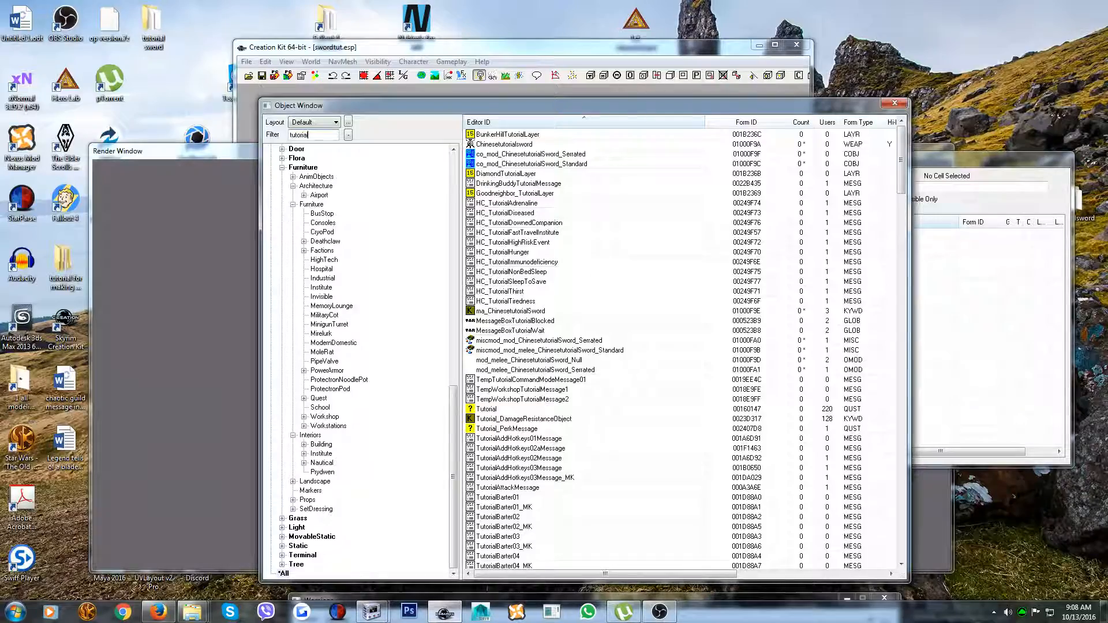
pyautogui.write('ialswor')
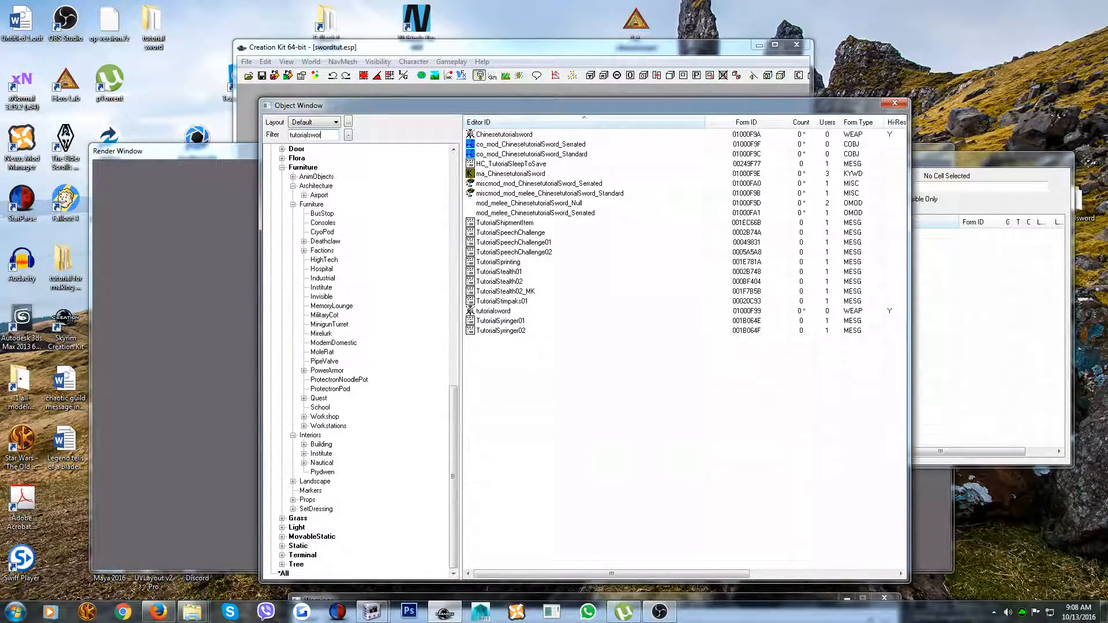
pyautogui.write('d')
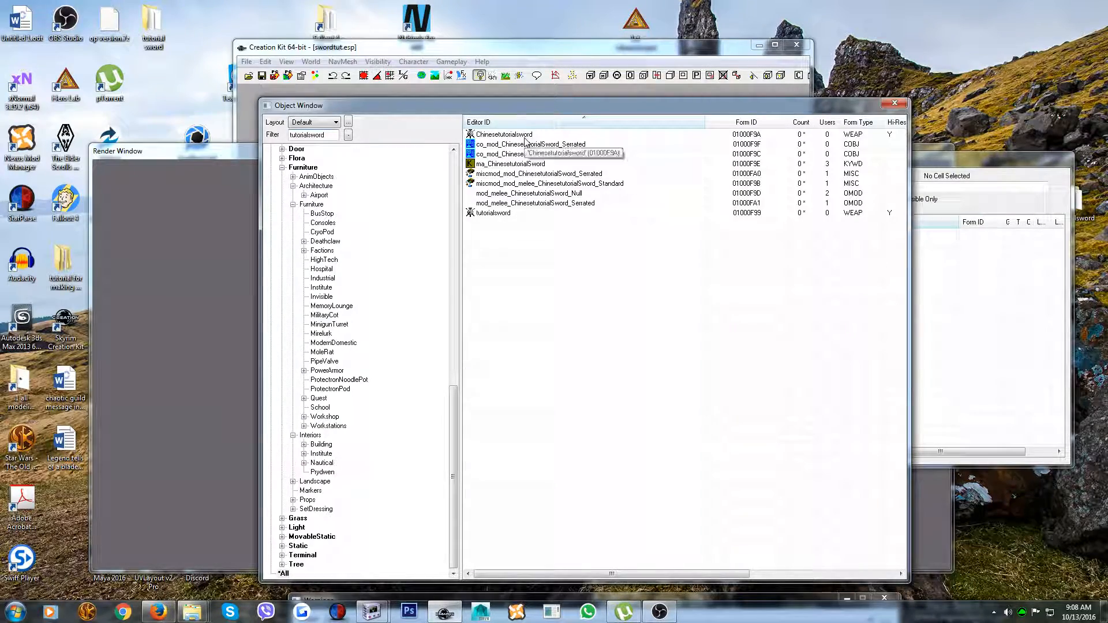
pyautogui.rightClick(491, 213)
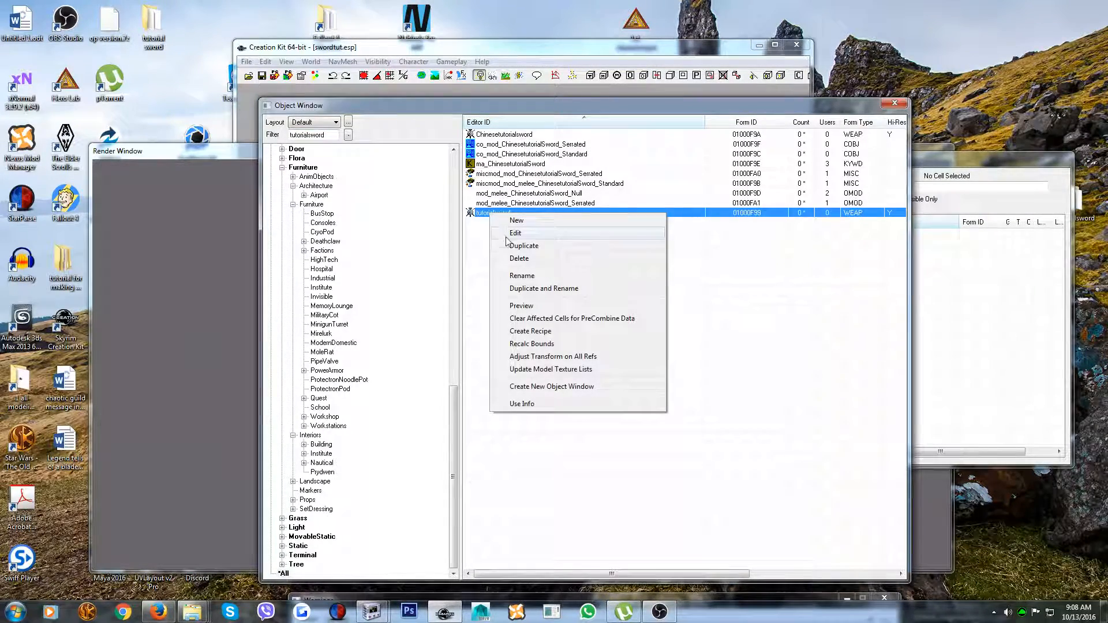
pyautogui.click(518, 258)
pyautogui.click(540, 346)
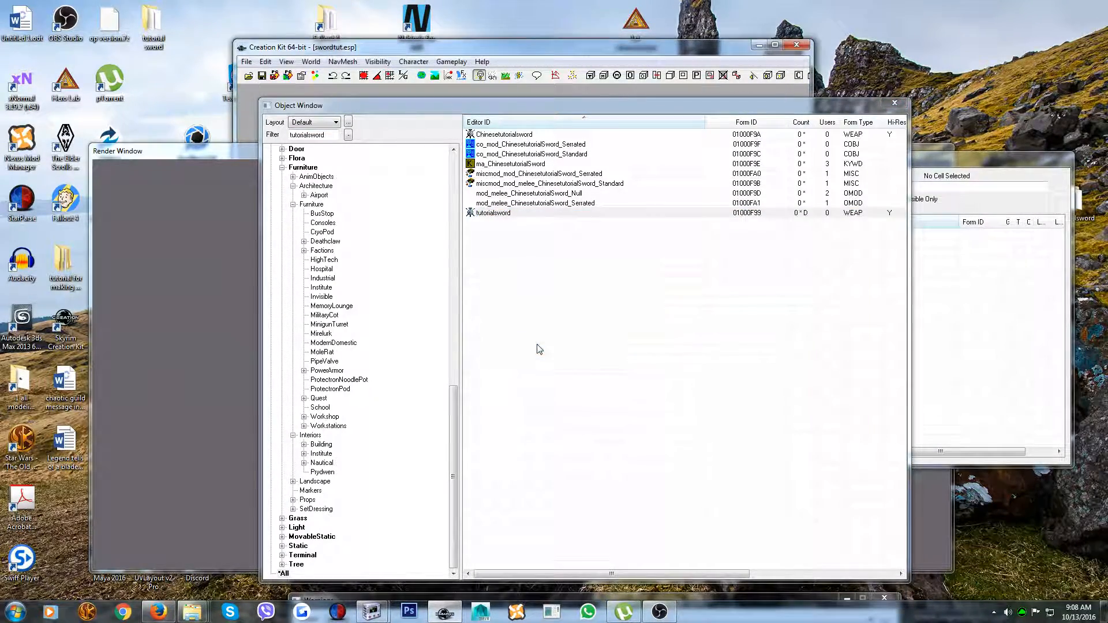
# Filter the objects by "chinese" and inspect how the blade and handle line up in the Chinesetutorialsword weapon's model preview
pyautogui.moveTo(330, 136); pyautogui.dragTo(198, 154)
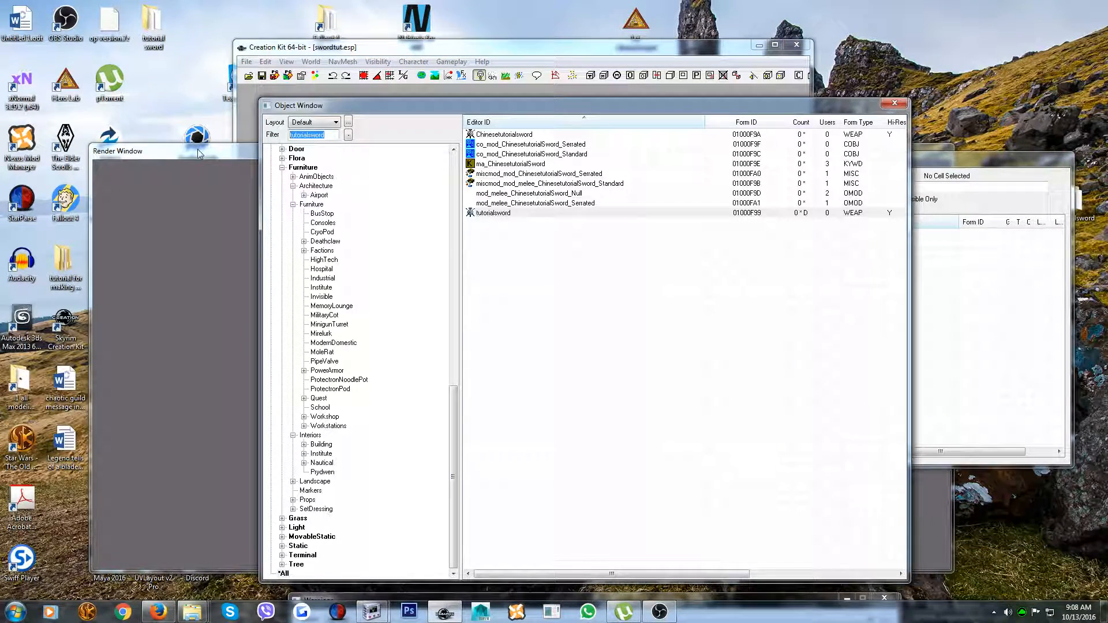
pyautogui.write('chinese')
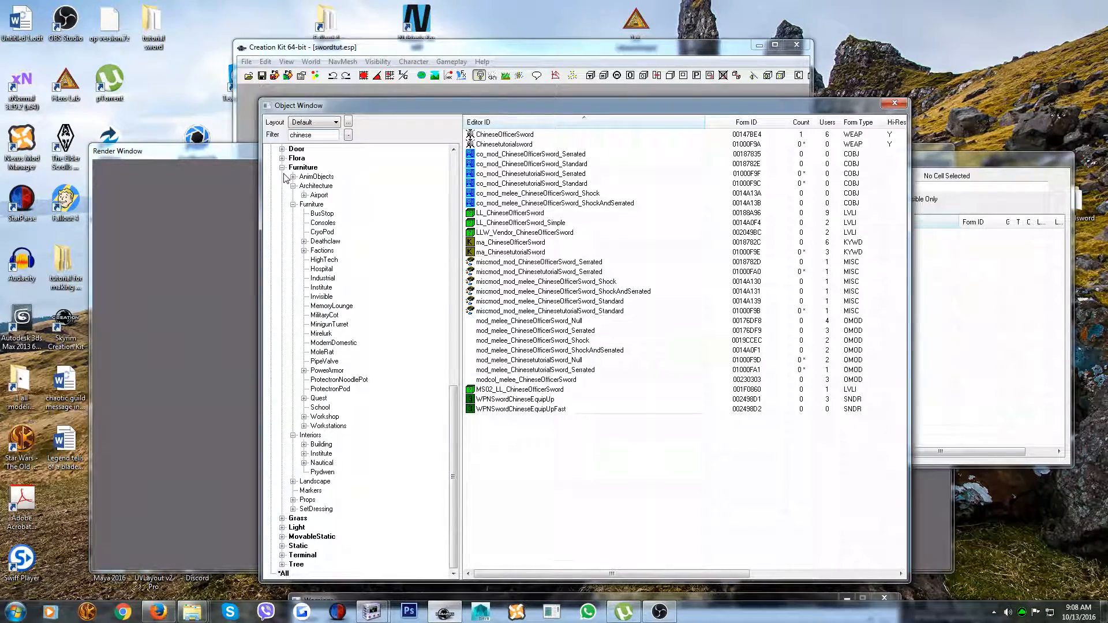
pyautogui.doubleClick(499, 145)
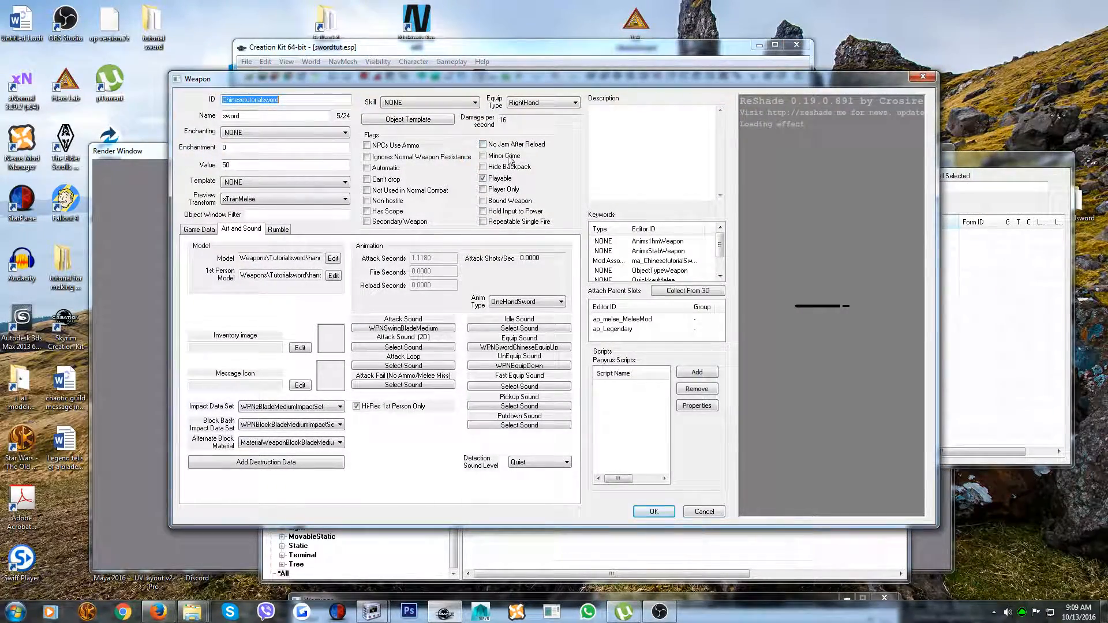
pyautogui.click(893, 329)
pyautogui.scroll(1, 850, 346)
pyautogui.scroll(5, 850, 345)
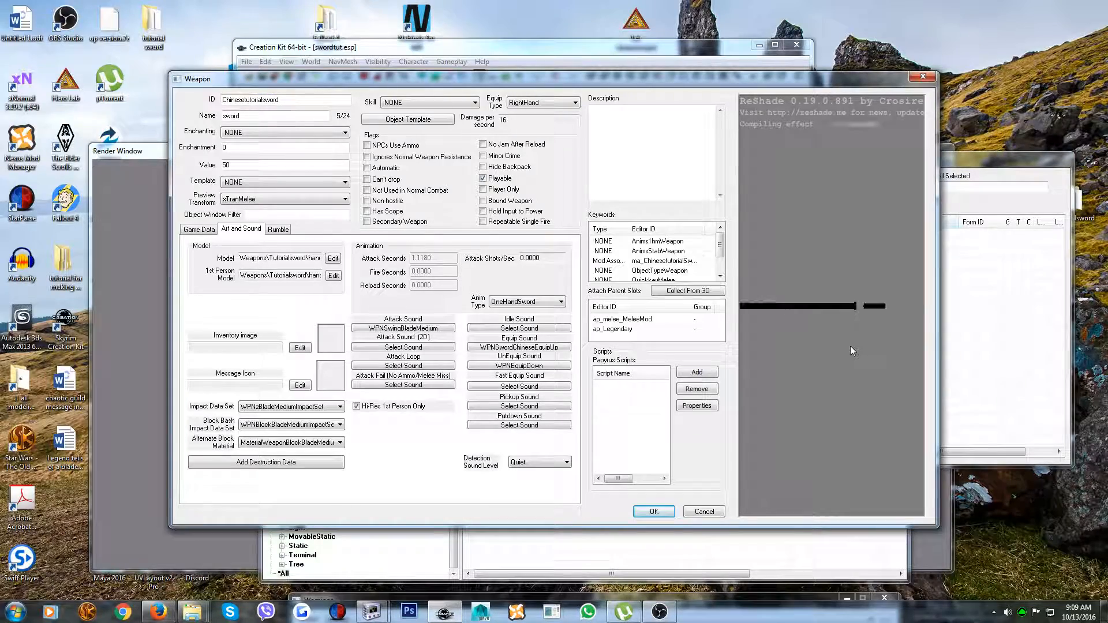
pyautogui.moveTo(866, 327); pyautogui.dragTo(829, 347)
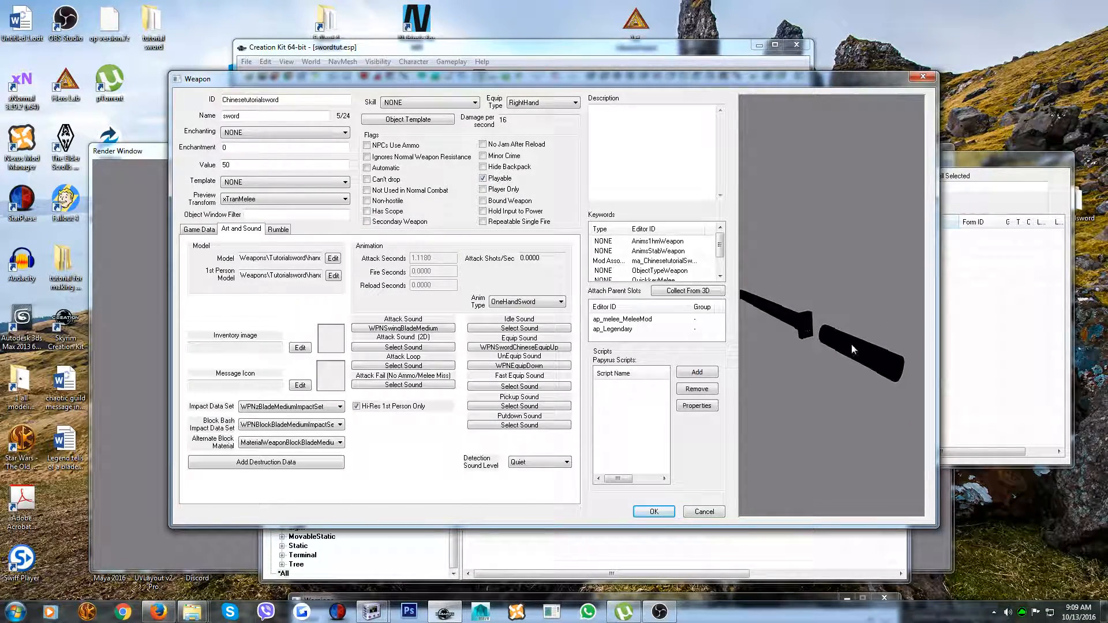
pyautogui.click(651, 513)
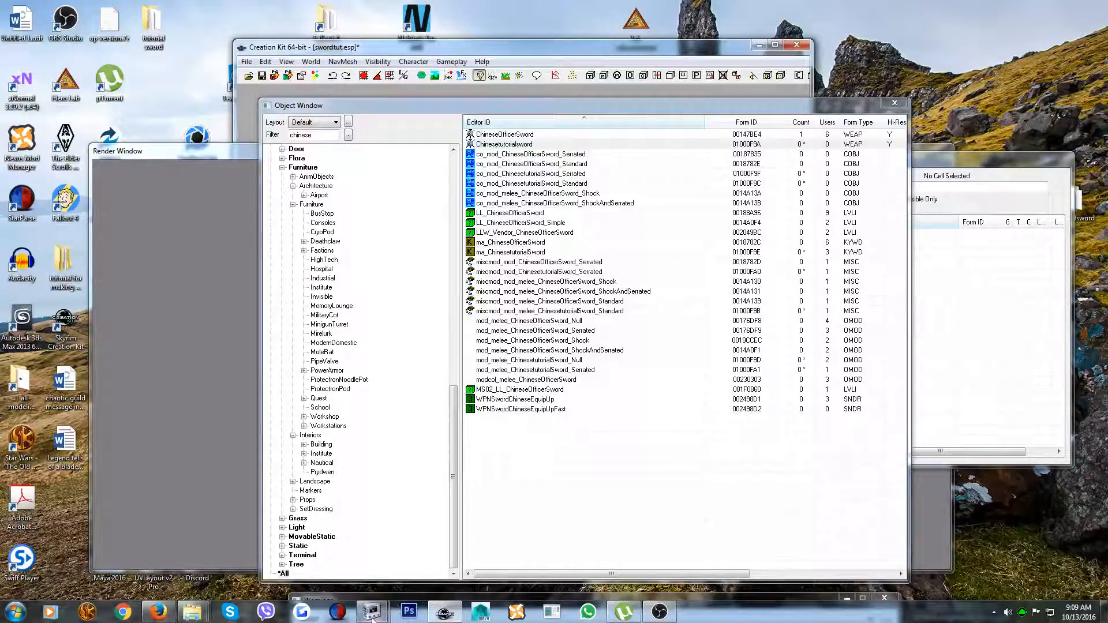
# Open a new NifSkope window and load Blade.nif from the Tutorialsword meshes folder
pyautogui.moveTo(371, 616)
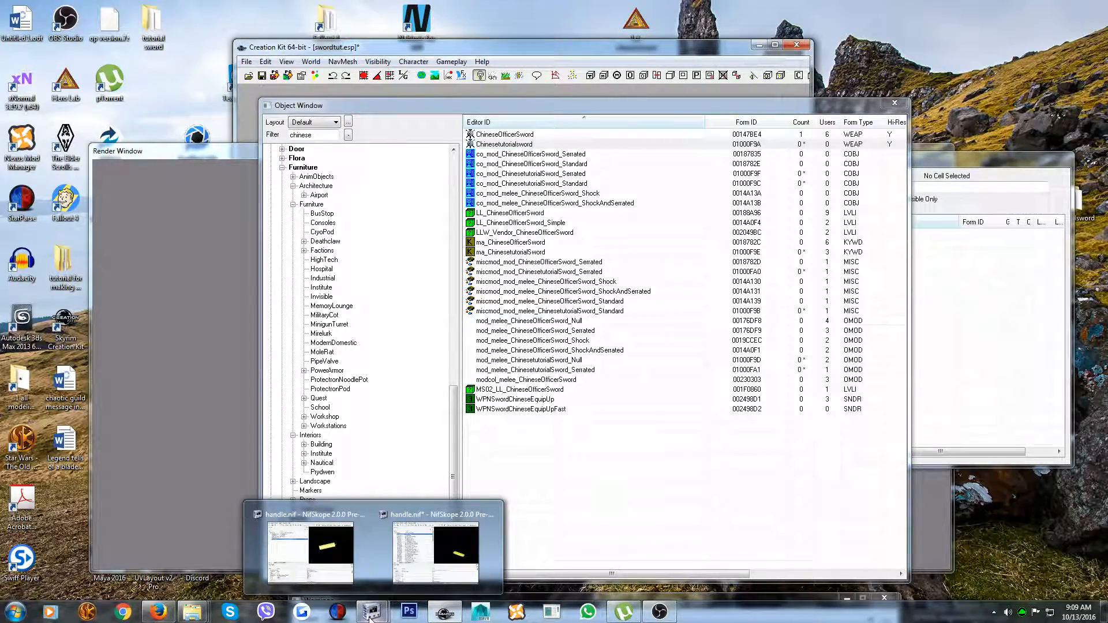
pyautogui.rightClick(369, 617)
pyautogui.click(342, 562)
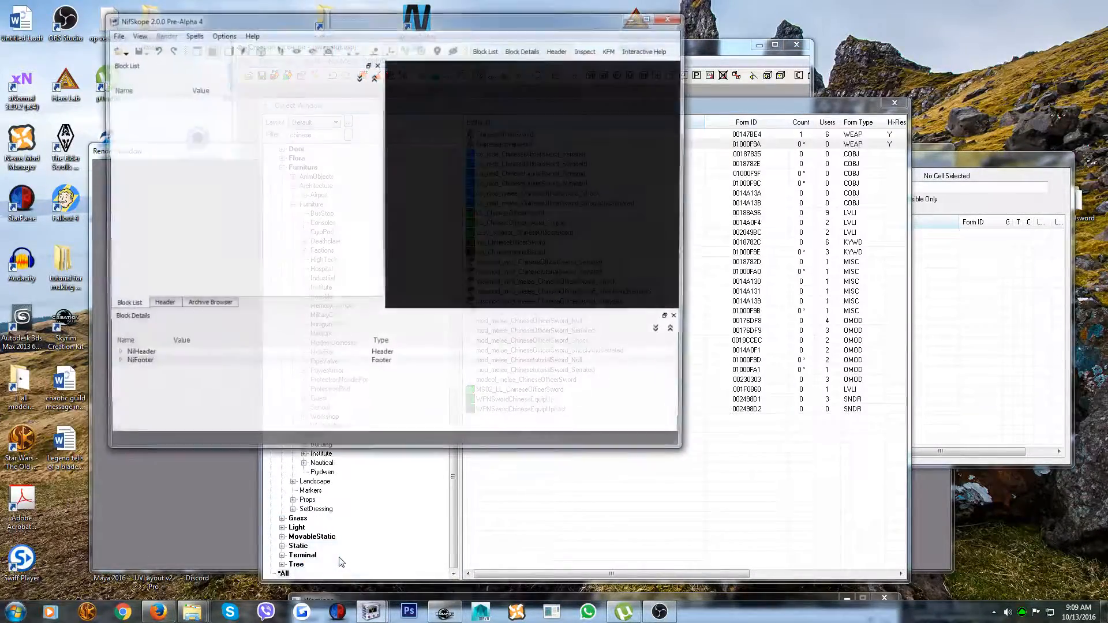
pyautogui.moveTo(313, 23); pyautogui.dragTo(656, 74)
pyautogui.click(462, 87)
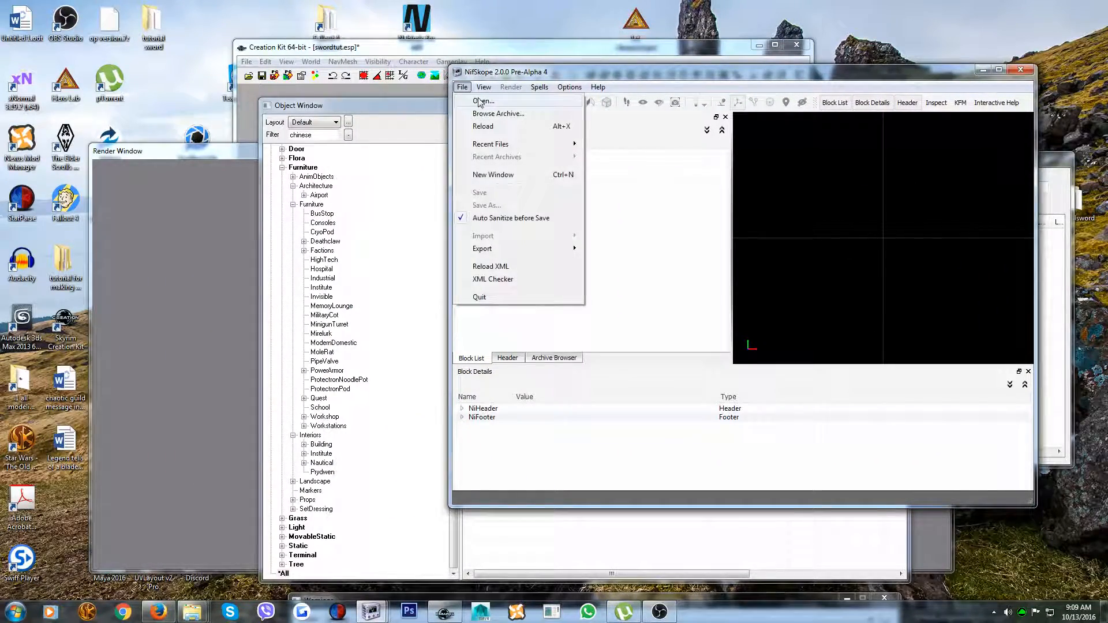
pyautogui.click(478, 101)
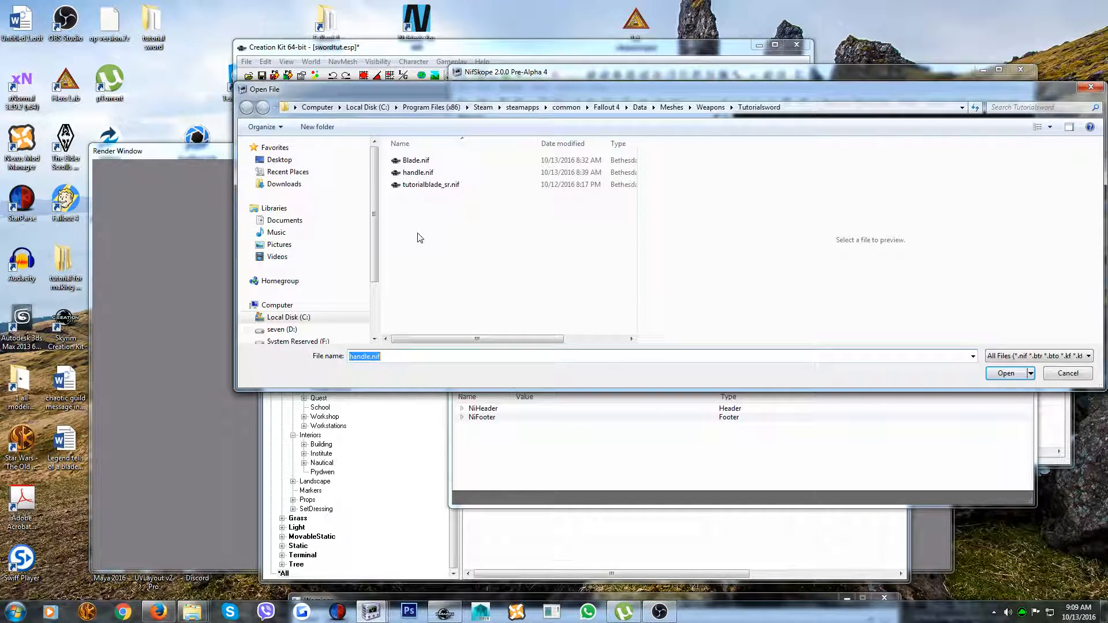
pyautogui.doubleClick(411, 161)
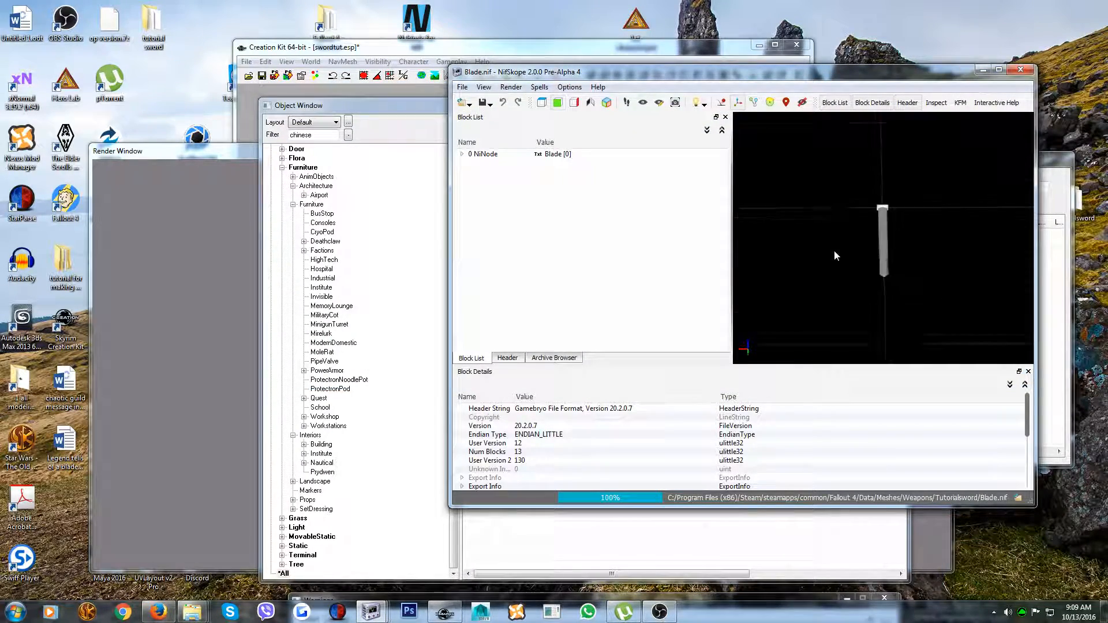
# Edit the transform of the Blade:0 shape, setting its Y translation to -3.0000
pyautogui.moveTo(839, 289); pyautogui.dragTo(853, 261)
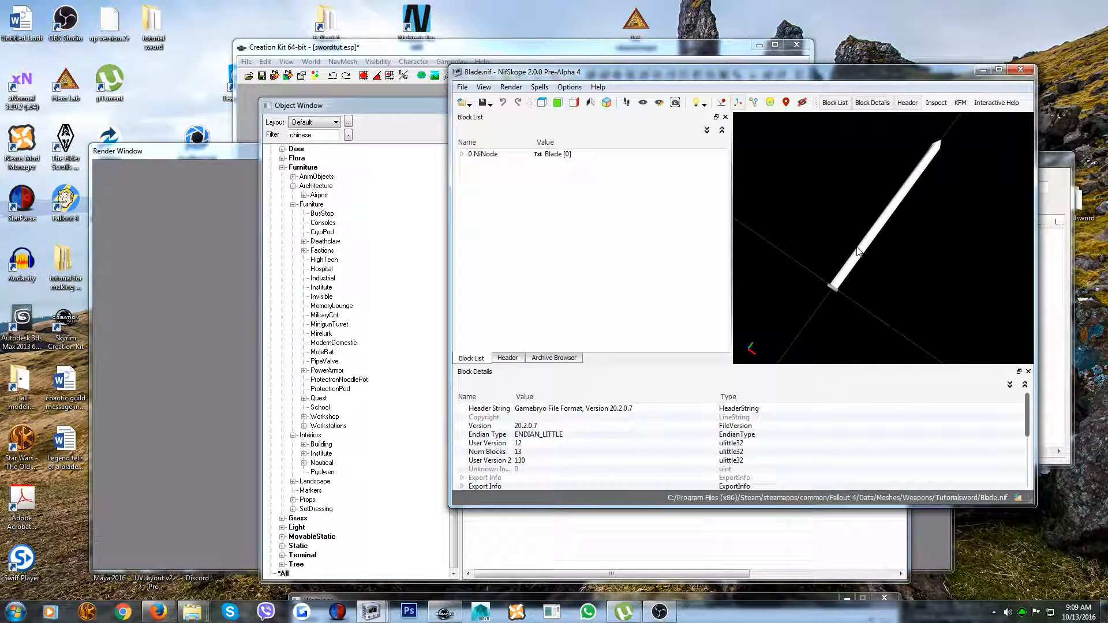
pyautogui.click(853, 261)
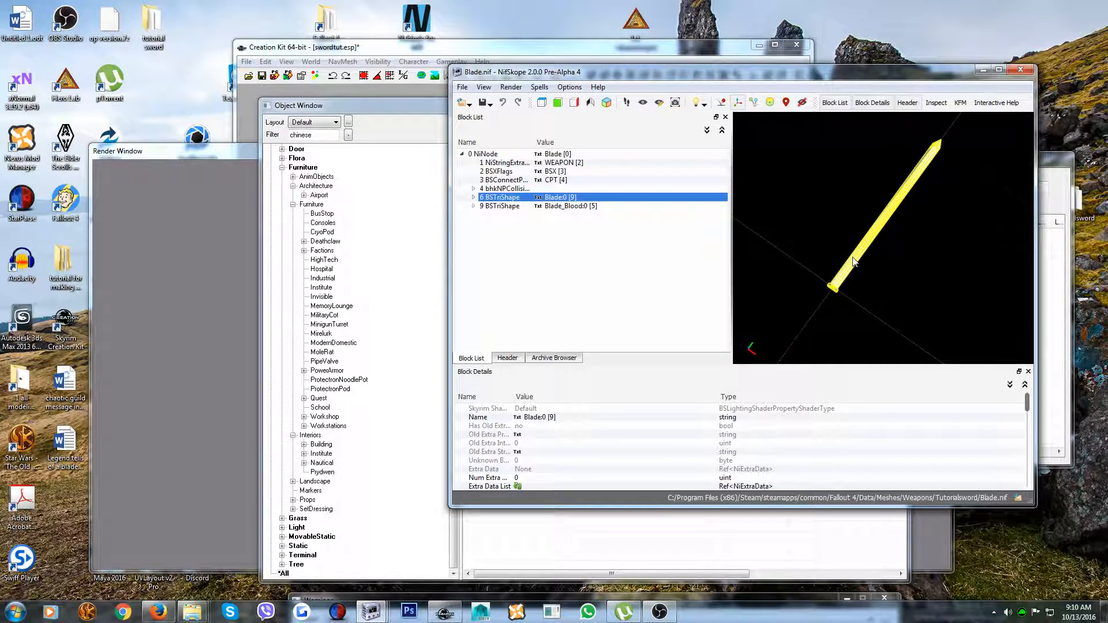
pyautogui.scroll(4, 860, 291)
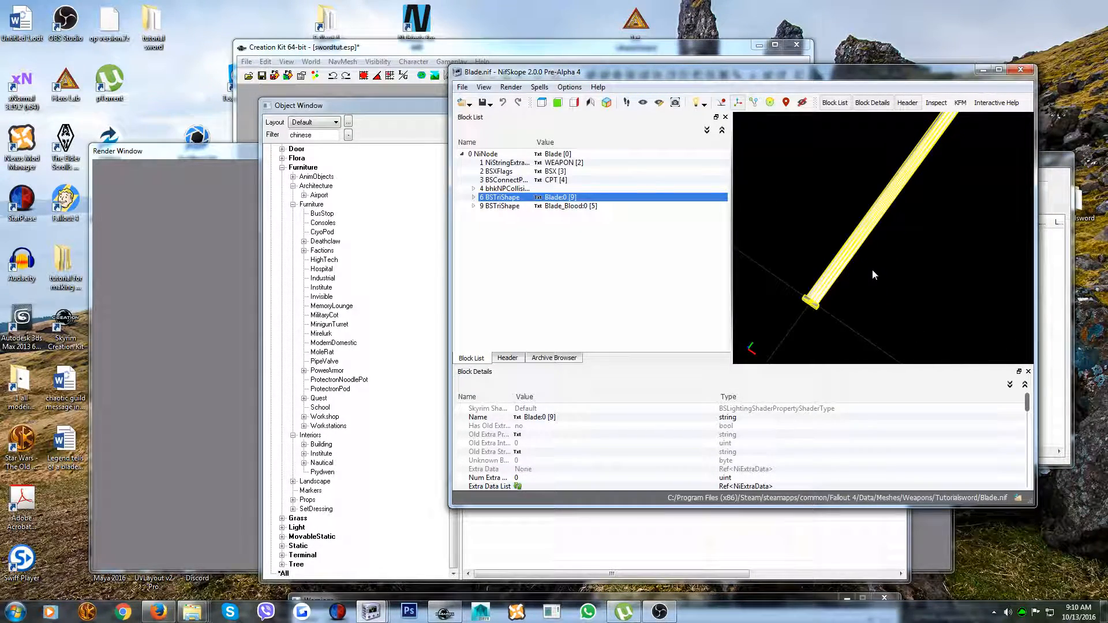
pyautogui.moveTo(857, 275); pyautogui.dragTo(826, 229)
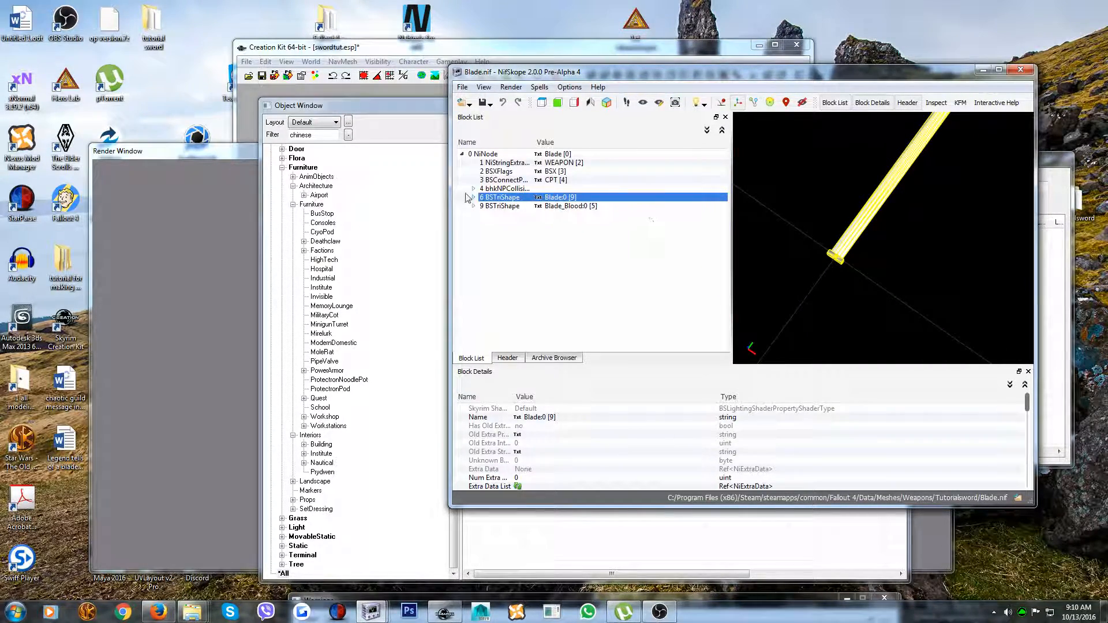
pyautogui.rightClick(486, 198)
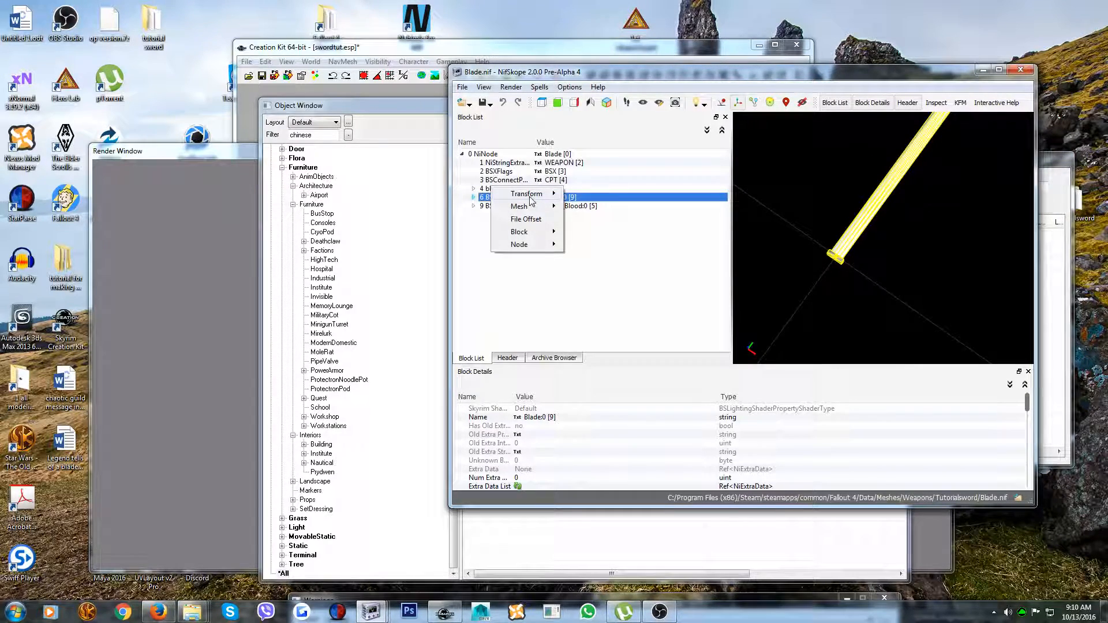
pyautogui.moveTo(531, 196)
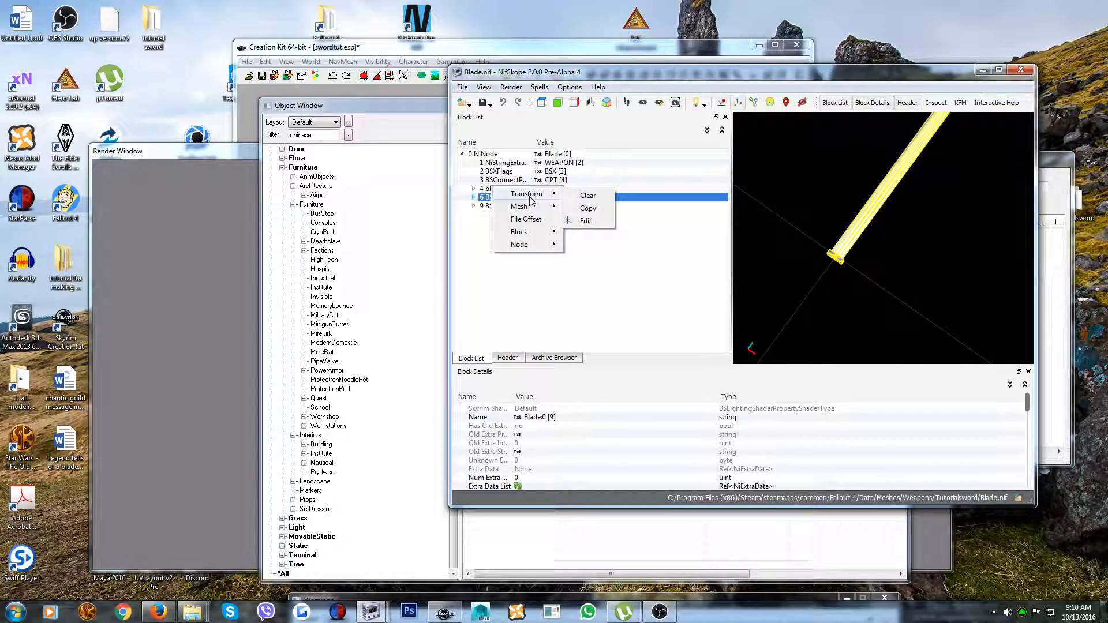
pyautogui.click(585, 220)
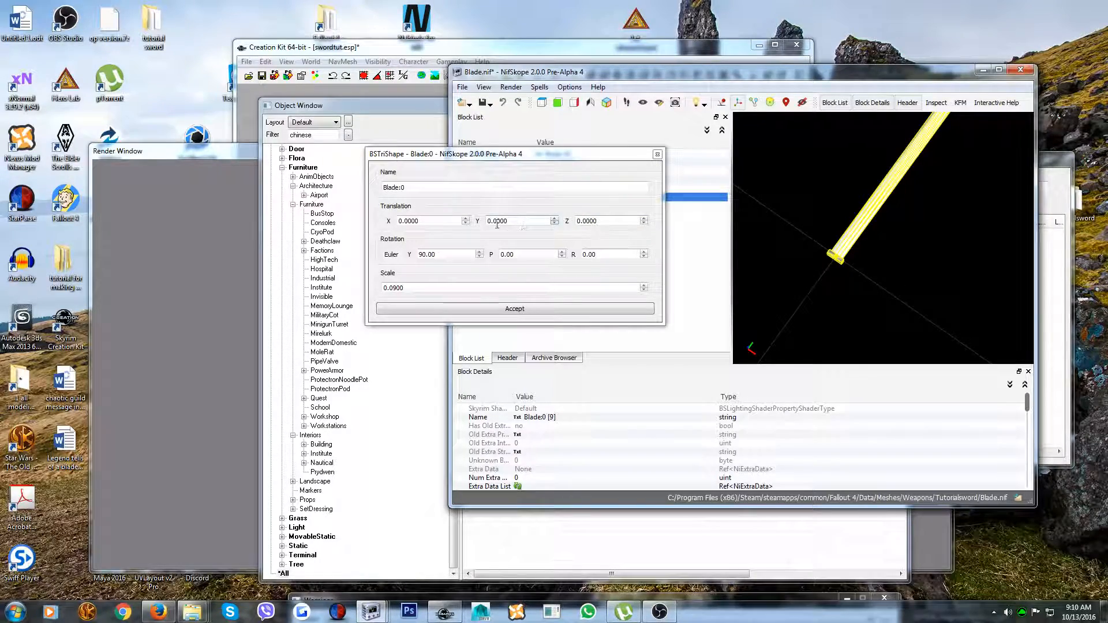
pyautogui.click(554, 224)
pyautogui.click(554, 223)
pyautogui.click(554, 224)
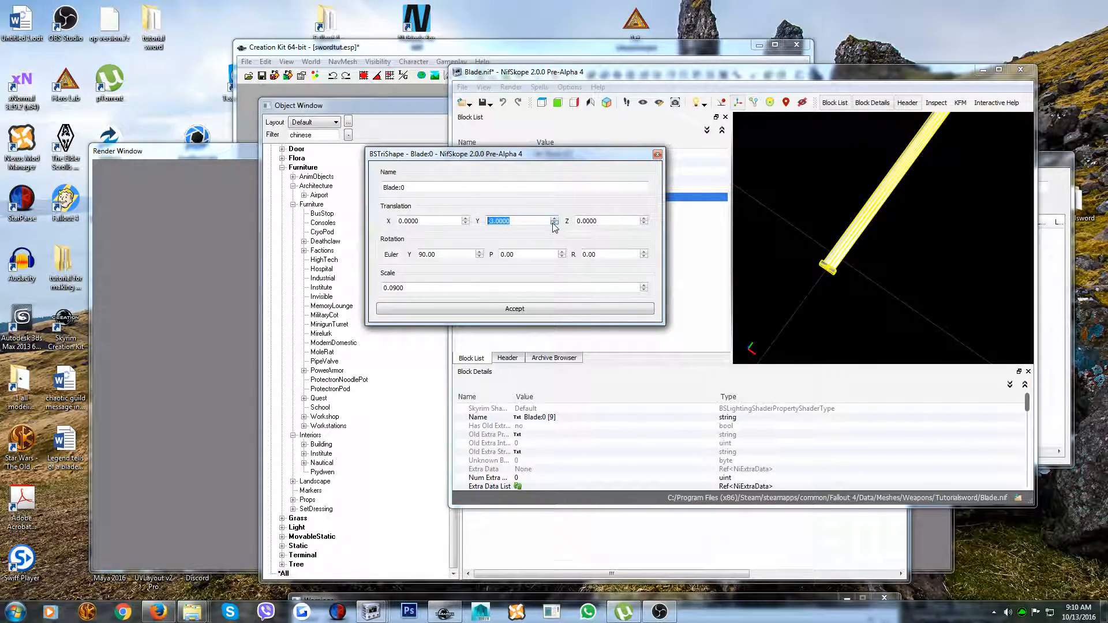
pyautogui.click(515, 309)
# Set the Y translation of the Blade_Blood:0 shape to -3.0000, matching Blade:0, and save Blade.nif
pyautogui.click(565, 207)
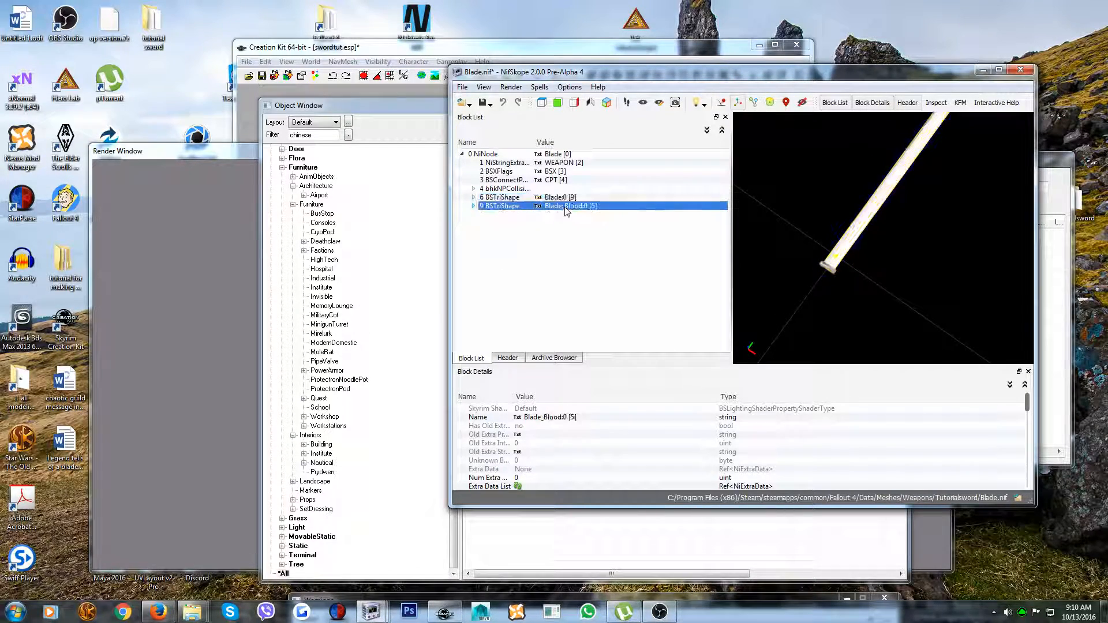
pyautogui.moveTo(528, 247)
pyautogui.moveTo(558, 207)
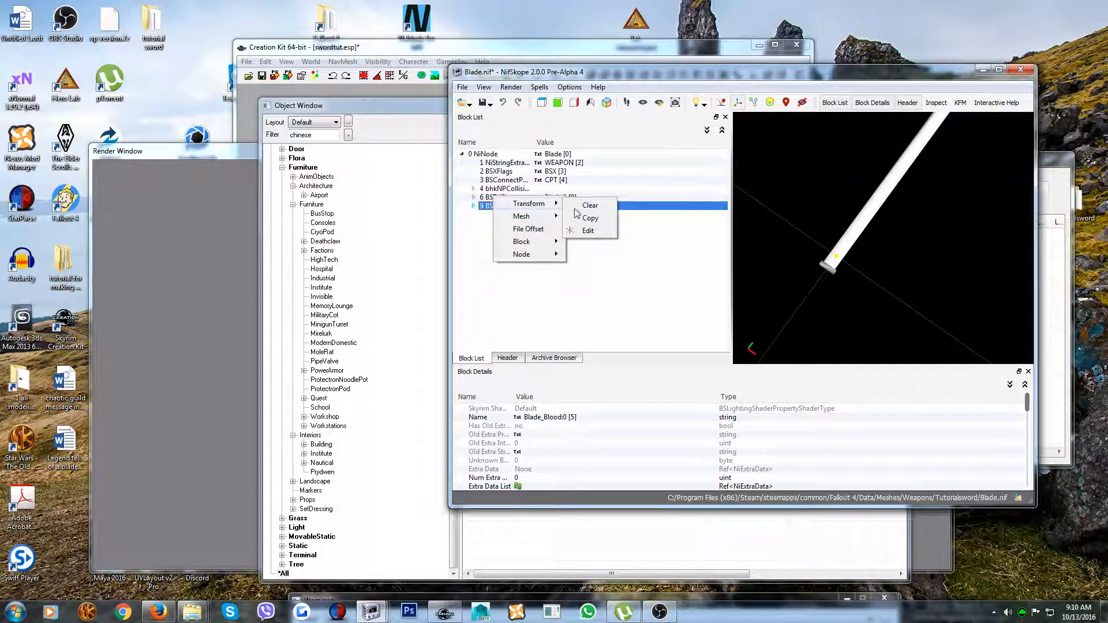
pyautogui.click(596, 231)
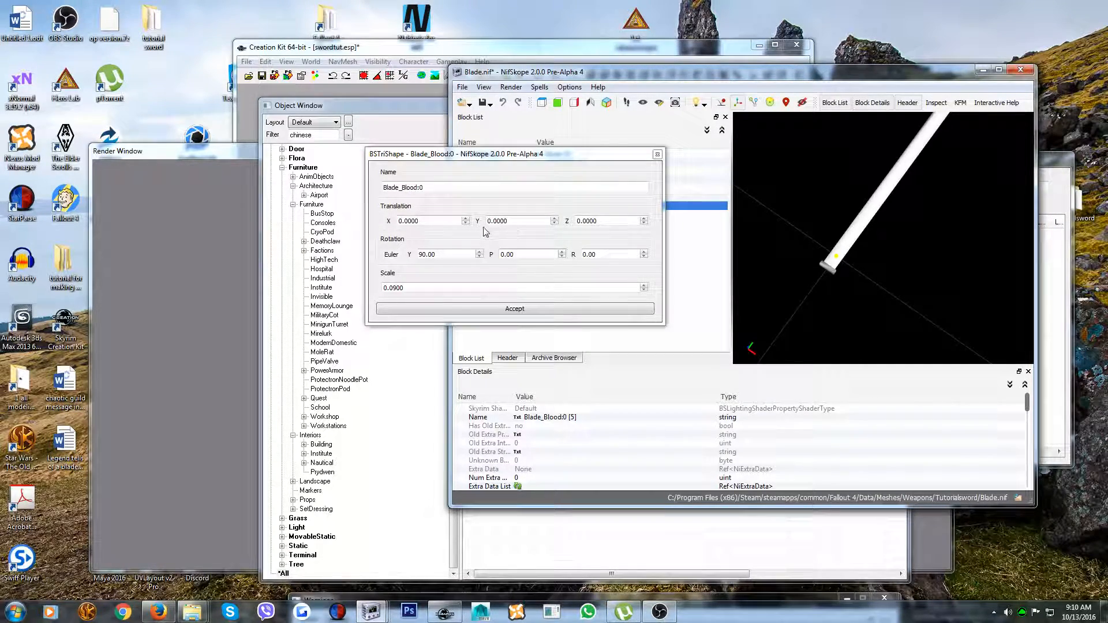
pyautogui.click(554, 223)
pyautogui.click(554, 223)
pyautogui.click(510, 309)
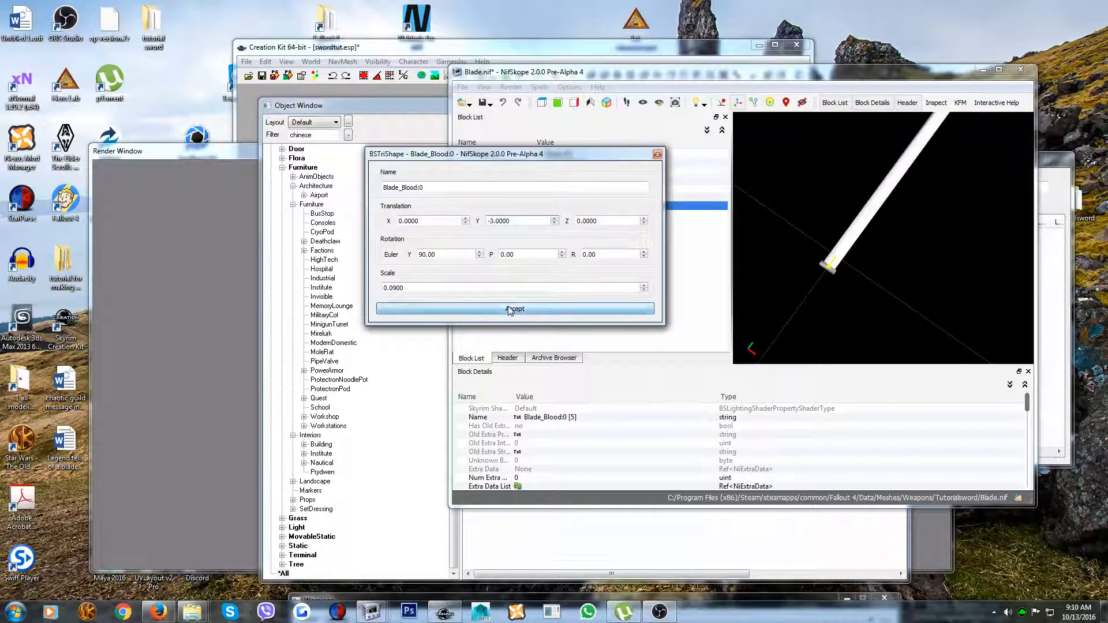
pyautogui.click(462, 88)
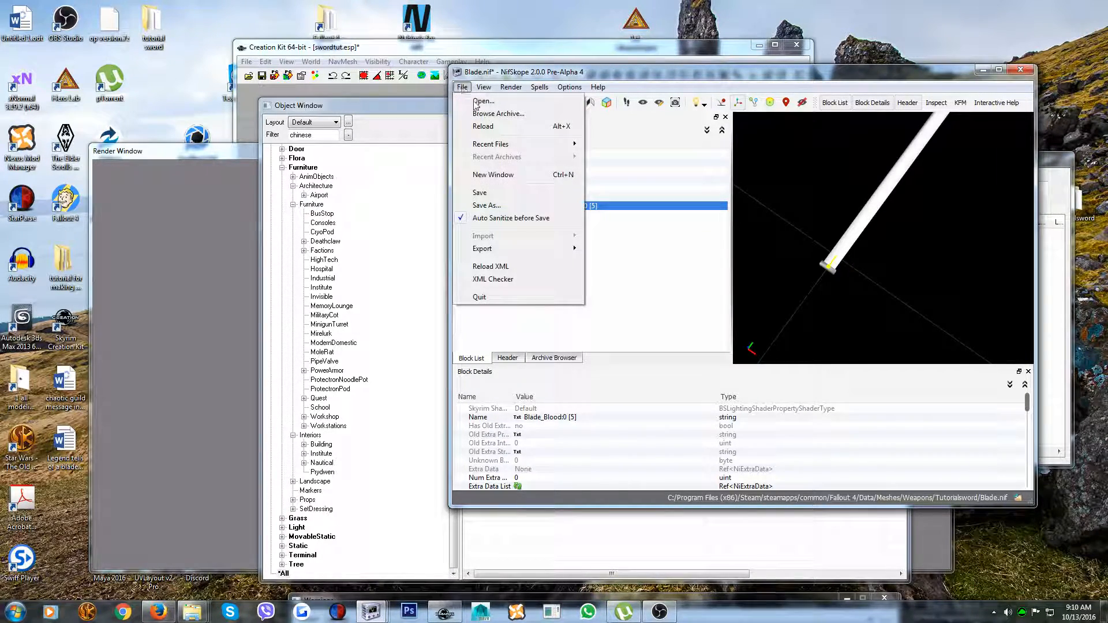
pyautogui.click(480, 195)
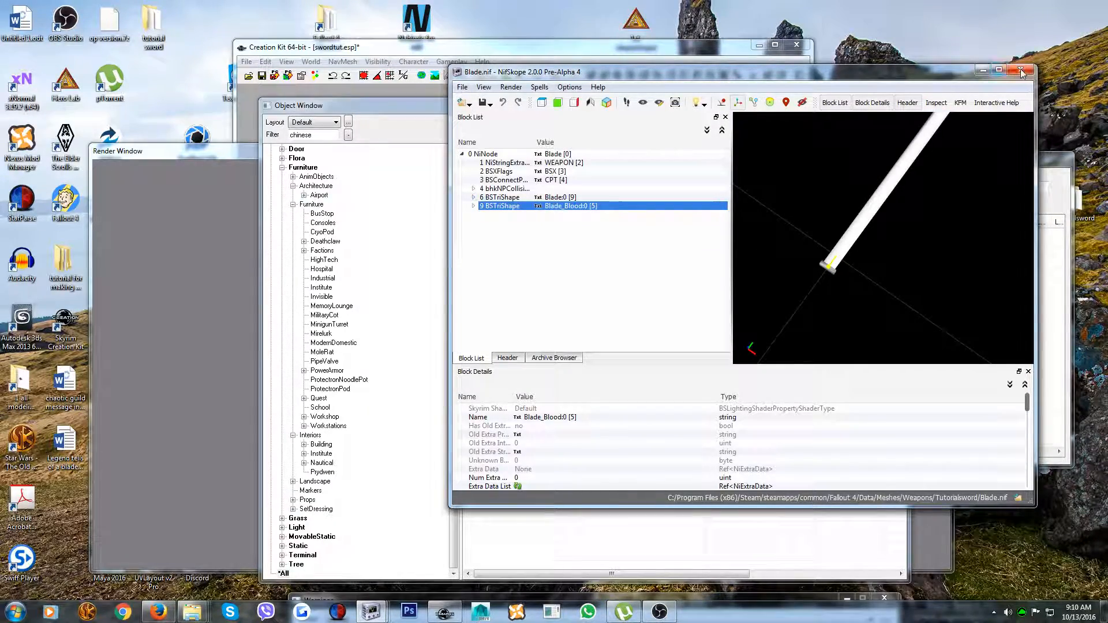
# Switch to the Creation Kit and examine the blade-to-handle gap in the Chinesetutorialsword weapon's model preview
pyautogui.click(983, 70)
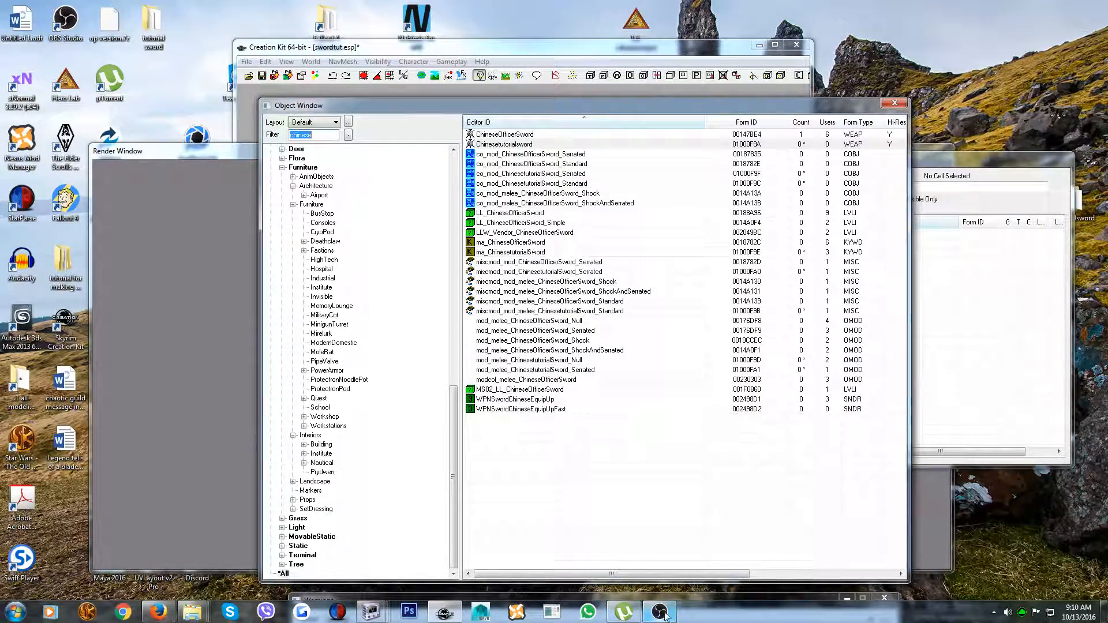
pyautogui.doubleClick(500, 147)
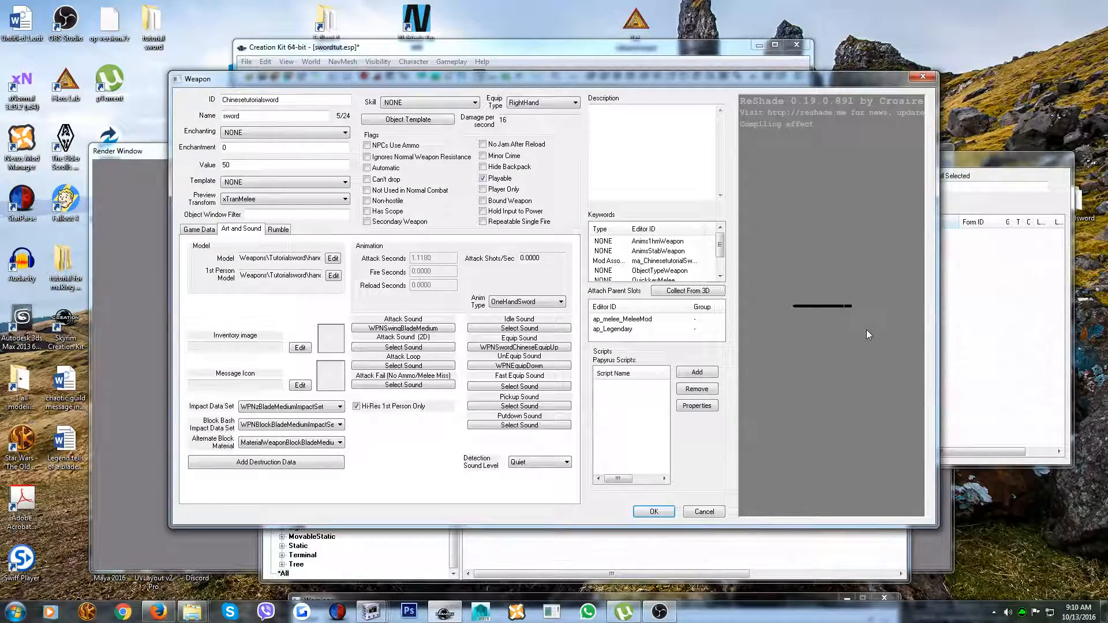
pyautogui.scroll(4, 867, 330)
pyautogui.scroll(-3, 867, 330)
pyautogui.moveTo(868, 330)
pyautogui.mouseDown()
pyautogui.moveTo(809, 330)
pyautogui.moveTo(811, 386)
pyautogui.moveTo(831, 410)
pyautogui.moveTo(860, 335)
pyautogui.mouseUp()
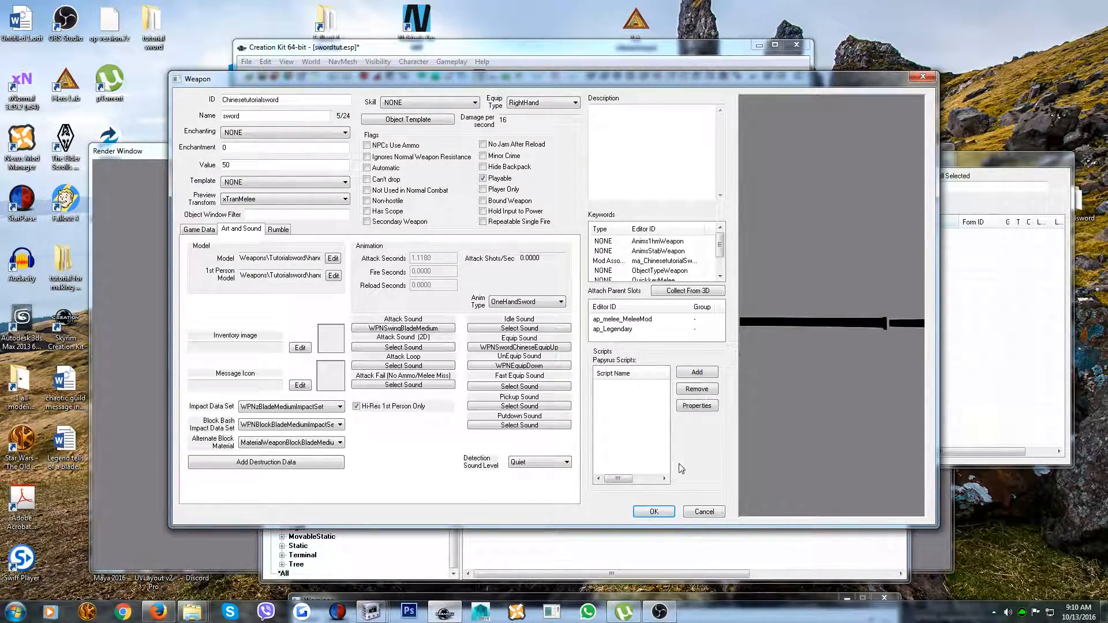
pyautogui.click(653, 512)
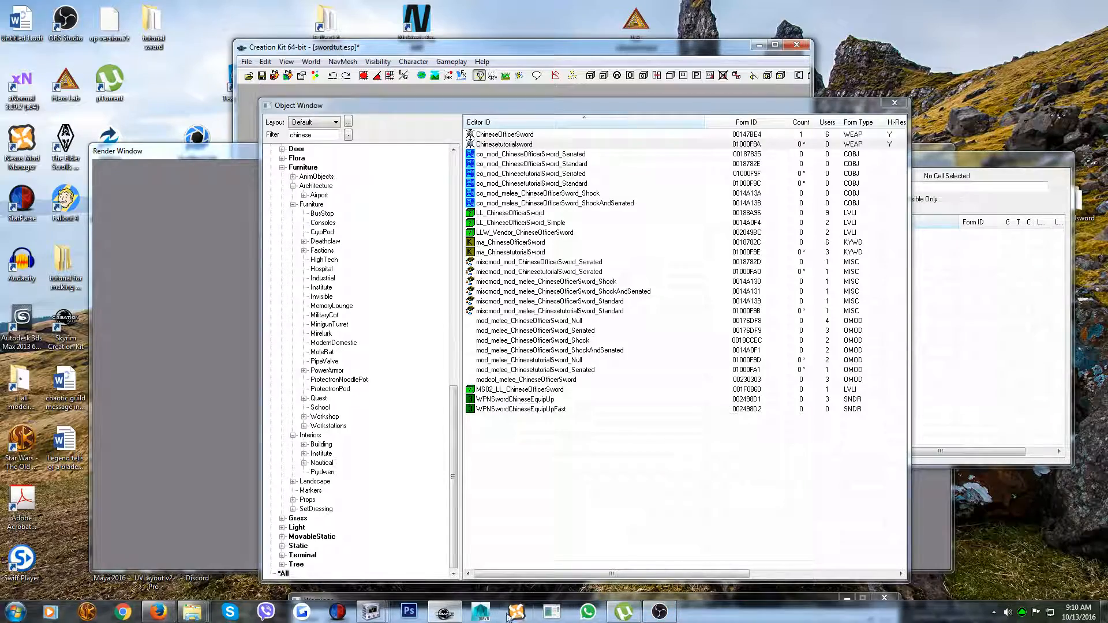
# Switch back to Blade.nif in NifSkope and set the Blade:0 shape's Y translation to -4.0000
pyautogui.moveTo(370, 612)
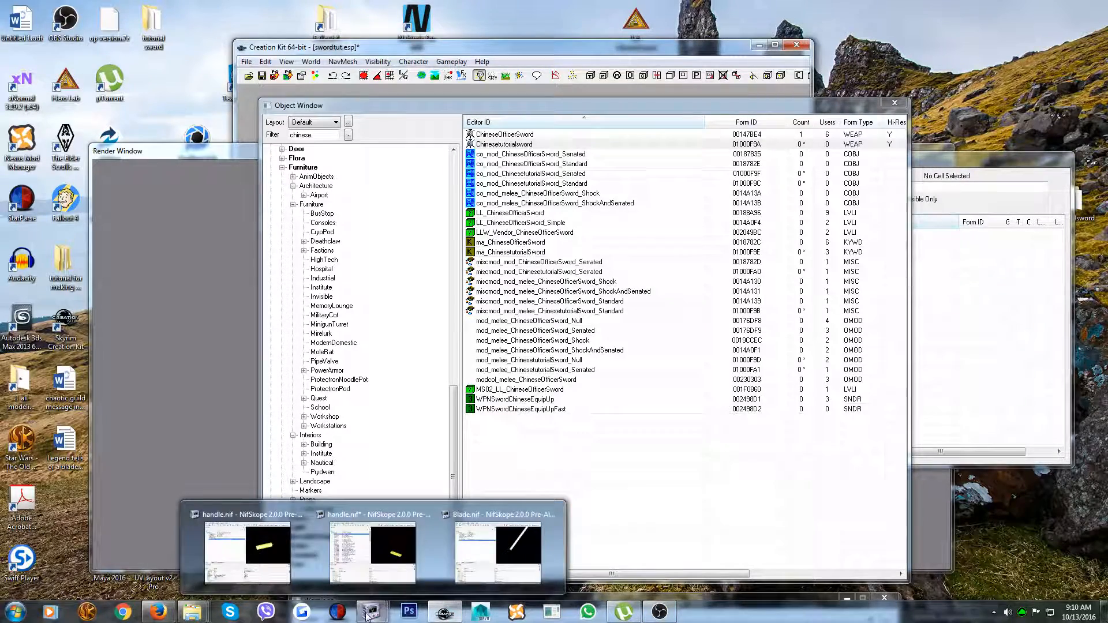
pyautogui.click(495, 550)
pyautogui.rightClick(848, 246)
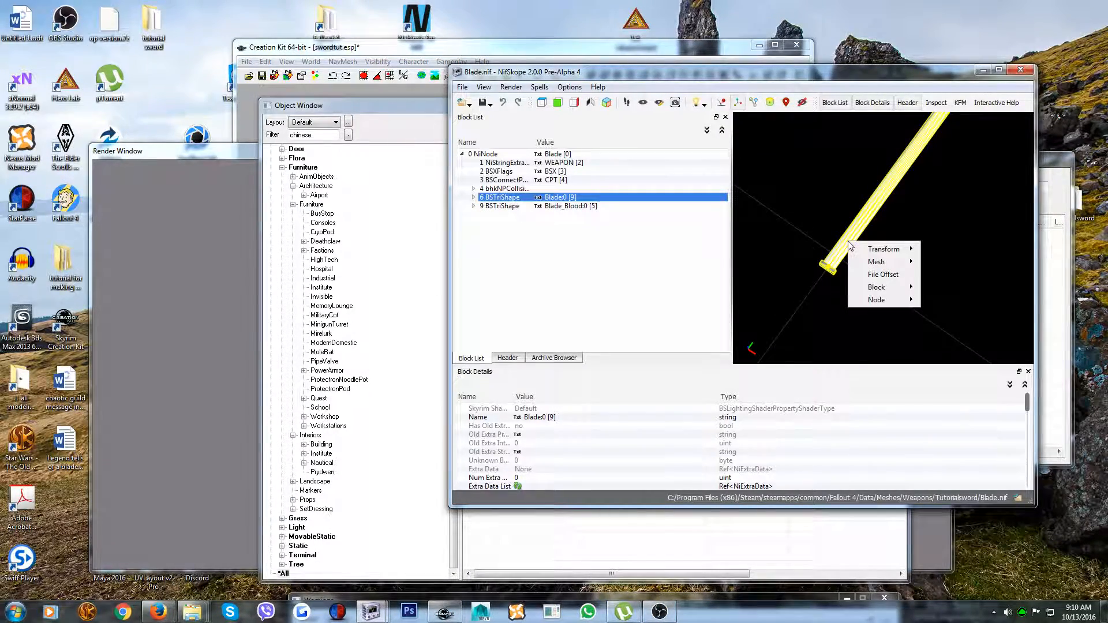
pyautogui.moveTo(884, 249)
pyautogui.click(941, 276)
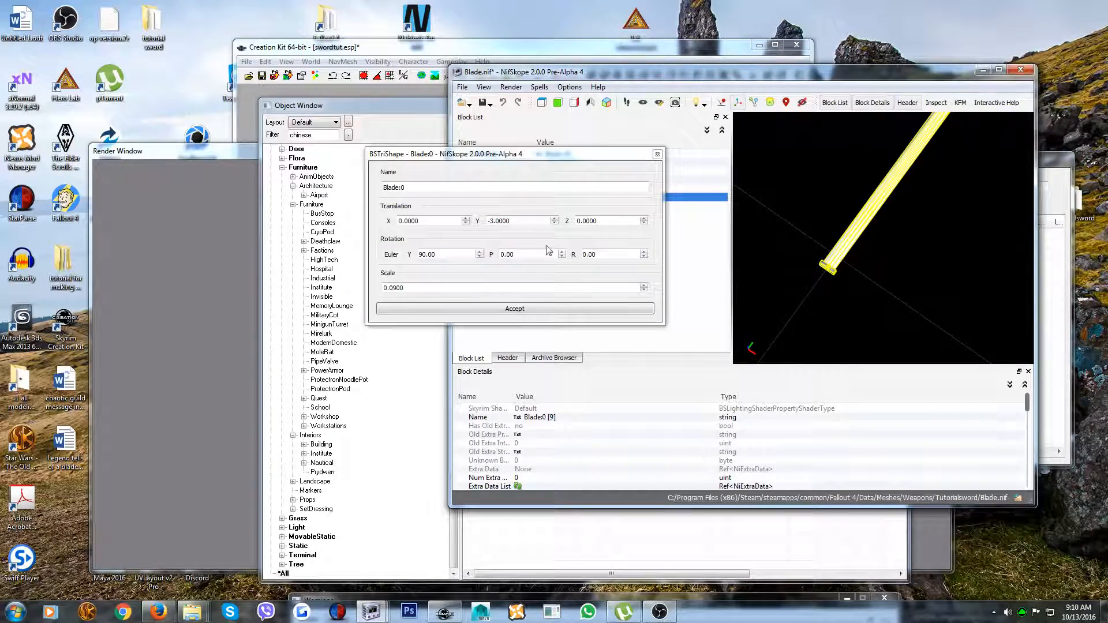
pyautogui.click(555, 224)
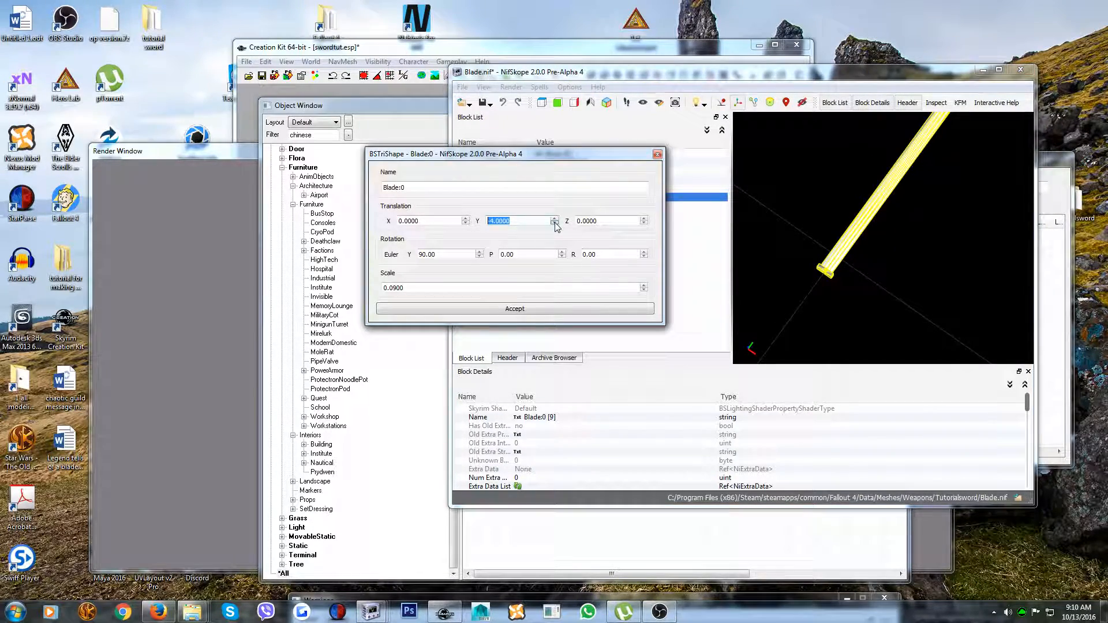
pyautogui.click(516, 309)
# Edit the transform of the Blade_Blood:0 shape, setting its Y translation to -4.0000
pyautogui.click(492, 206)
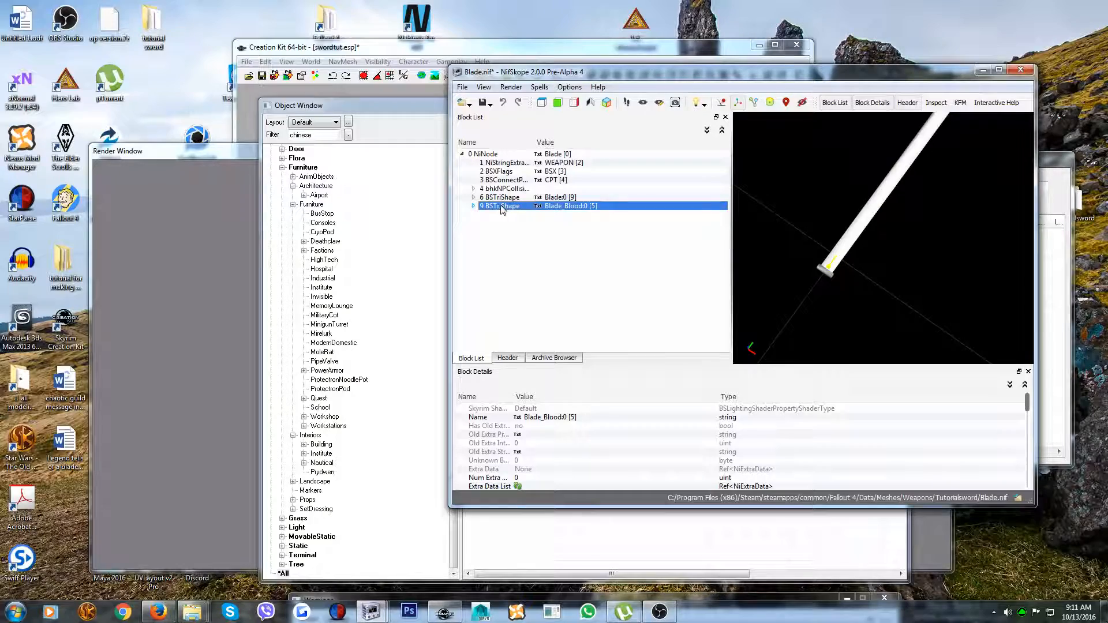
pyautogui.rightClick(501, 206)
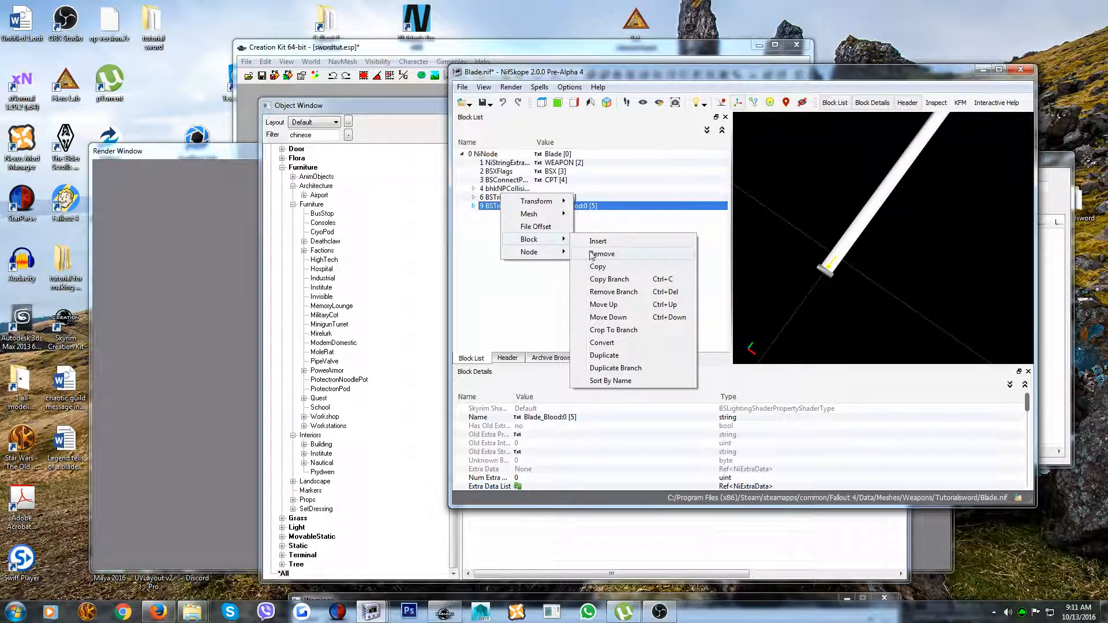
pyautogui.moveTo(548, 204)
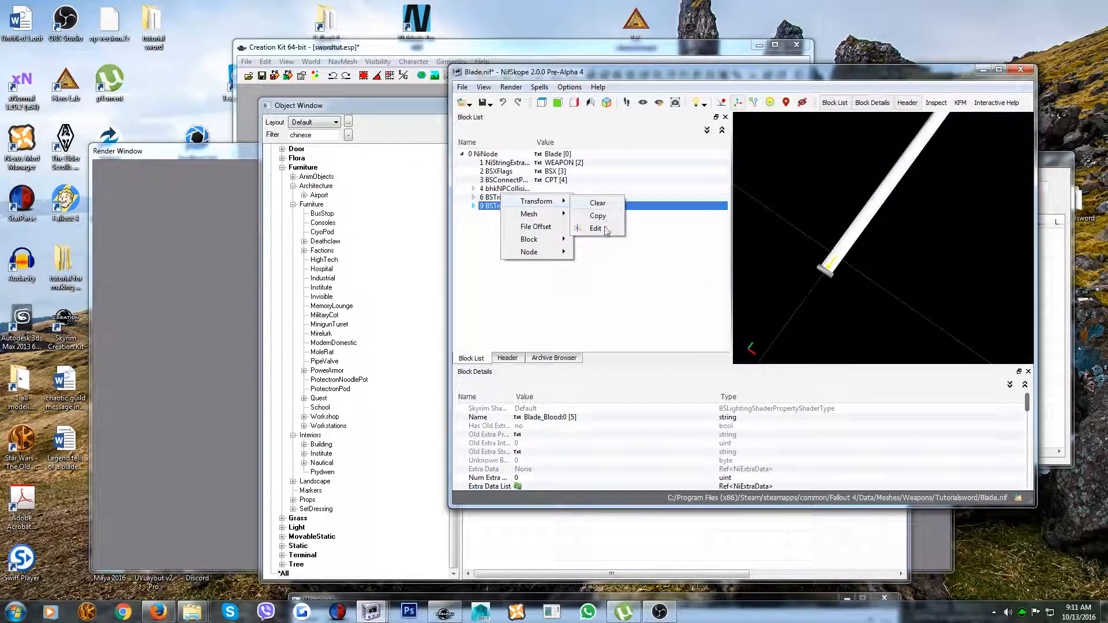
pyautogui.click(595, 228)
pyautogui.click(554, 223)
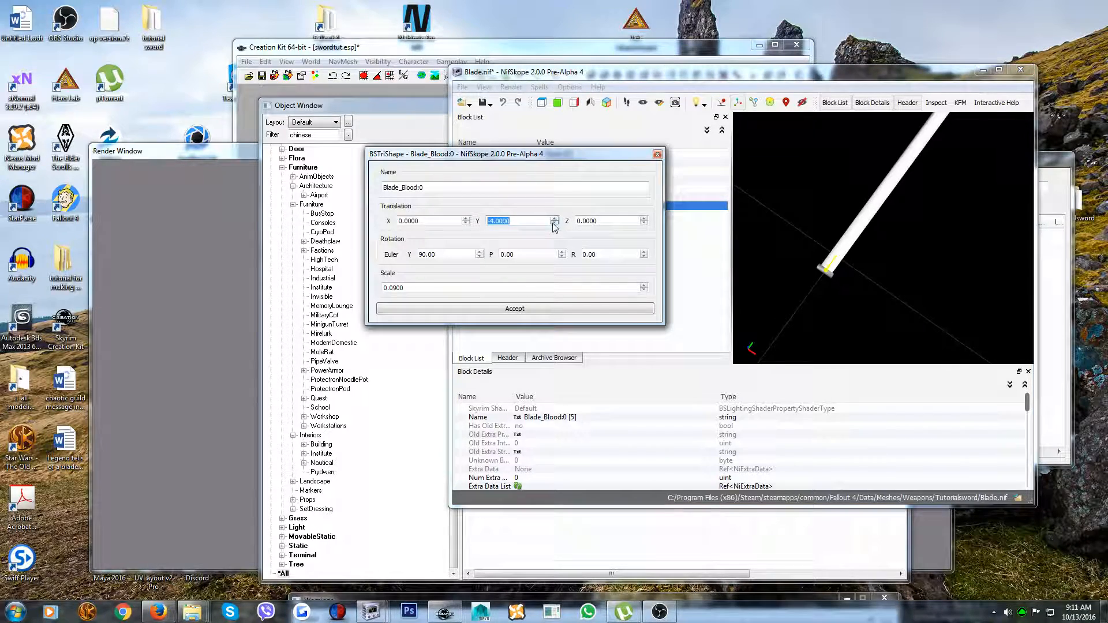
pyautogui.click(506, 310)
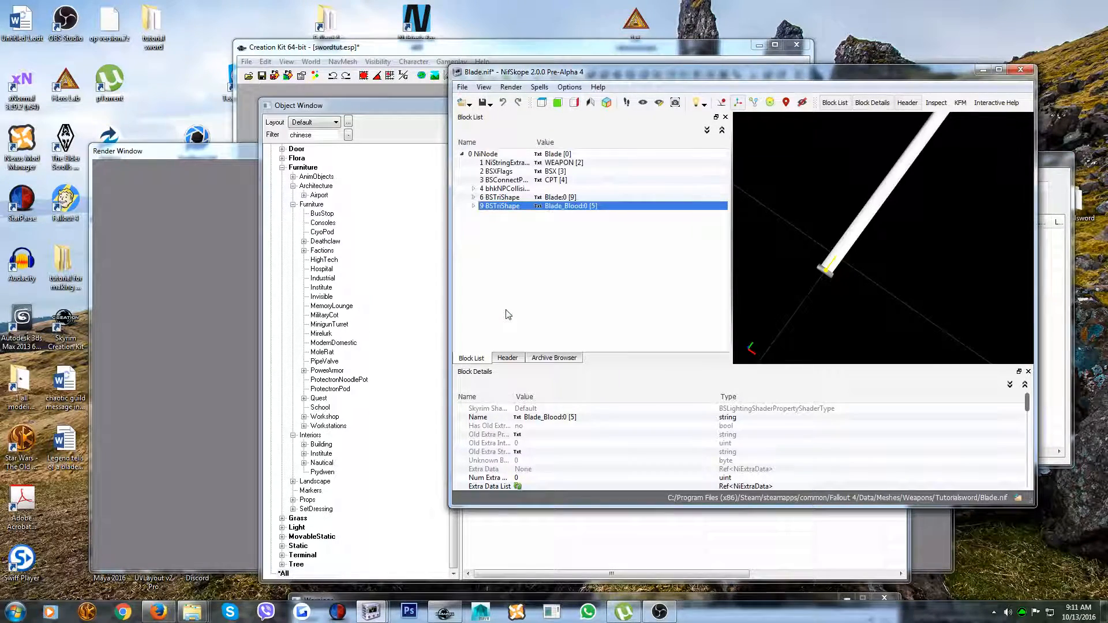
# Return to the Creation Kit, reopen the Chinesetutorialsword weapon and check the spacing between blade and handle up close in its preview
pyautogui.click(982, 70)
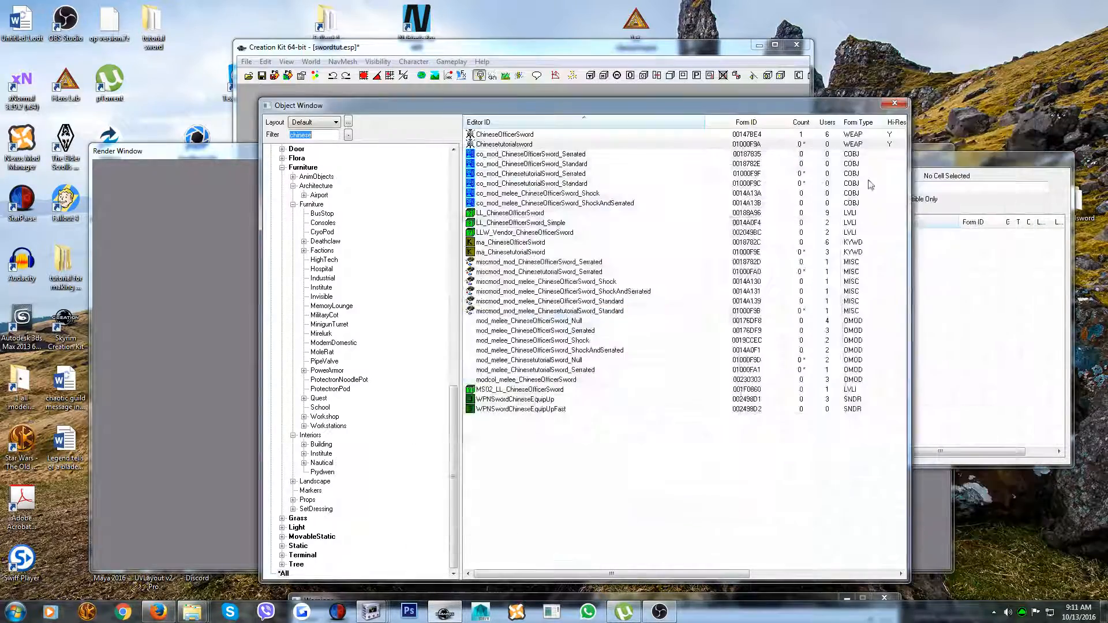
pyautogui.click(523, 144)
pyautogui.press('Delete')
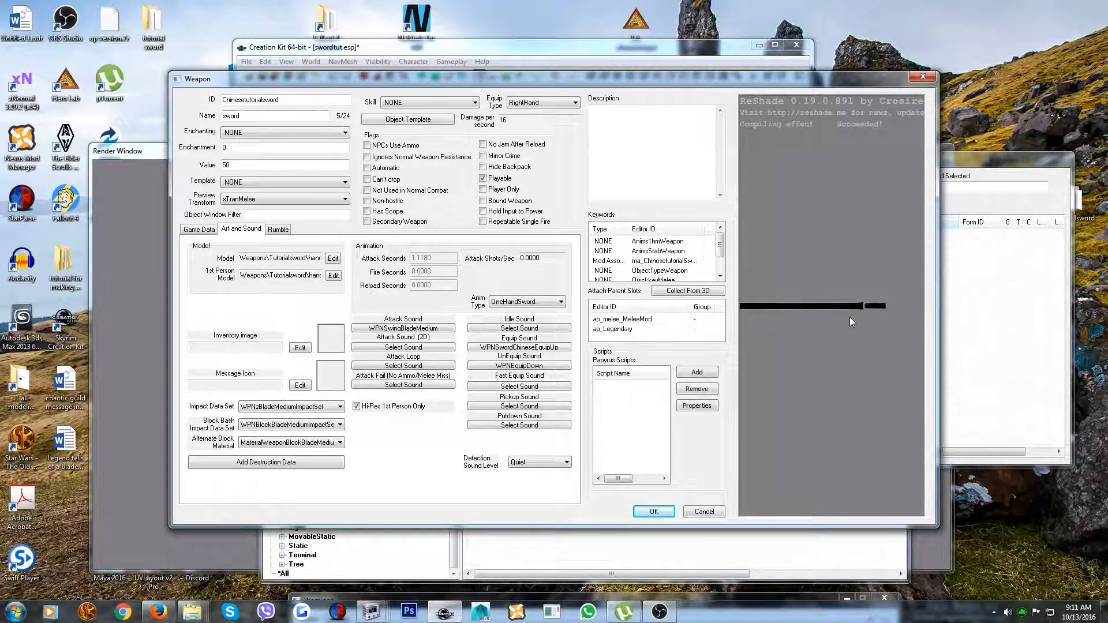
pyautogui.scroll(-2, 865, 324)
pyautogui.moveTo(866, 324); pyautogui.dragTo(830, 324, button='middle')
pyautogui.moveTo(830, 324); pyautogui.dragTo(853, 368)
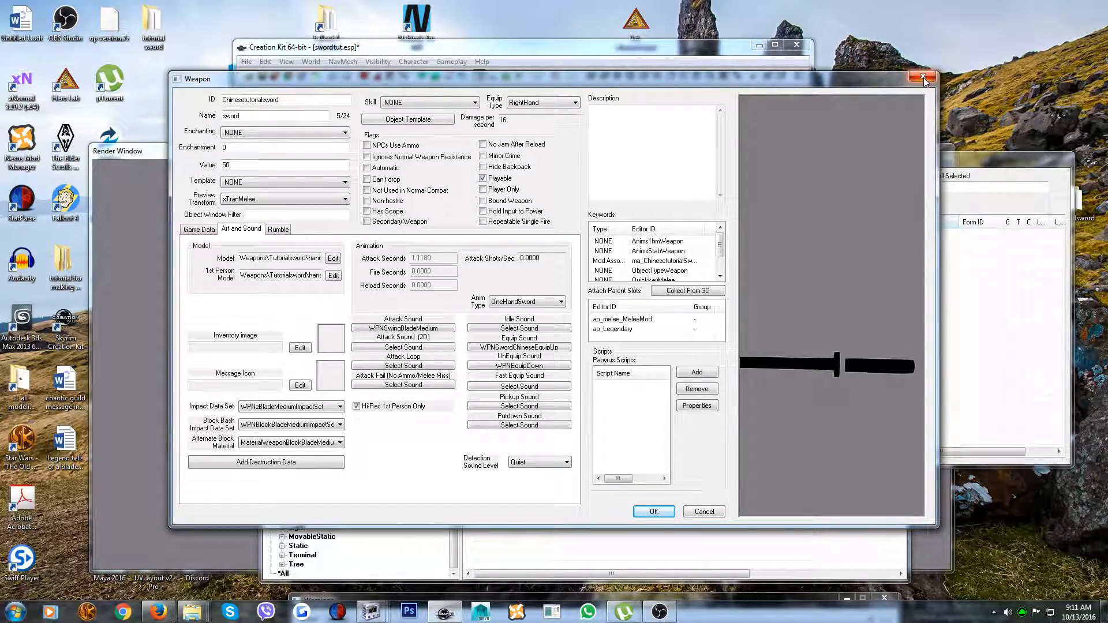
pyautogui.click(649, 513)
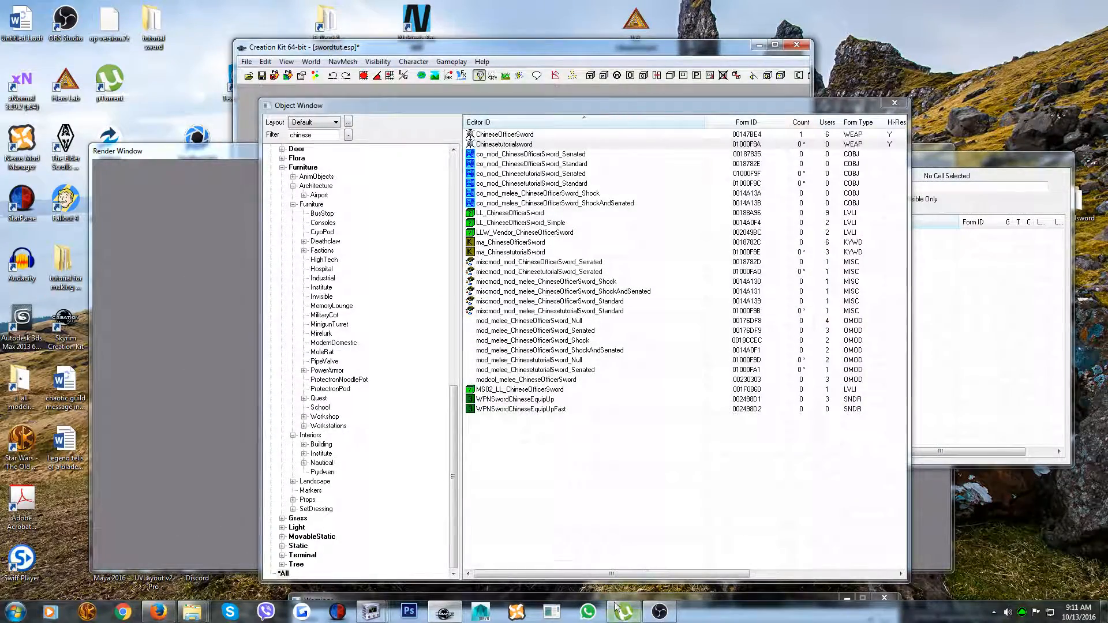
# Switch to Blade.nif in NifSkope and set the Blade:0 shape's Y translation to -6.0000
pyautogui.click(445, 612)
pyautogui.click(445, 612)
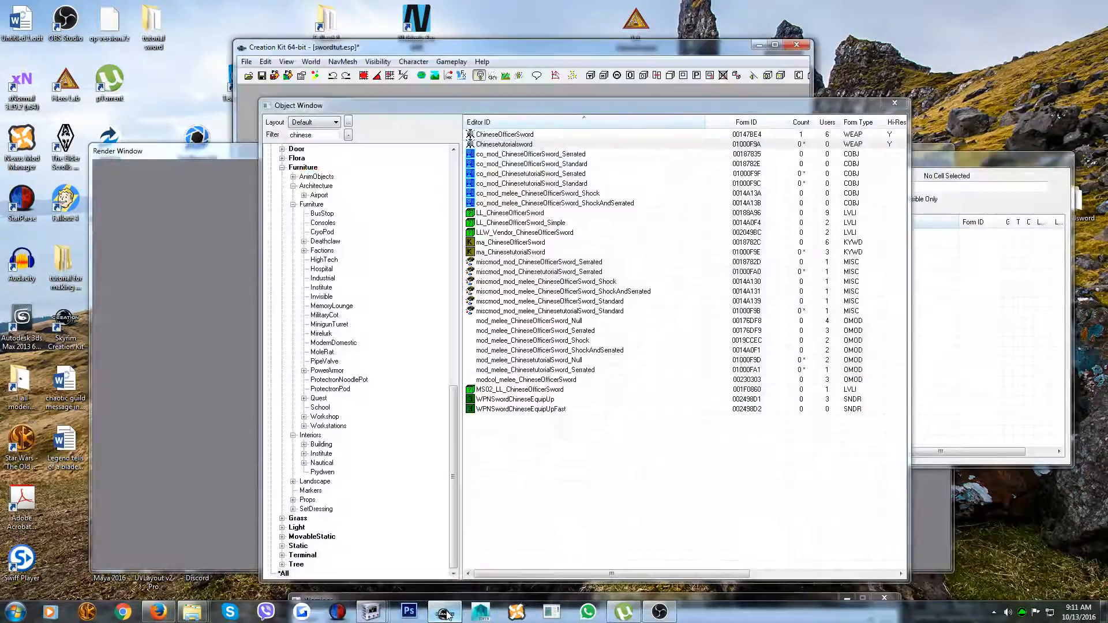
pyautogui.click(371, 612)
pyautogui.click(537, 548)
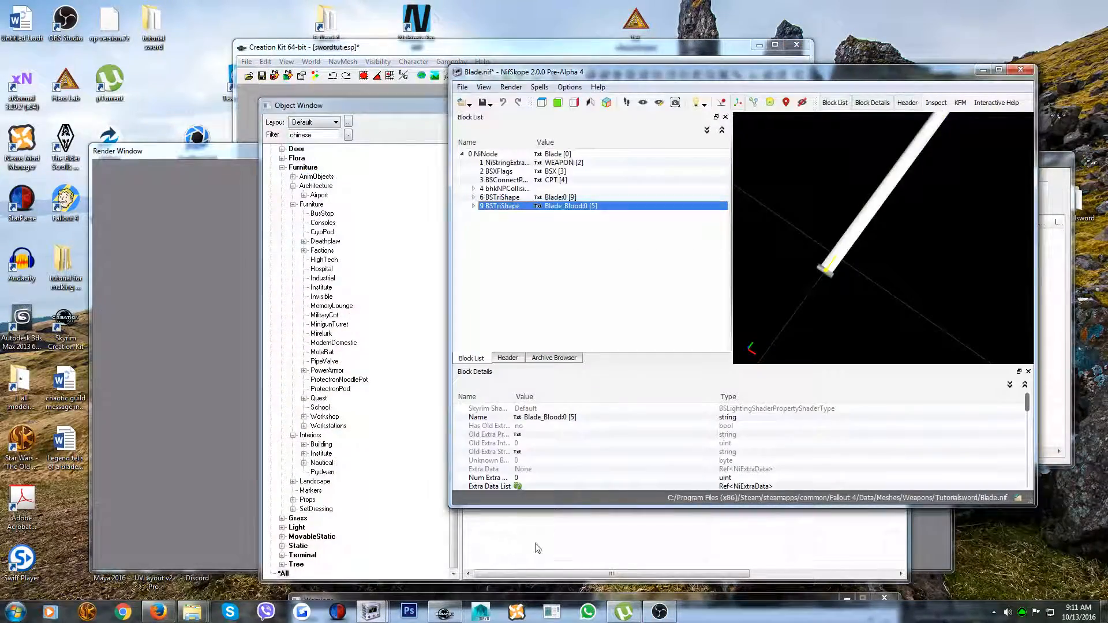
pyautogui.click(499, 197)
pyautogui.rightClick(498, 200)
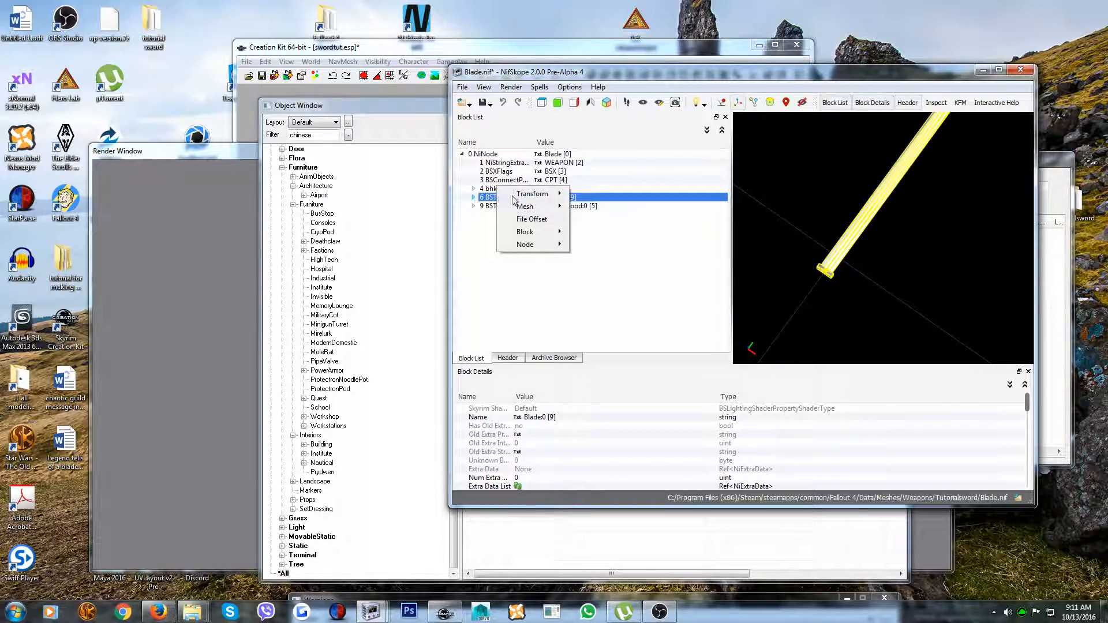
pyautogui.moveTo(549, 200)
pyautogui.click(593, 223)
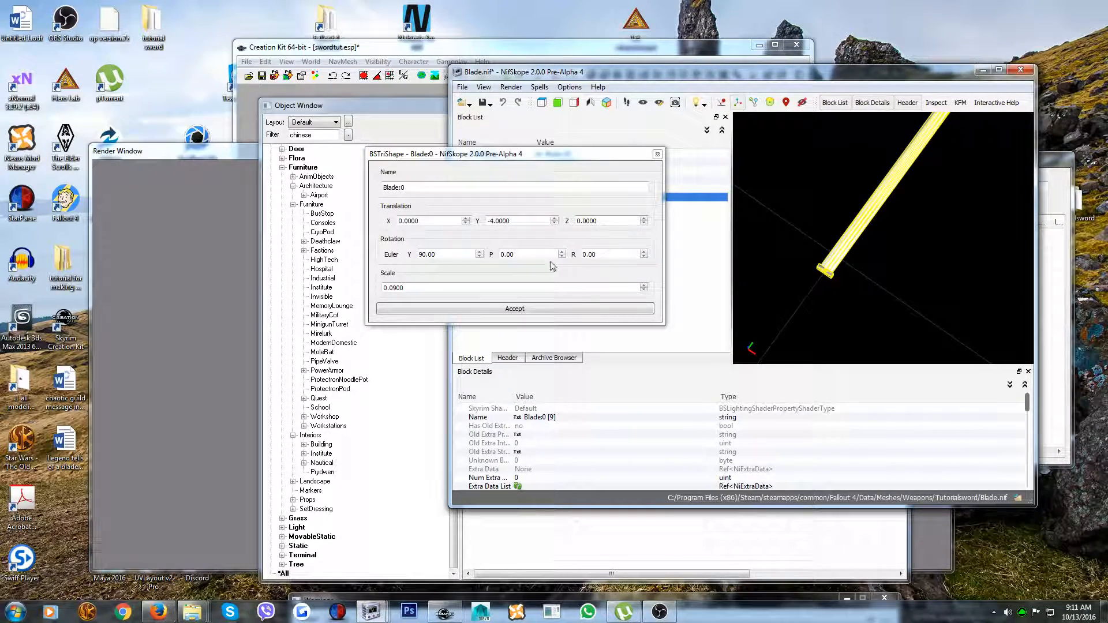
pyautogui.click(554, 223)
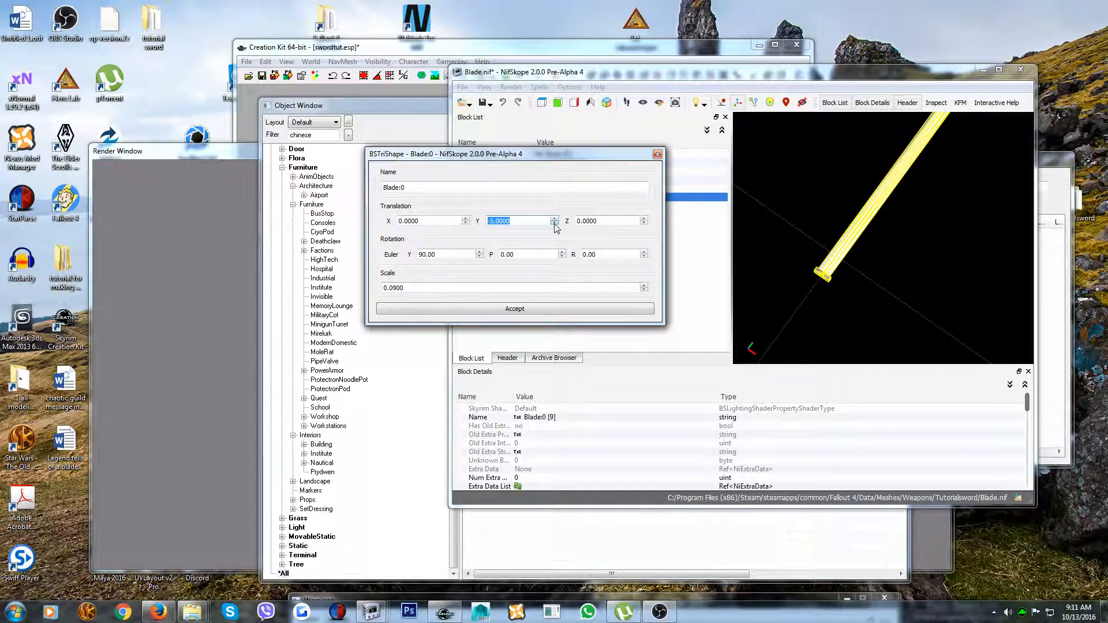
pyautogui.click(504, 308)
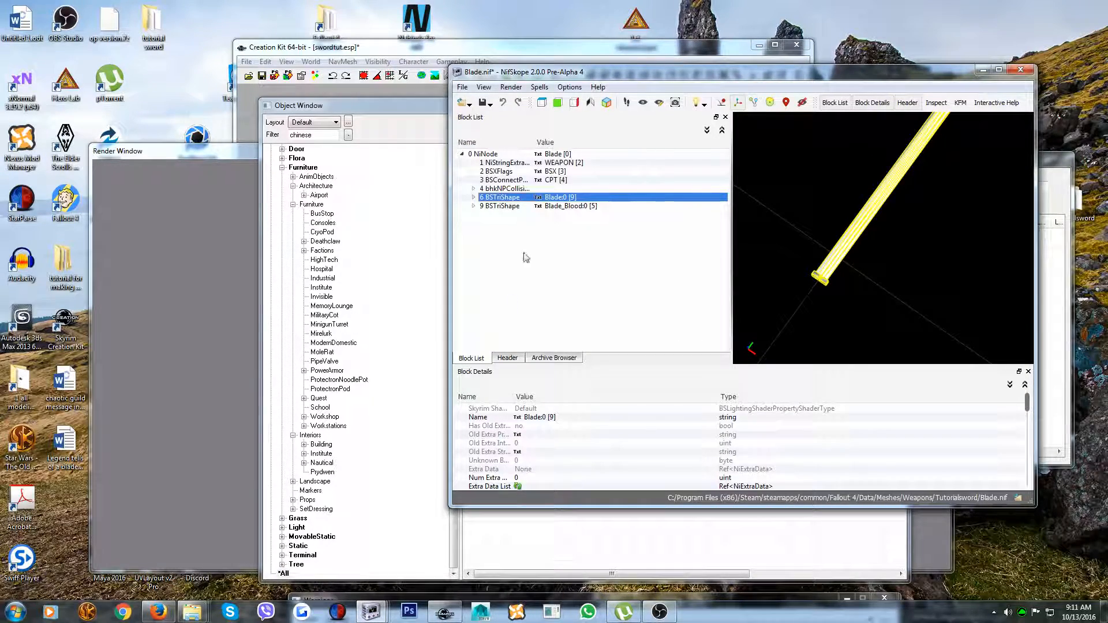
# Edit the transform of the Blade_Blood:0 shape, setting its Y translation to -6.0000
pyautogui.rightClick(500, 206)
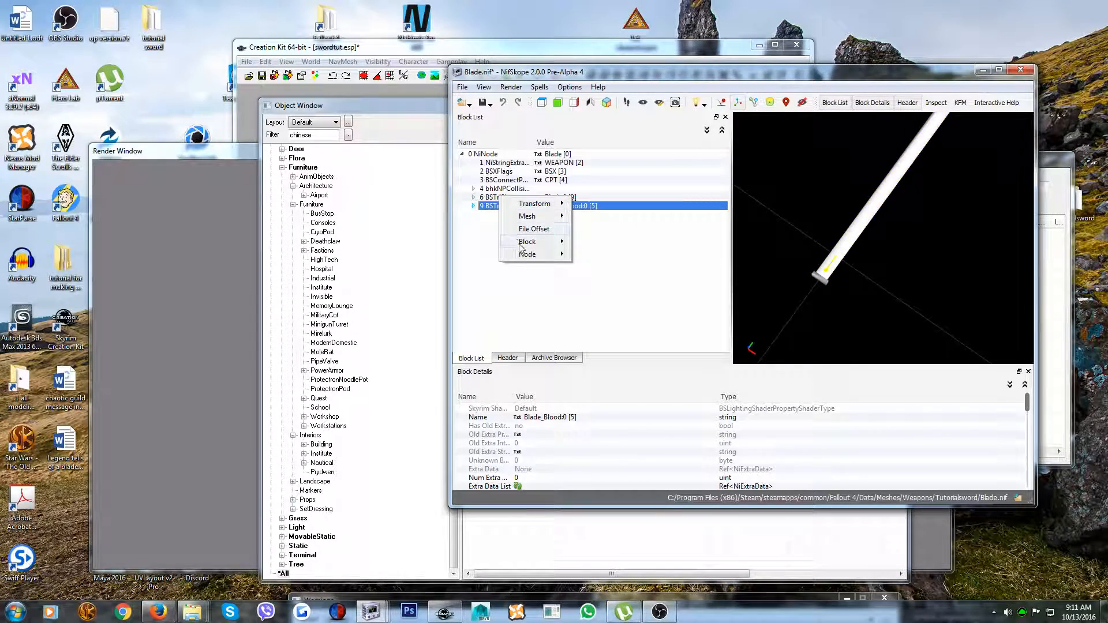
pyautogui.moveTo(531, 205)
pyautogui.click(600, 229)
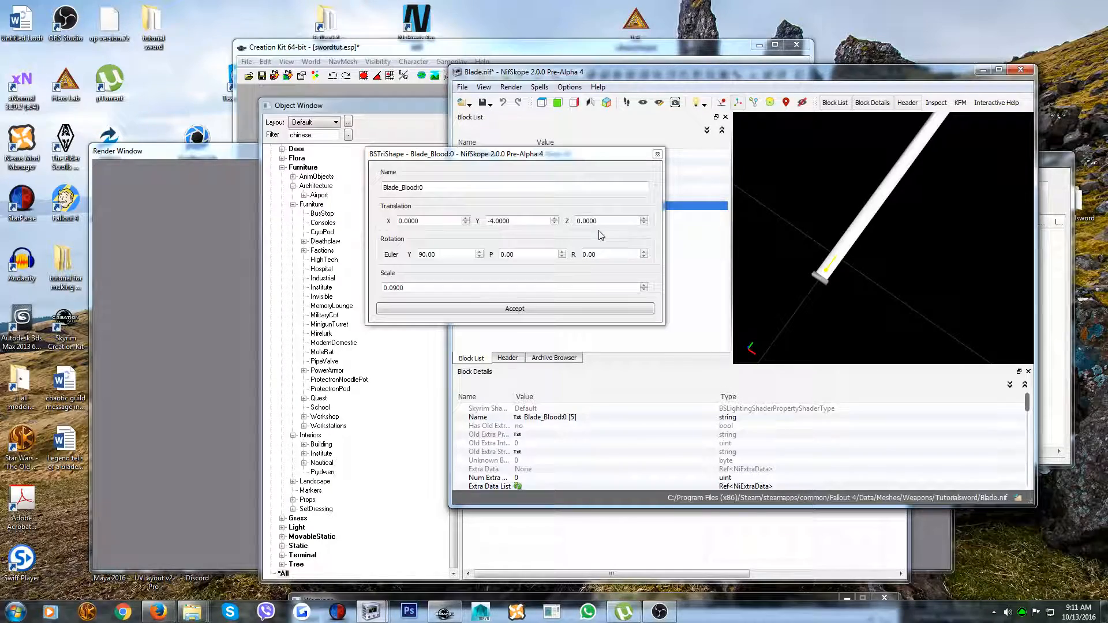
pyautogui.click(554, 223)
pyautogui.click(554, 224)
pyautogui.click(525, 308)
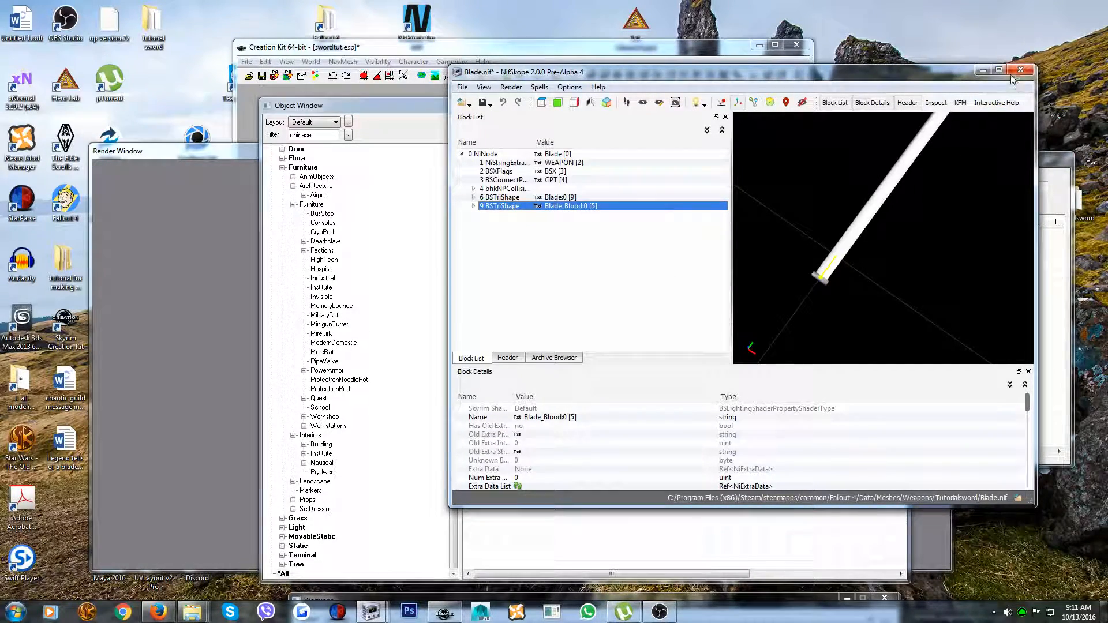
# Edit the transform of the Blade:0 shape in Blade.nif, setting its Y translation to -4.0000
pyautogui.click(983, 70)
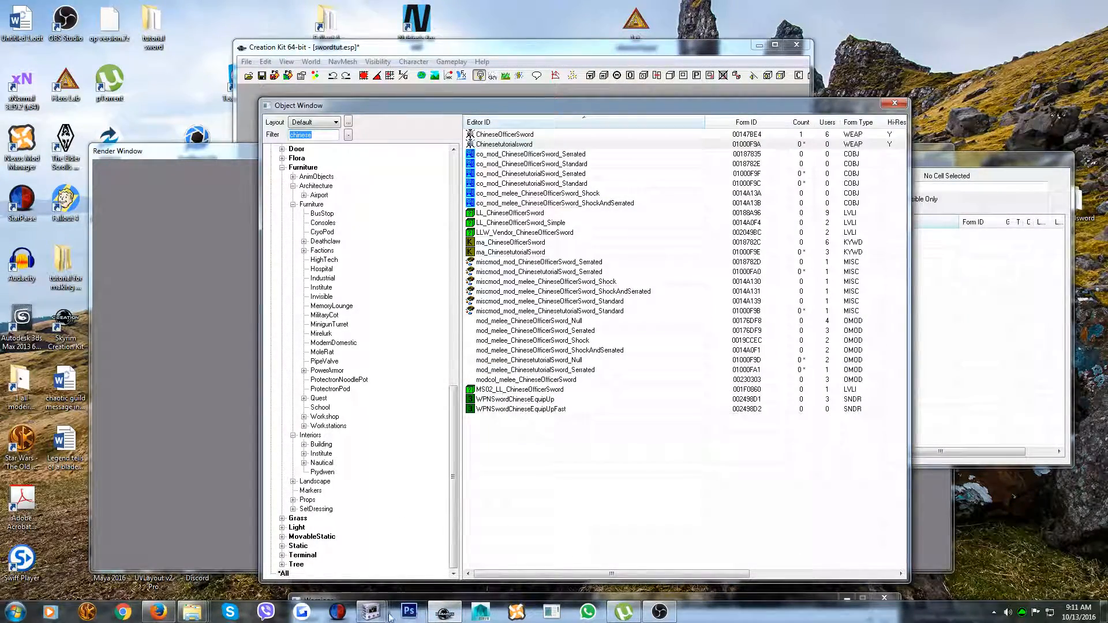
pyautogui.click(367, 615)
pyautogui.click(498, 551)
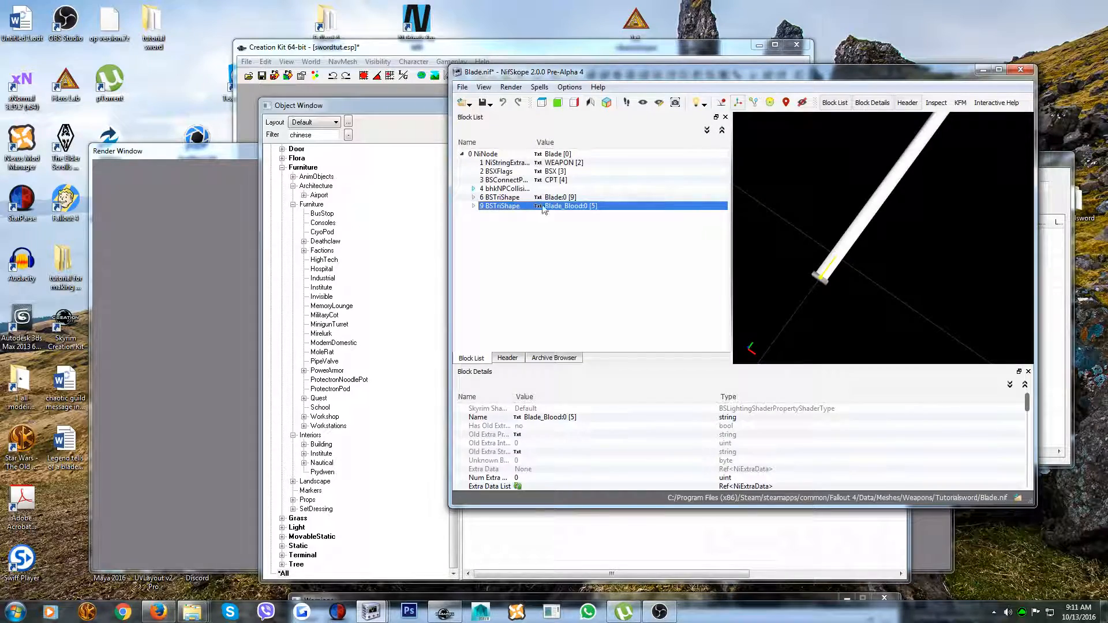
pyautogui.click(502, 197)
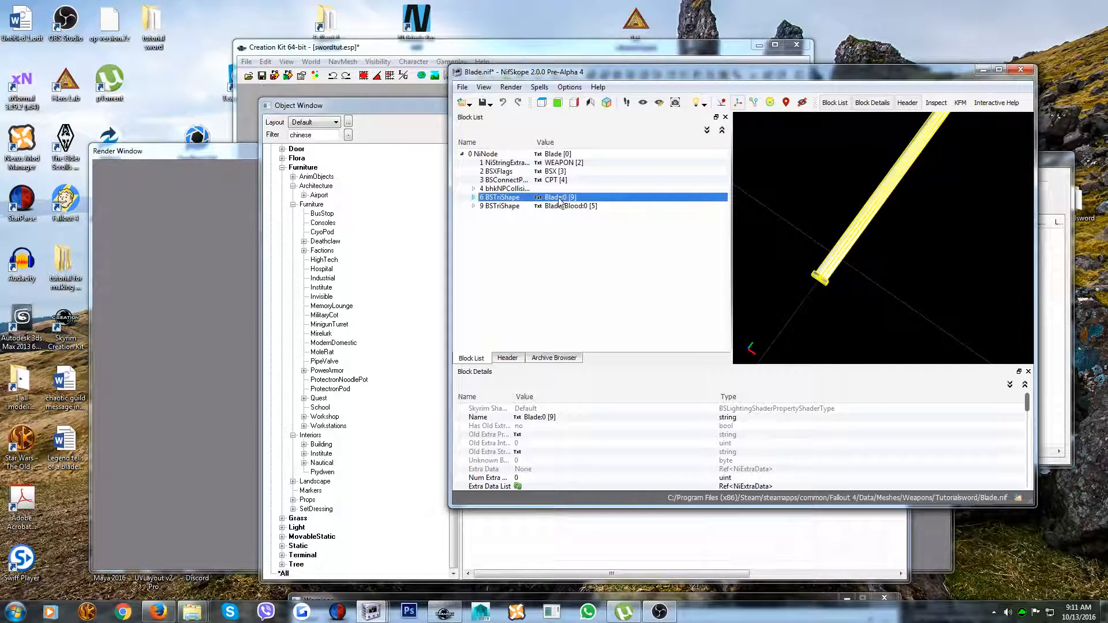
pyautogui.rightClick(510, 200)
pyautogui.moveTo(563, 196)
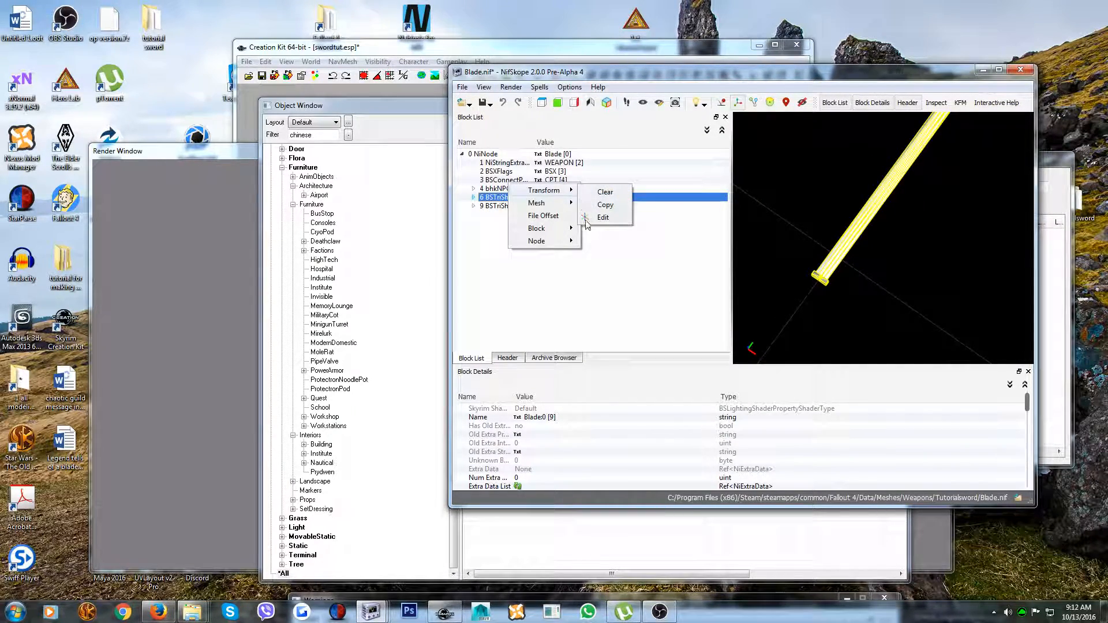
pyautogui.click(591, 222)
pyautogui.click(555, 218)
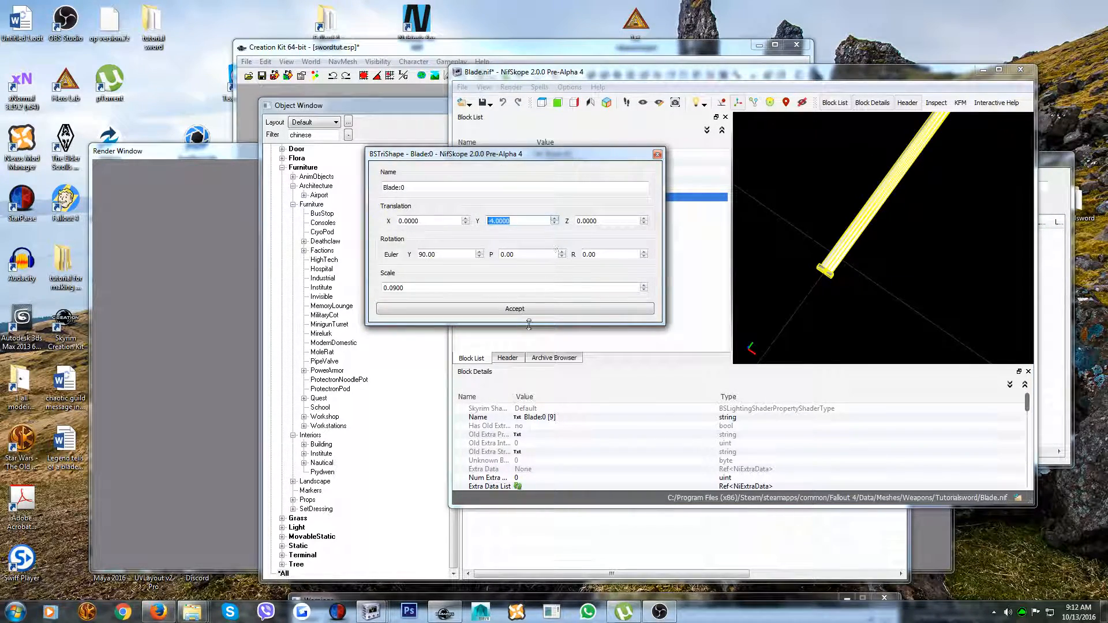
pyautogui.click(515, 309)
# Set the Blade_Blood:0 shape's Y translation back to -4.0000 and save Blade.nif
pyautogui.click(563, 206)
pyautogui.rightClick(561, 203)
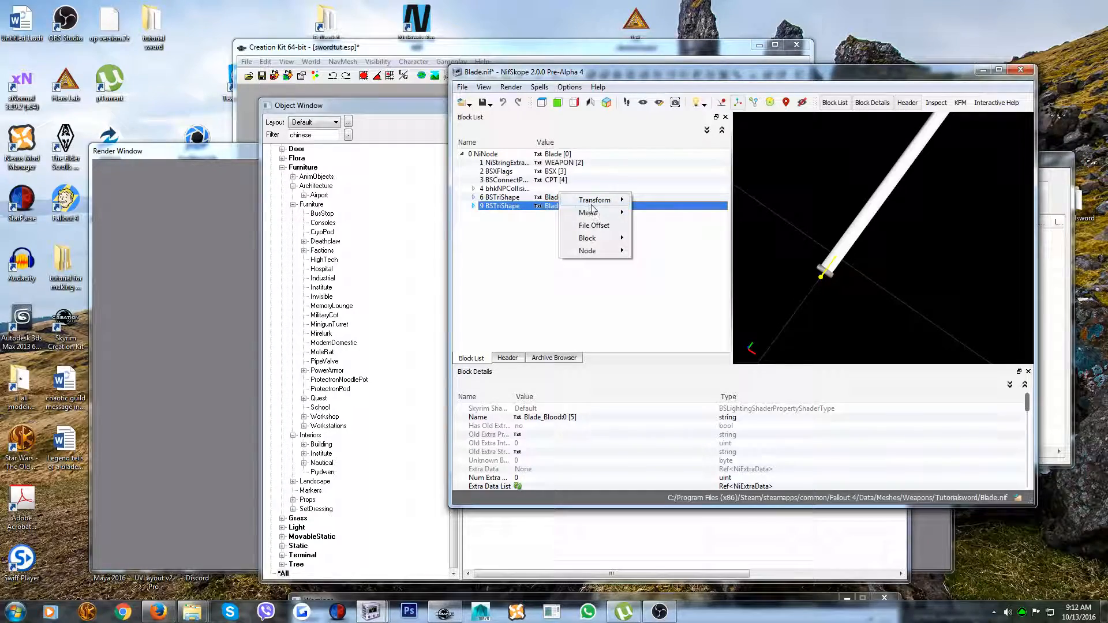
pyautogui.moveTo(597, 205)
pyautogui.click(652, 227)
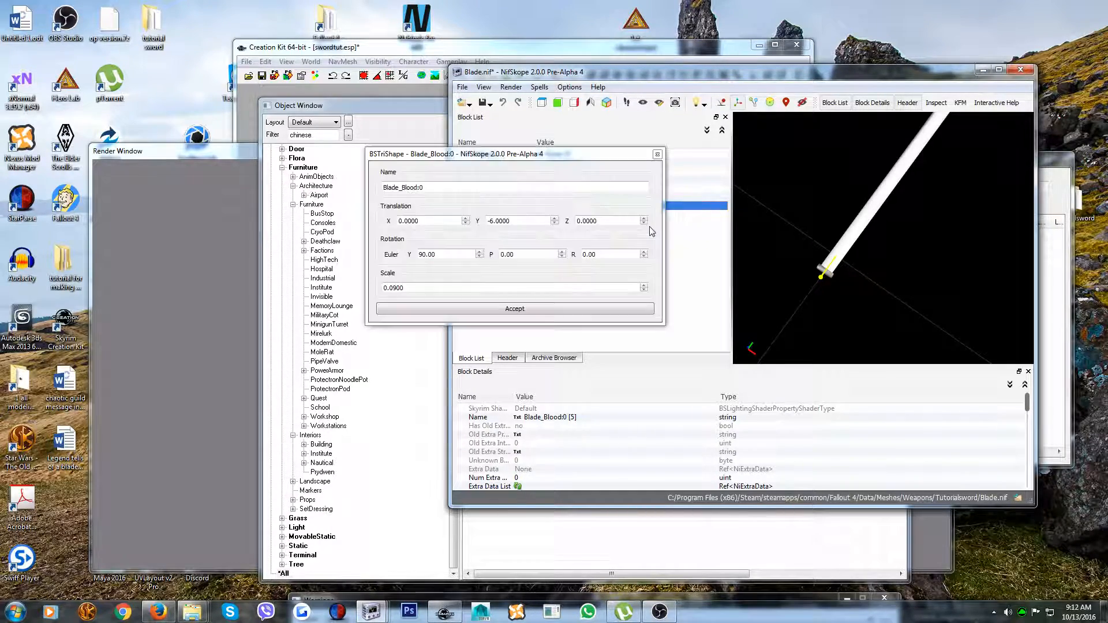
pyautogui.click(554, 219)
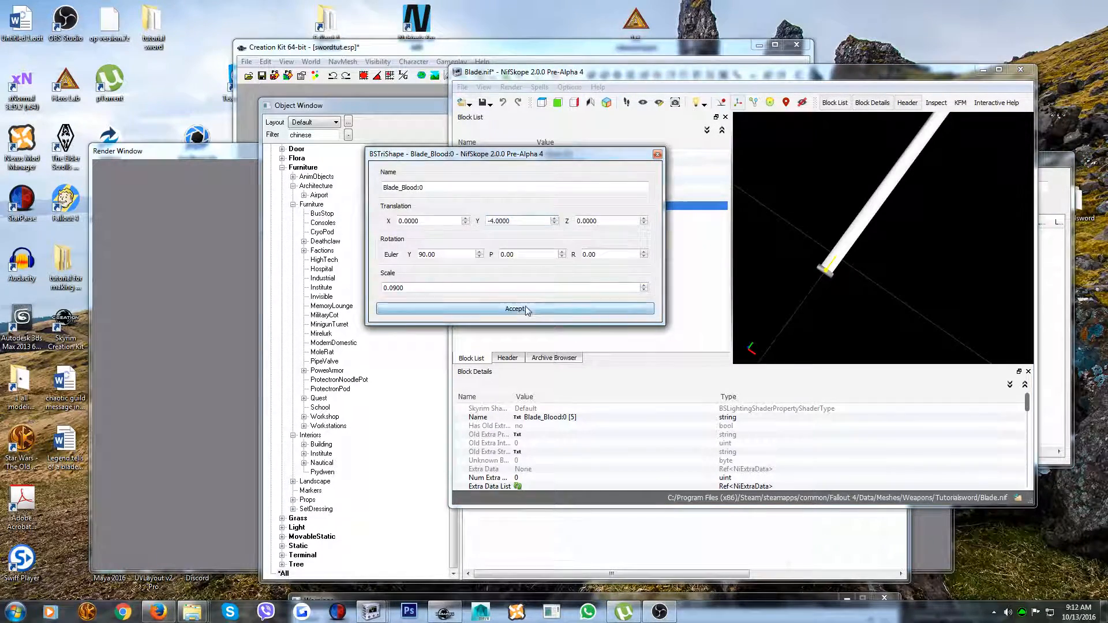
pyautogui.click(530, 309)
pyautogui.click(462, 88)
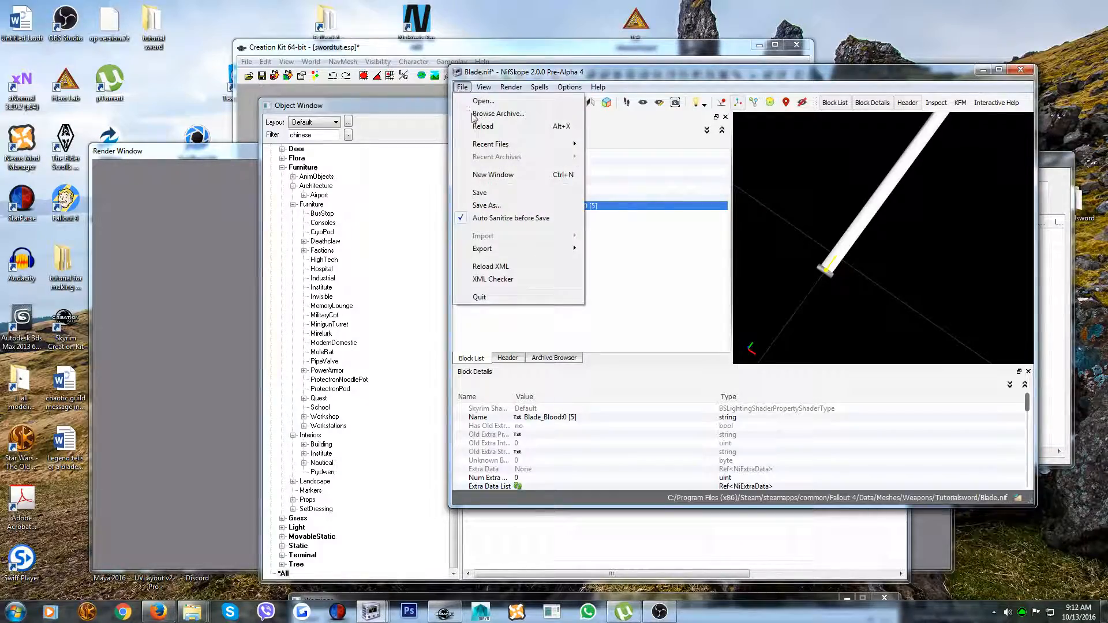
pyautogui.click(478, 202)
# Switch to the Creation Kit, open the Chinesetutorialsword weapon and inspect its handle up close in the preview
pyautogui.click(983, 70)
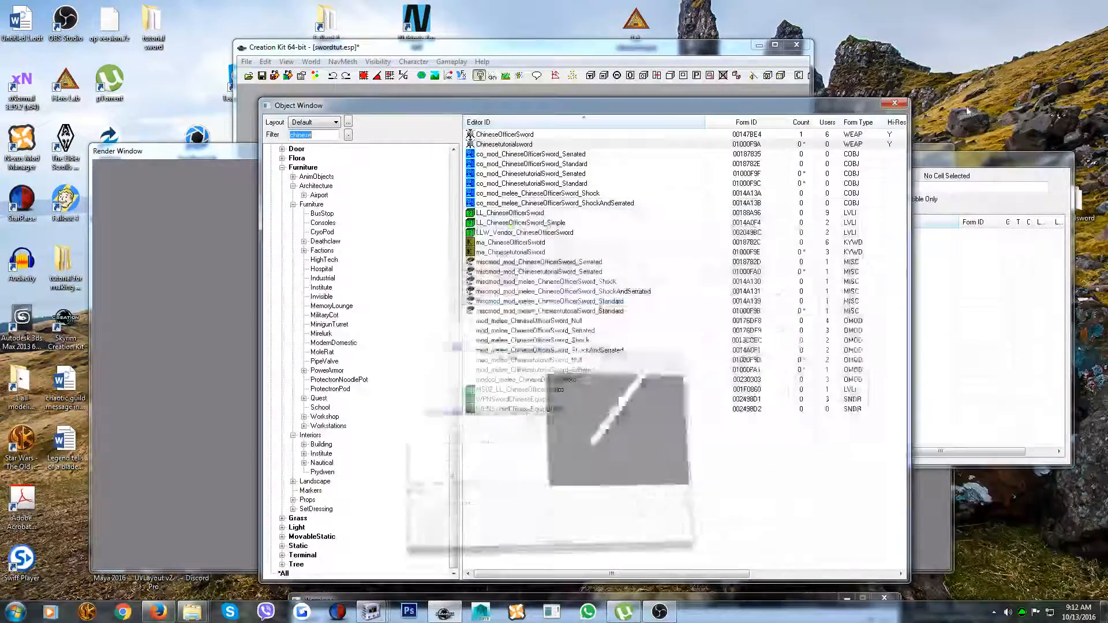
pyautogui.doubleClick(507, 144)
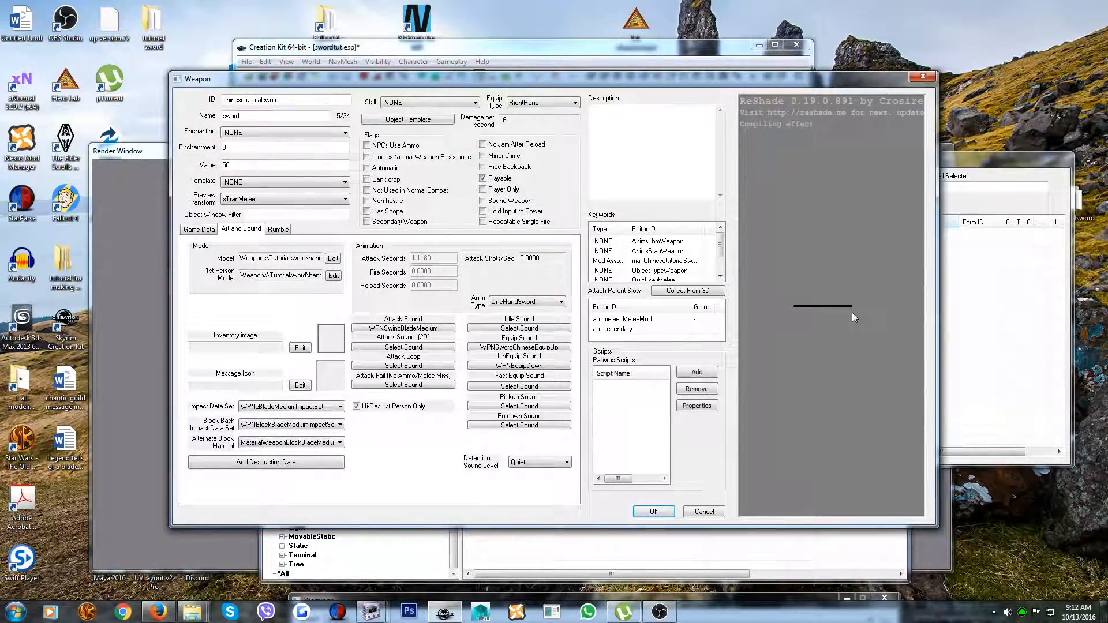
pyautogui.scroll(5, 861, 319)
pyautogui.moveTo(874, 323); pyautogui.dragTo(844, 323, button='middle')
pyautogui.moveTo(844, 323); pyautogui.dragTo(809, 300)
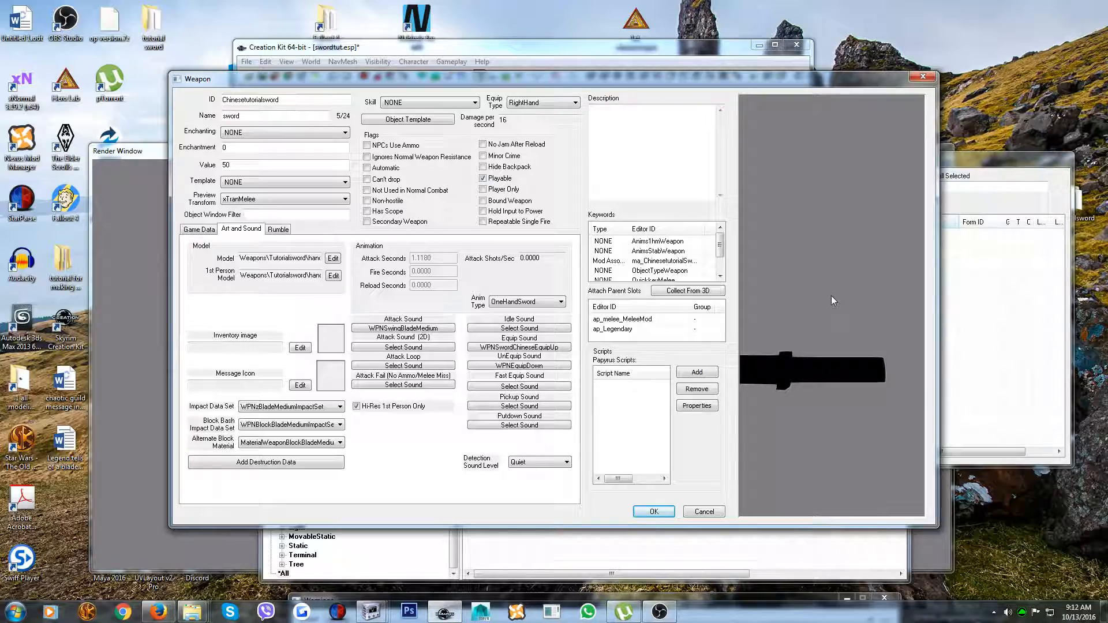
pyautogui.click(653, 512)
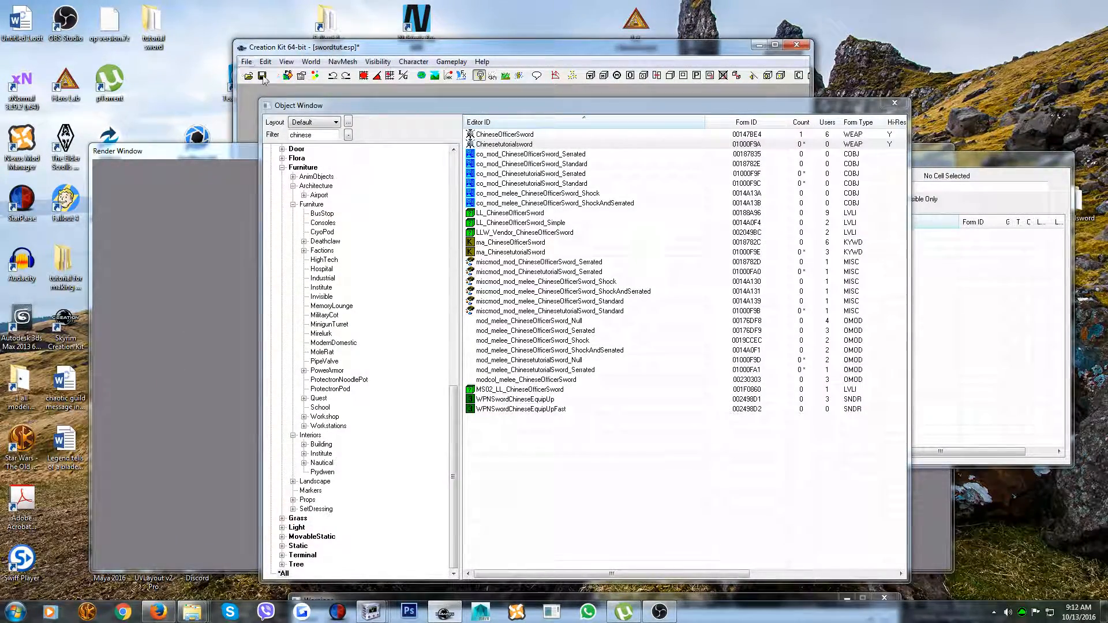
# Open Chinesetutorialsword's object template, select the Default item and examine how the blade meets the handle in the preview
pyautogui.doubleClick(511, 143)
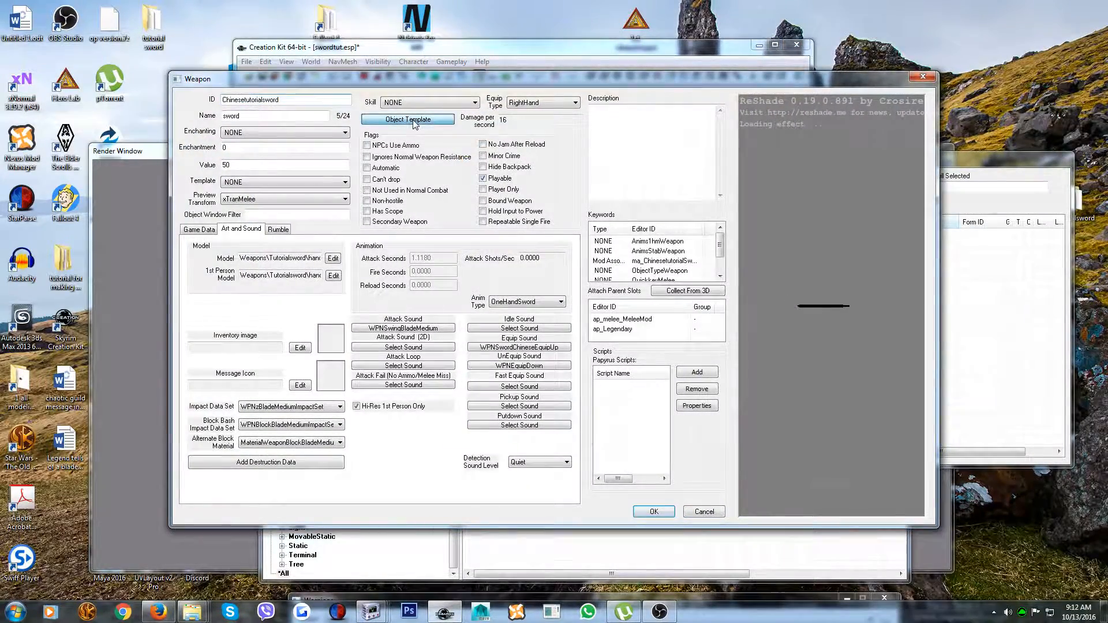
pyautogui.click(413, 120)
pyautogui.click(617, 224)
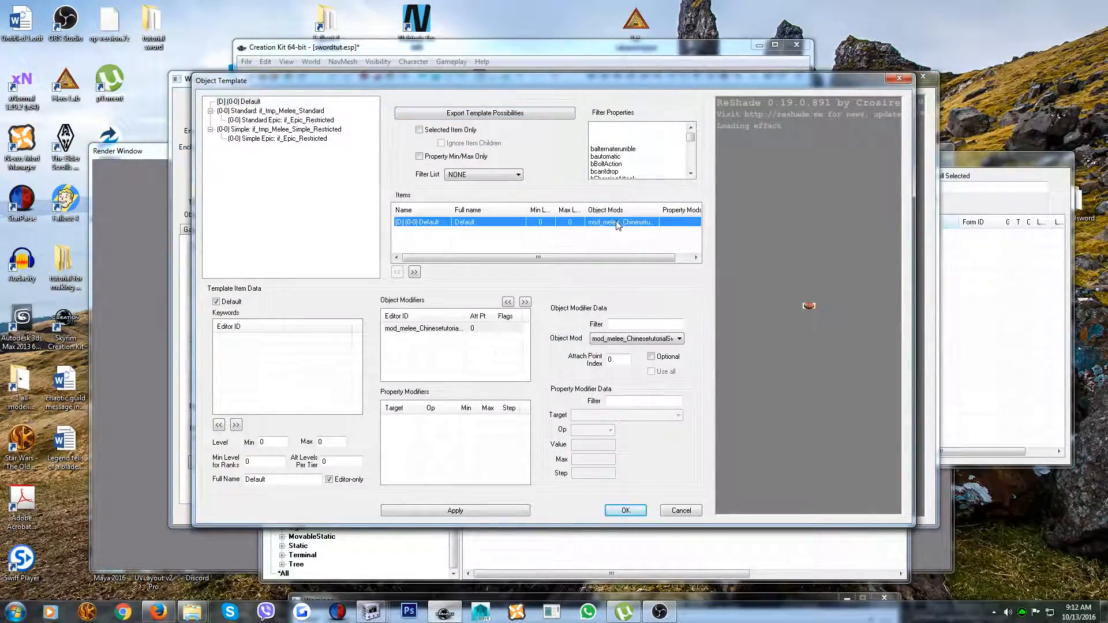
pyautogui.click(611, 340)
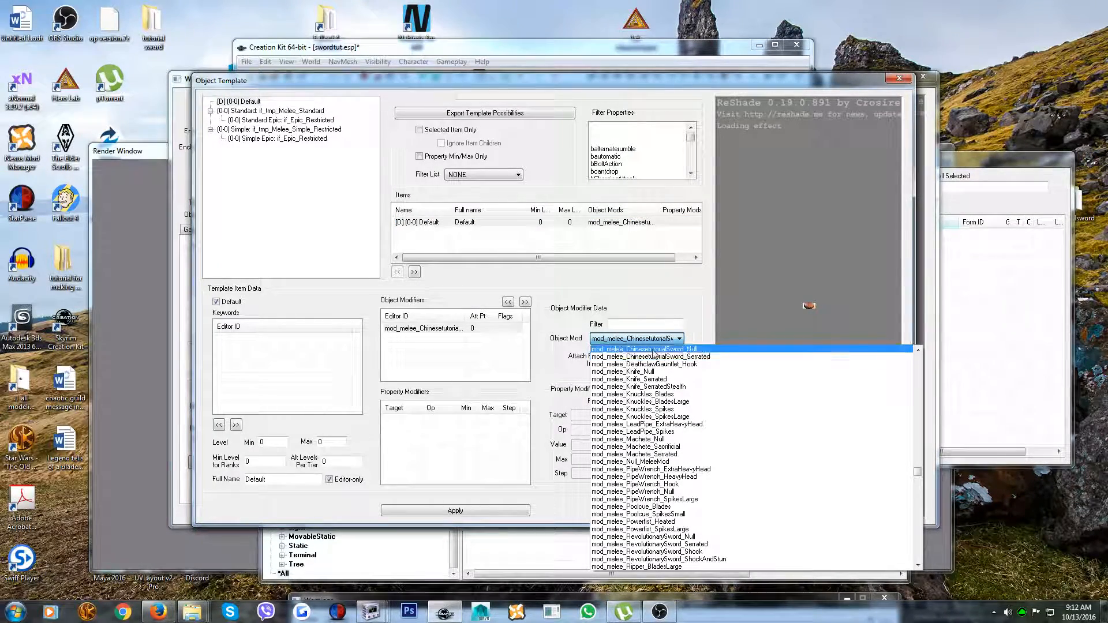
pyautogui.click(763, 266)
pyautogui.moveTo(781, 310); pyautogui.dragTo(779, 347)
pyautogui.scroll(5, 789, 367)
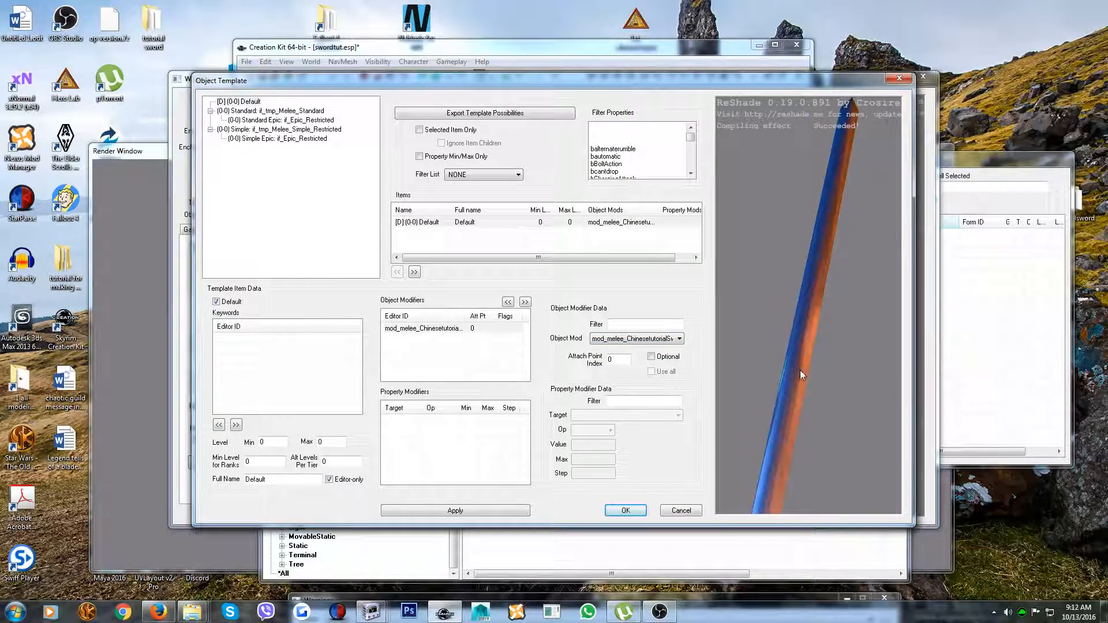
pyautogui.moveTo(831, 361); pyautogui.dragTo(828, 331)
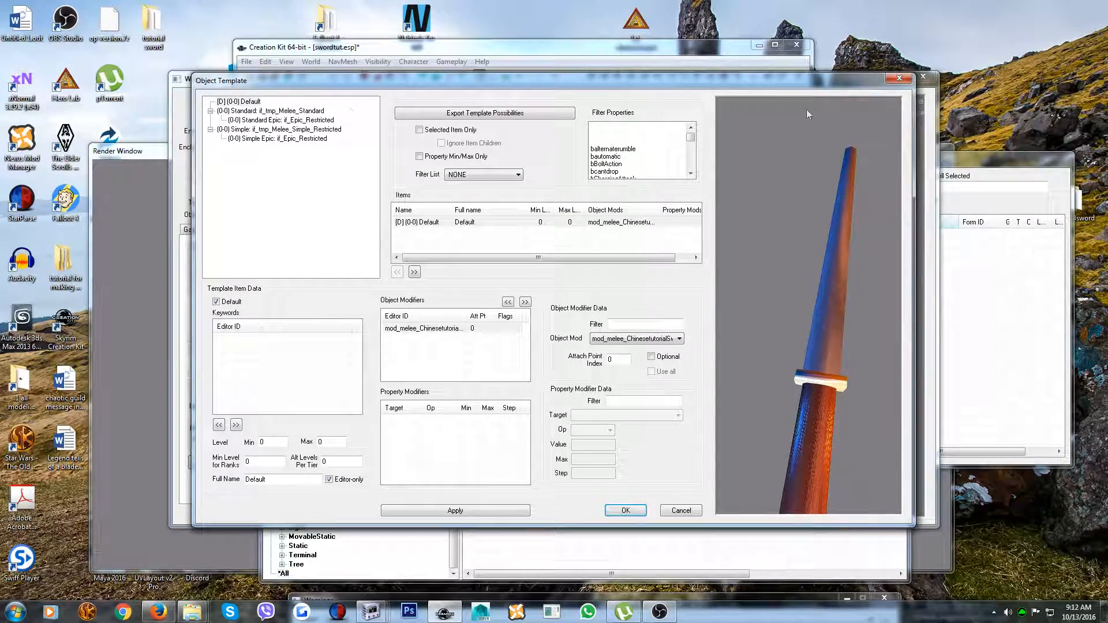
pyautogui.click(625, 510)
# Close the Chinesetutorialsword weapon dialog, accepting its settings, and save the swordtut.esp plugin
pyautogui.moveTo(297, 86); pyautogui.dragTo(386, 135)
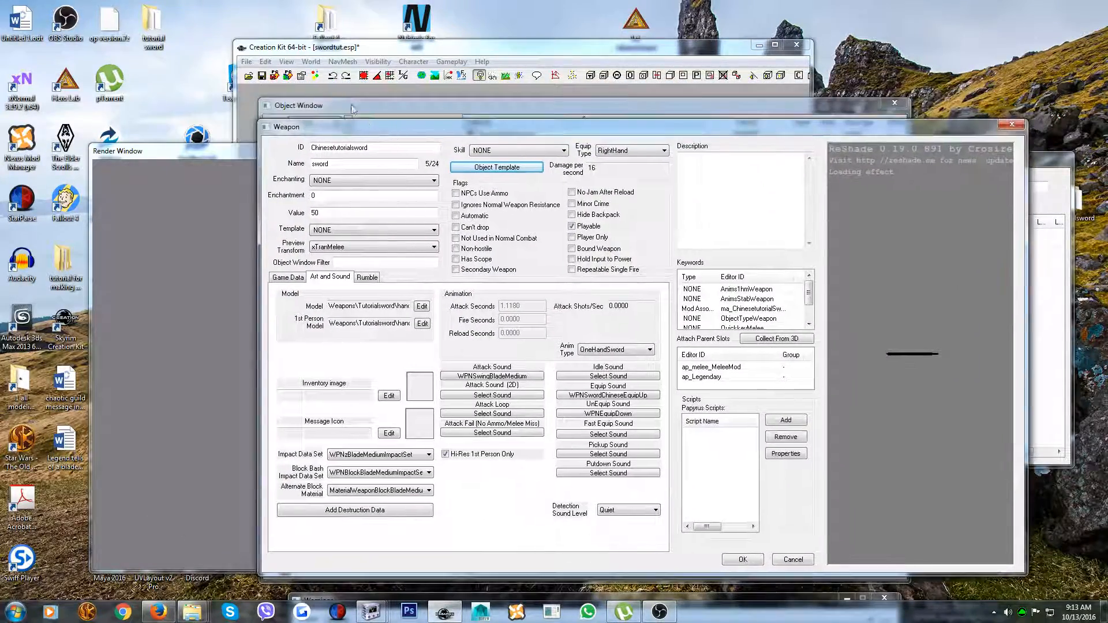
pyautogui.click(247, 62)
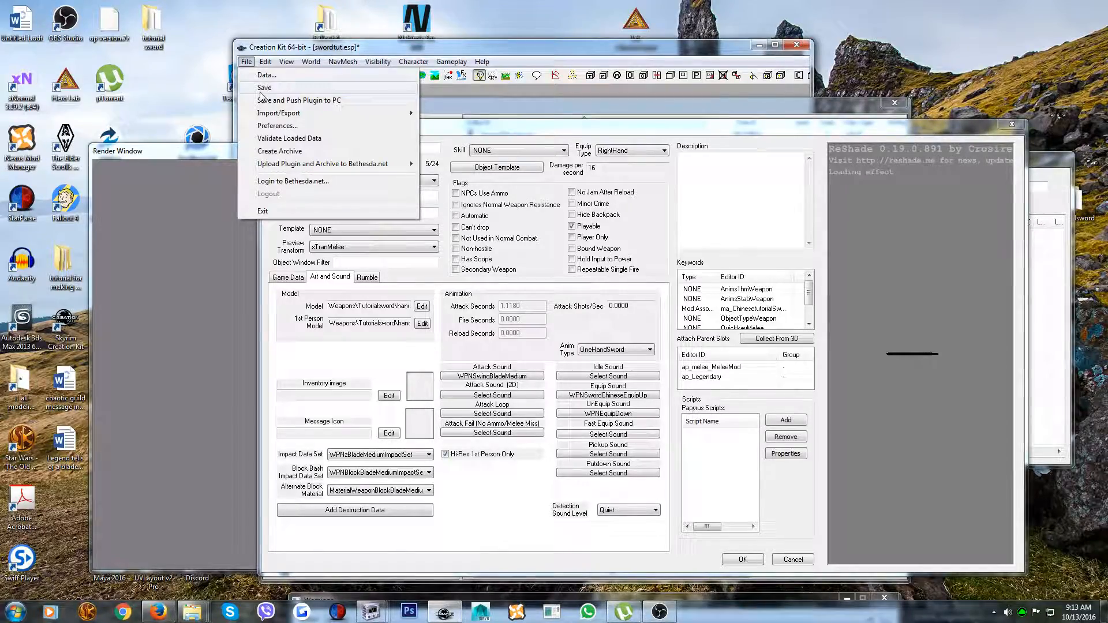
pyautogui.click(260, 92)
pyautogui.click(630, 350)
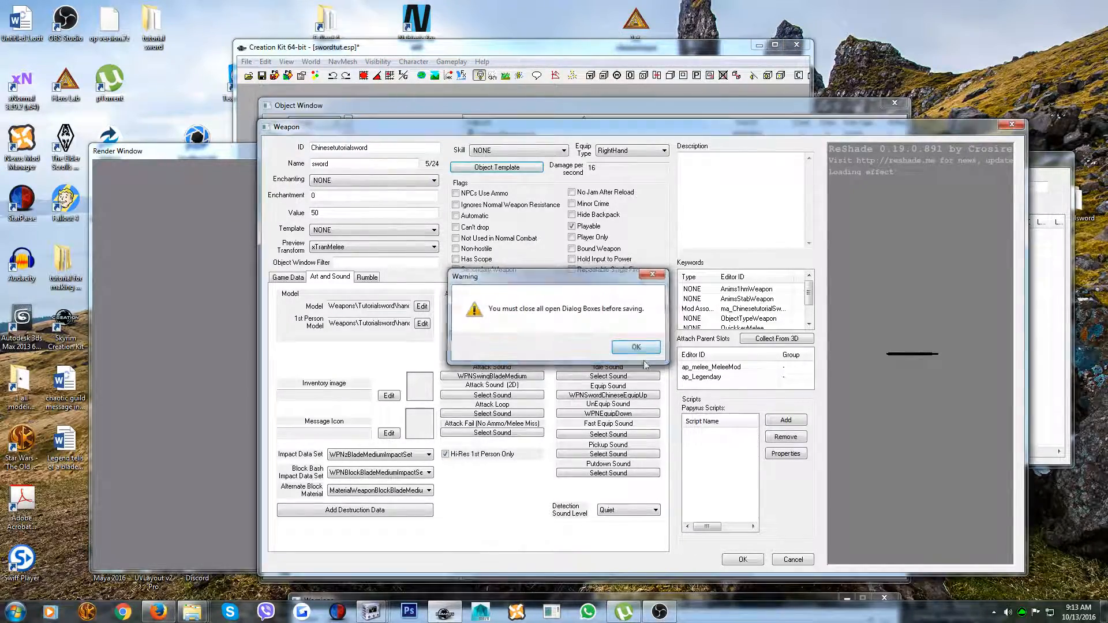
pyautogui.click(743, 560)
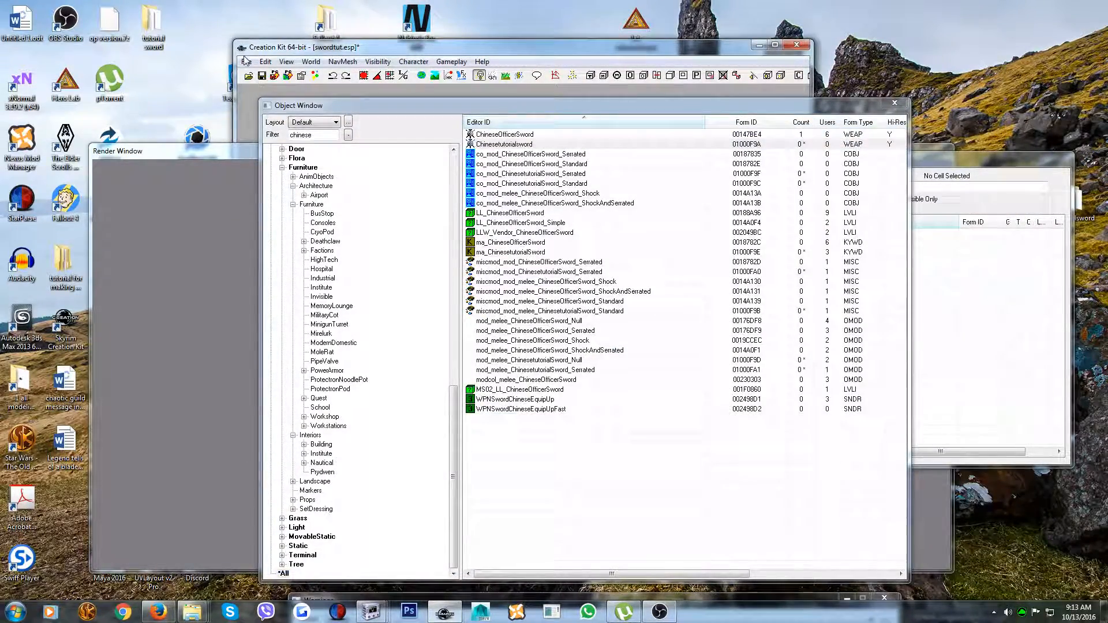
pyautogui.click(246, 61)
pyautogui.click(265, 88)
pyautogui.click(797, 46)
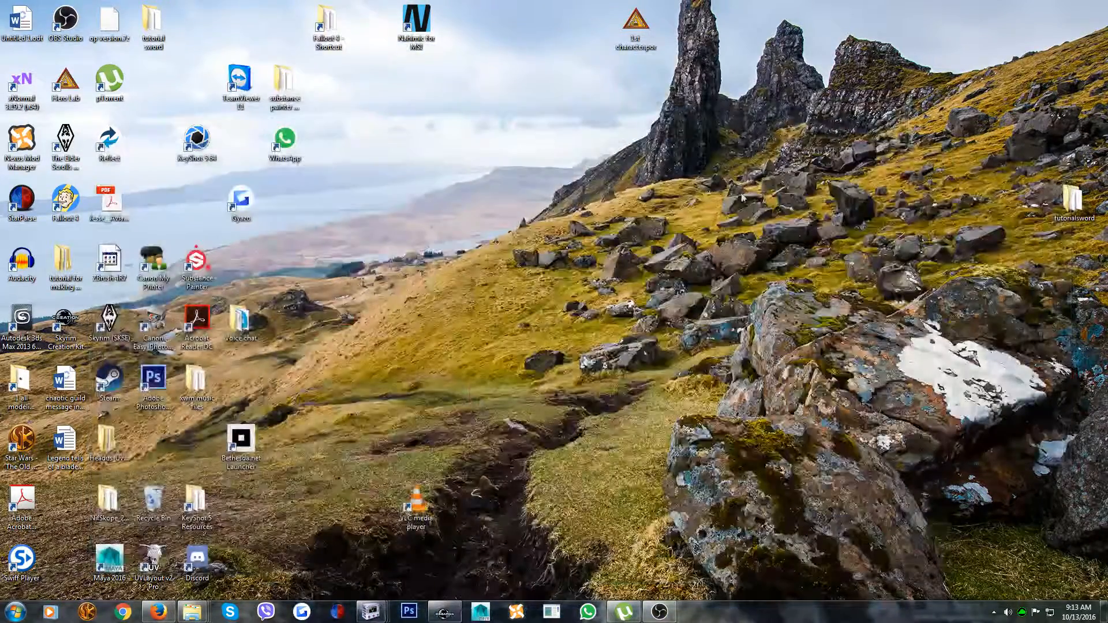
# Open Nexus Mod Manager for Fallout 4 and enable the swordtut.esp plugin
pyautogui.doubleClick(26, 144)
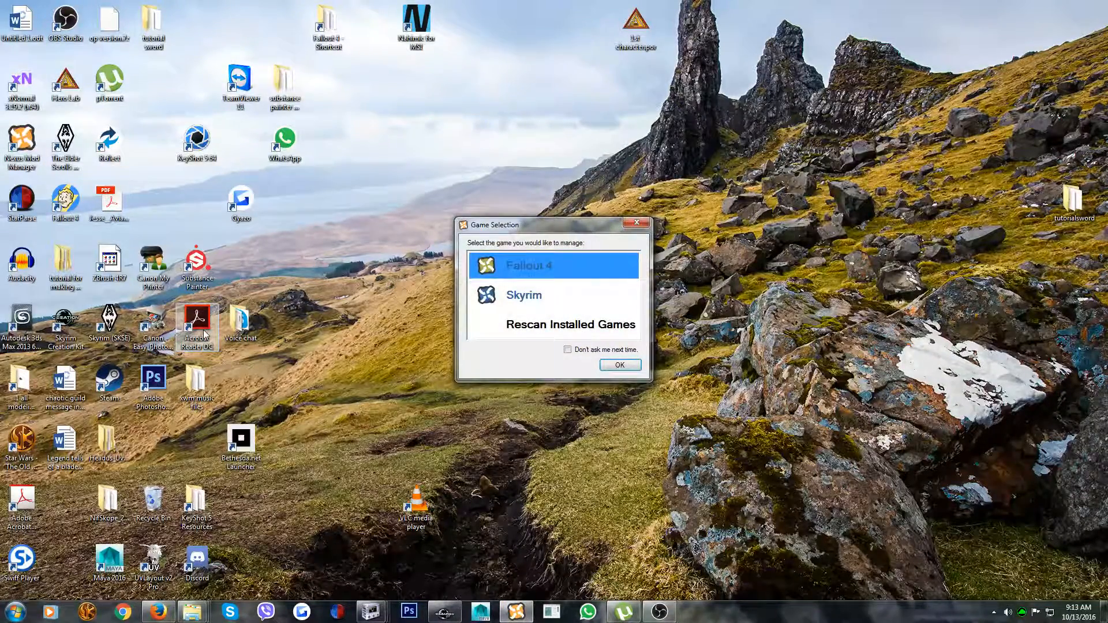
pyautogui.click(618, 365)
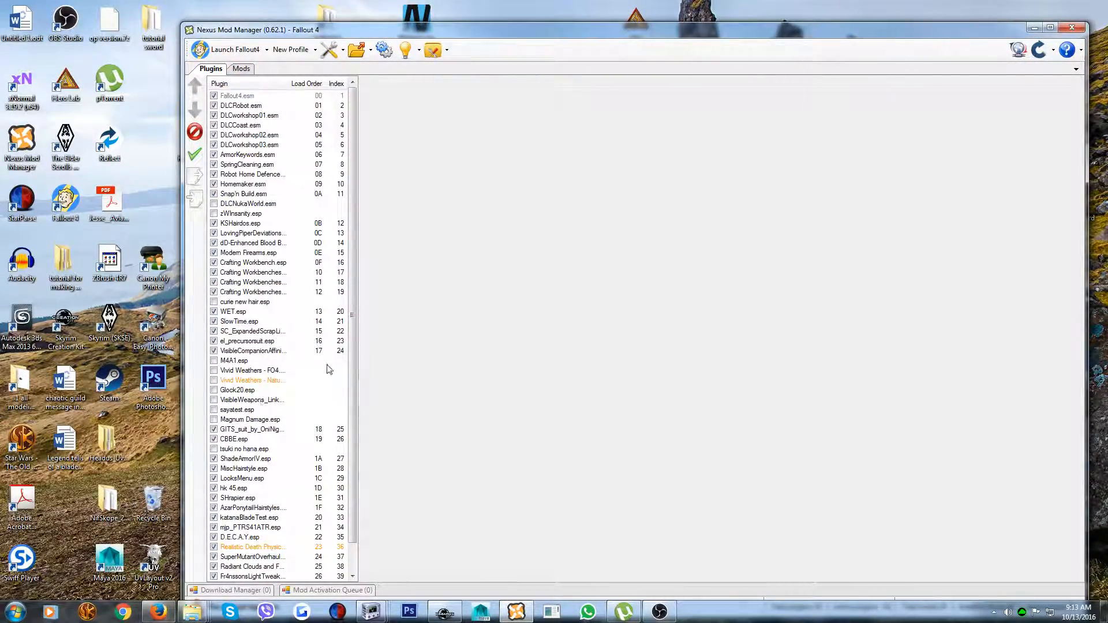
pyautogui.click(344, 303)
pyautogui.scroll(-1, 350, 306)
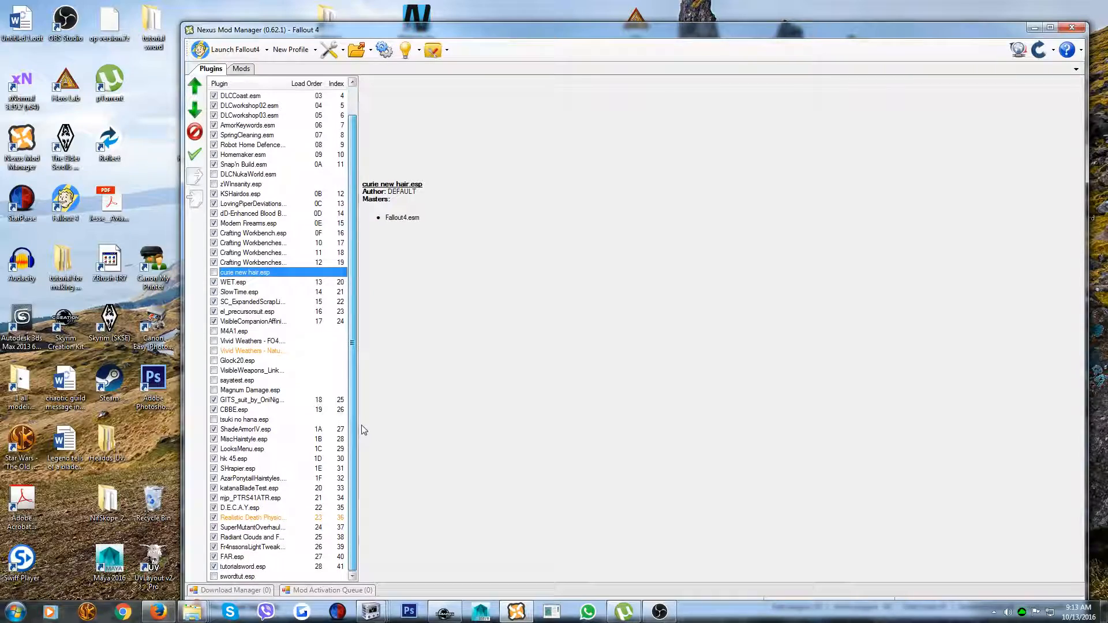
pyautogui.click(214, 577)
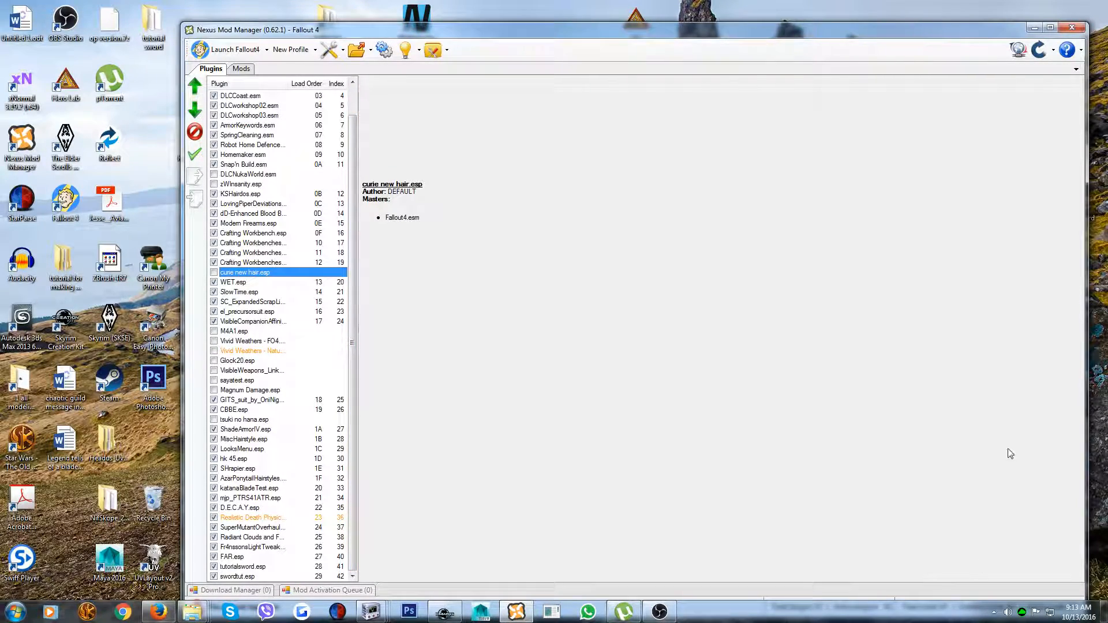
pyautogui.click(1034, 28)
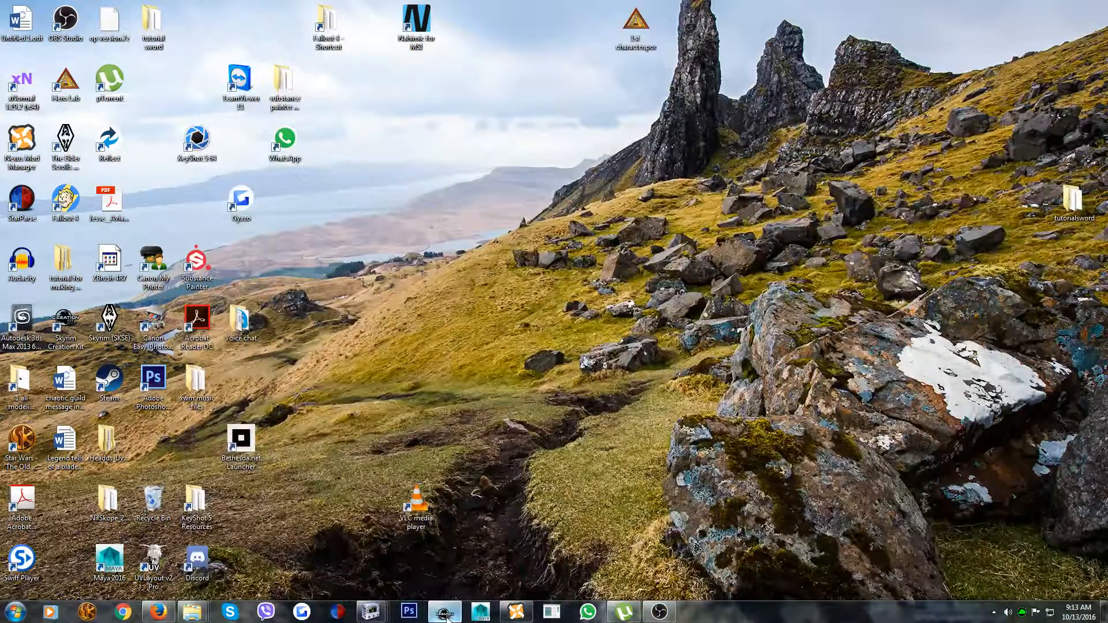
# Return to the Creation Kit and rearrange the Object Window and Cell View so both can be reached
pyautogui.click(444, 612)
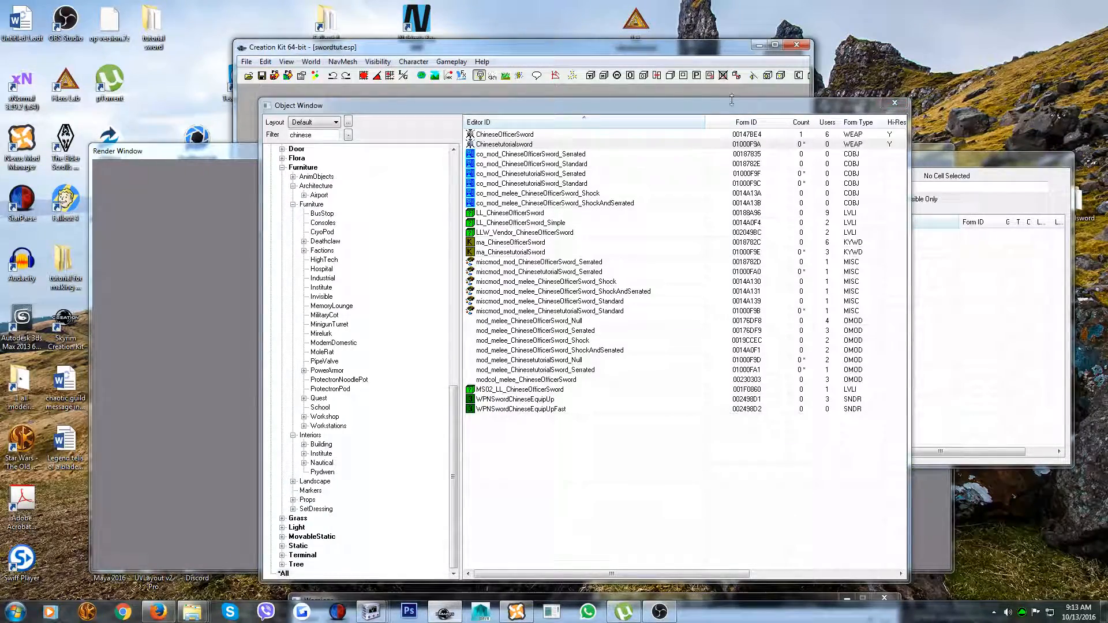
pyautogui.moveTo(699, 106); pyautogui.dragTo(974, 319)
pyautogui.moveTo(844, 160); pyautogui.dragTo(854, 100)
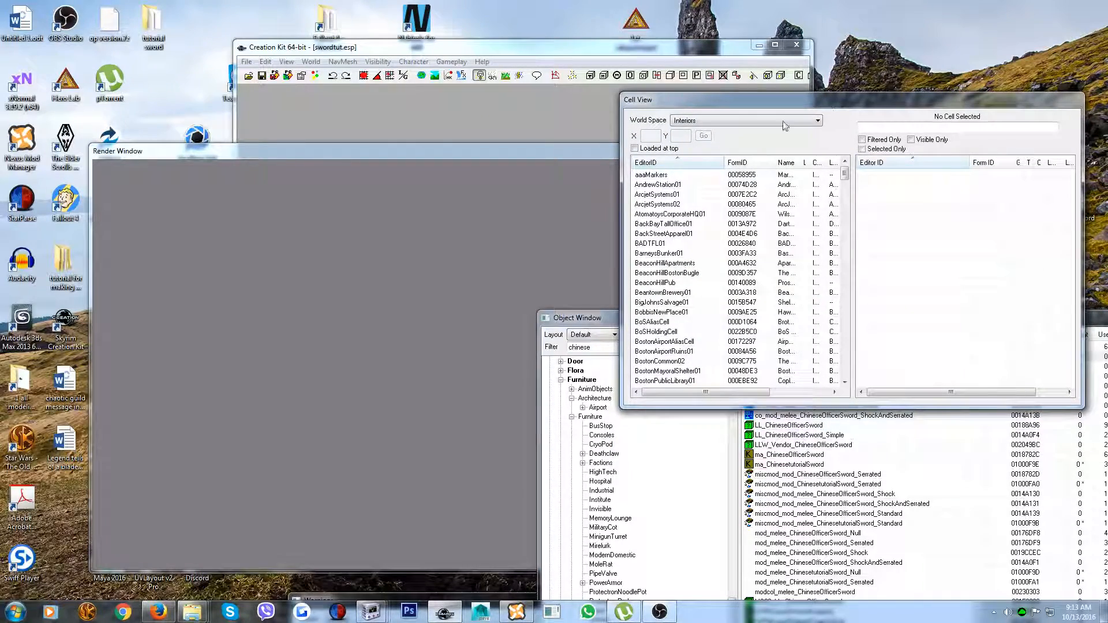
# Set the Cell View's world space to Commonwealth and select the SanctuaryExt02 cell
pyautogui.click(694, 122)
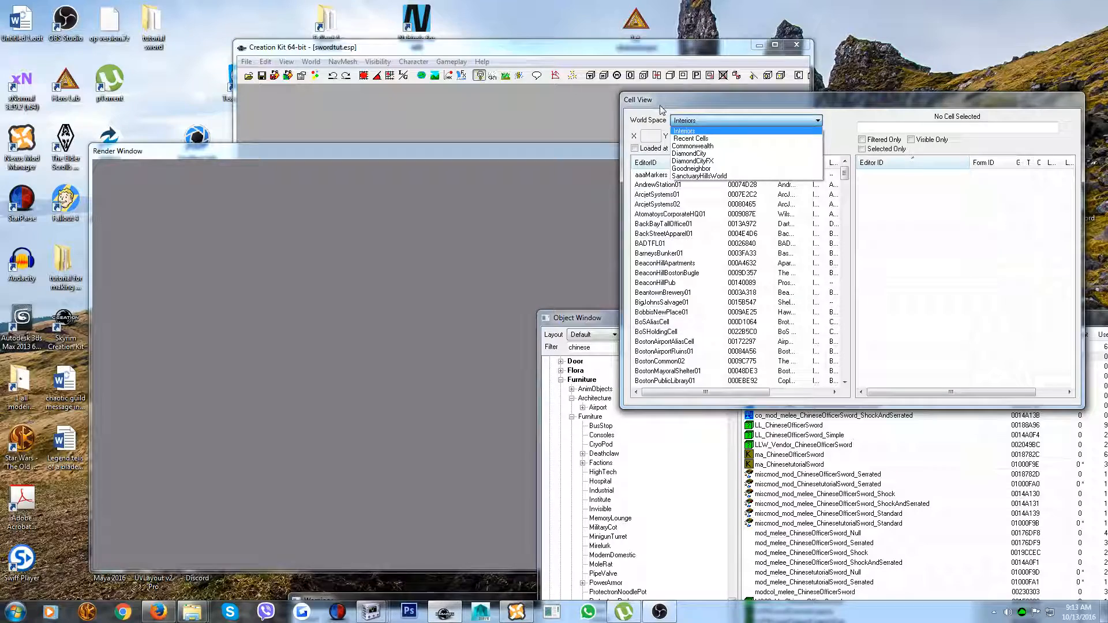
pyautogui.click(699, 147)
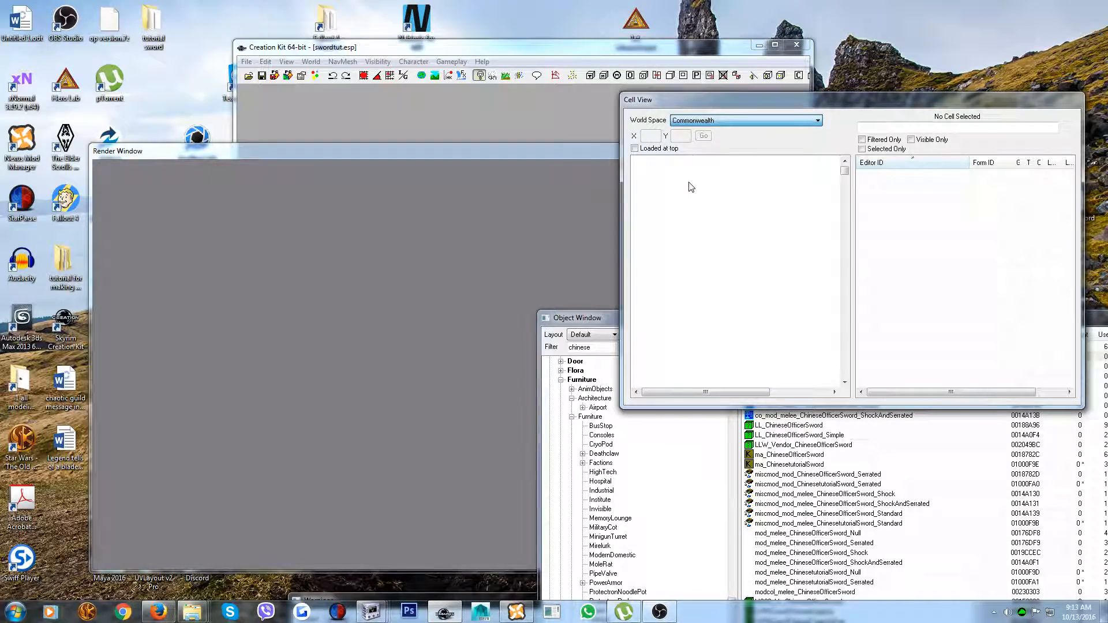
pyautogui.click(658, 224)
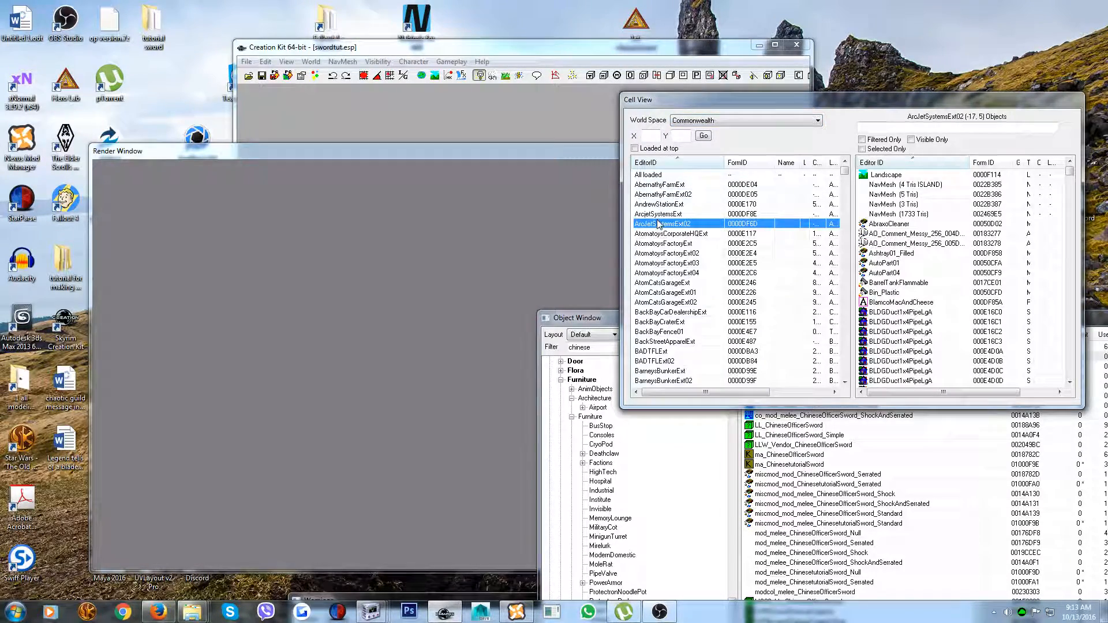
pyautogui.press('s')
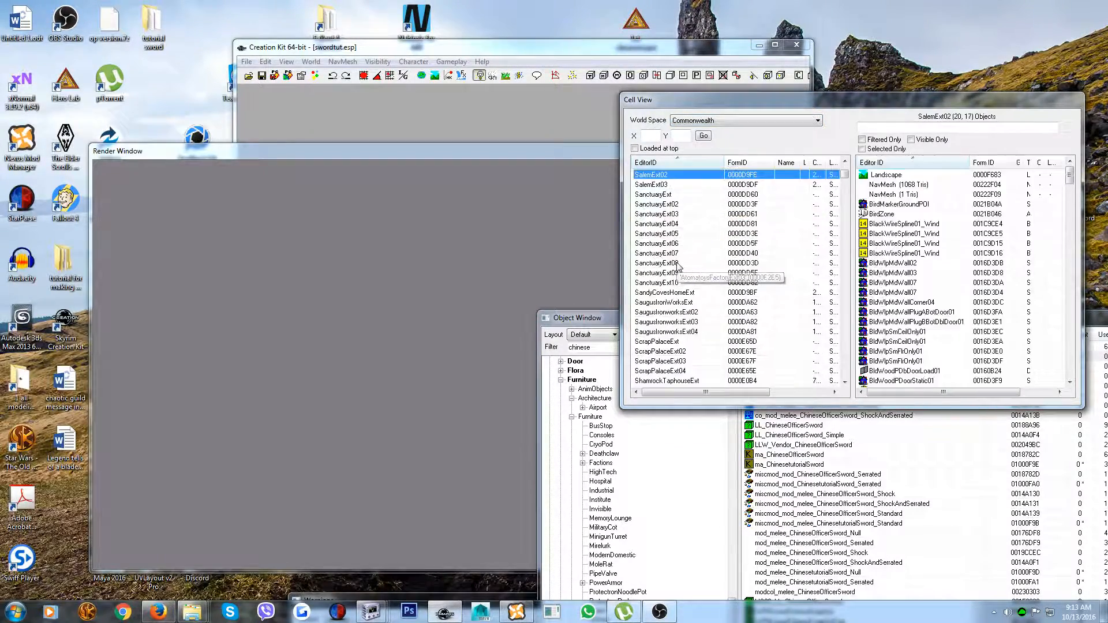
pyautogui.click(659, 204)
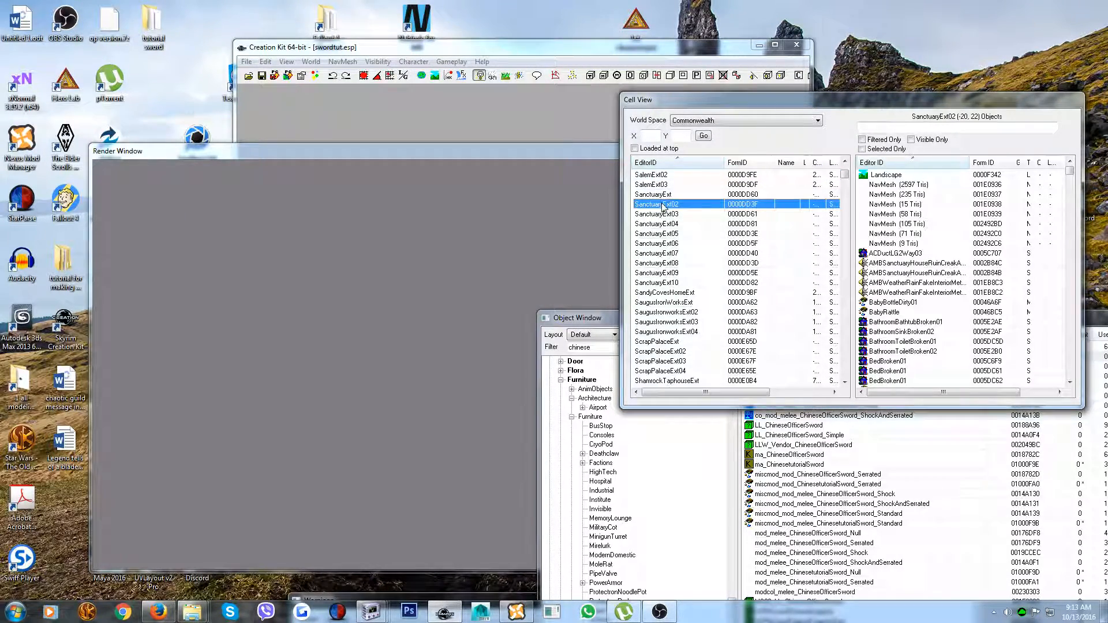
# Load the SanctuaryExt02 cell into the Render Window and turn the camera from the ground towards the house
pyautogui.click(673, 206)
pyautogui.press('Escape')
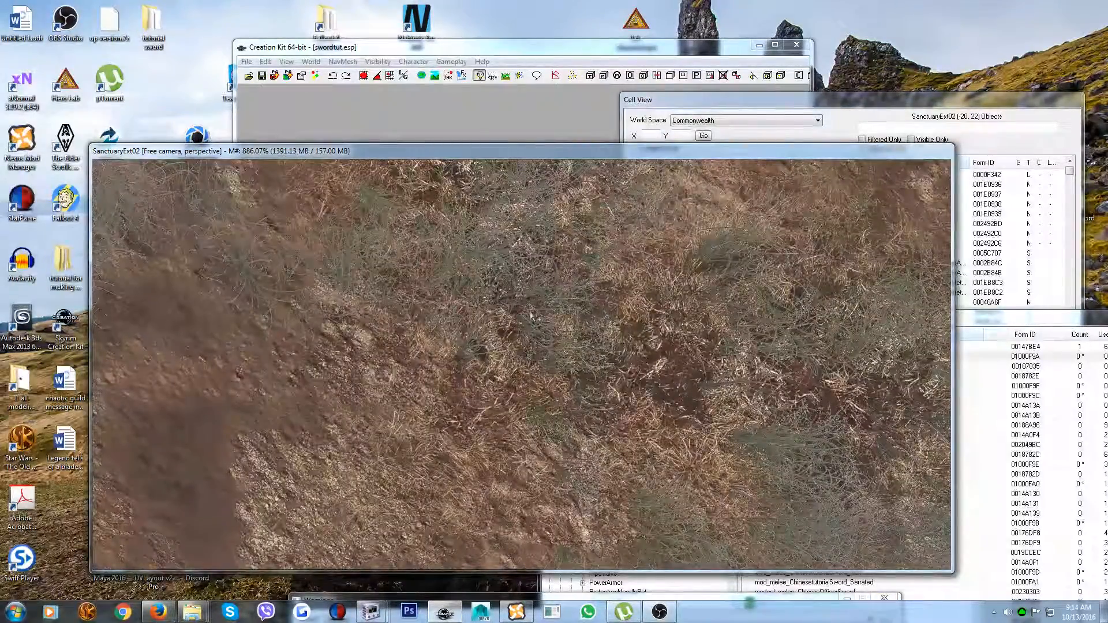
pyautogui.keyDown('shift'); pyautogui.moveTo(463, 210); pyautogui.dragTo(227, 191, button='middle'); pyautogui.keyUp('shift')
pyautogui.keyDown('shift'); pyautogui.moveTo(554, 316); pyautogui.dragTo(246, 277, button='middle'); pyautogui.keyUp('shift')
pyautogui.keyDown('shift'); pyautogui.moveTo(467, 454); pyautogui.dragTo(580, 375, button='middle'); pyautogui.keyUp('shift')
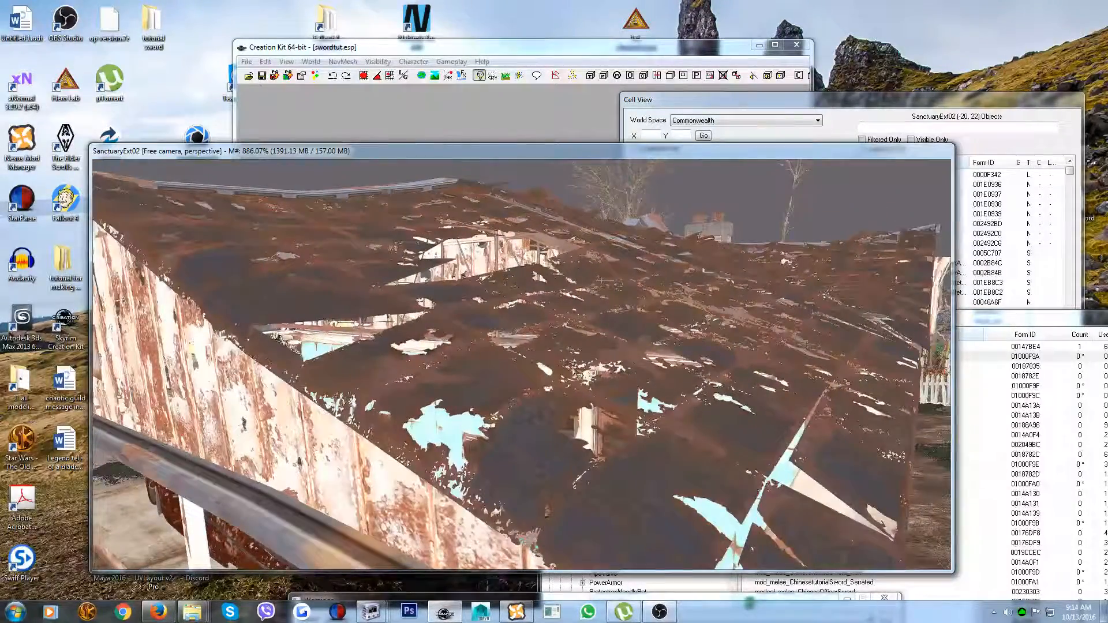
# Look through the interior of the ruined house for a suitable surface to place the sword on
pyautogui.scroll(10, 662, 376)
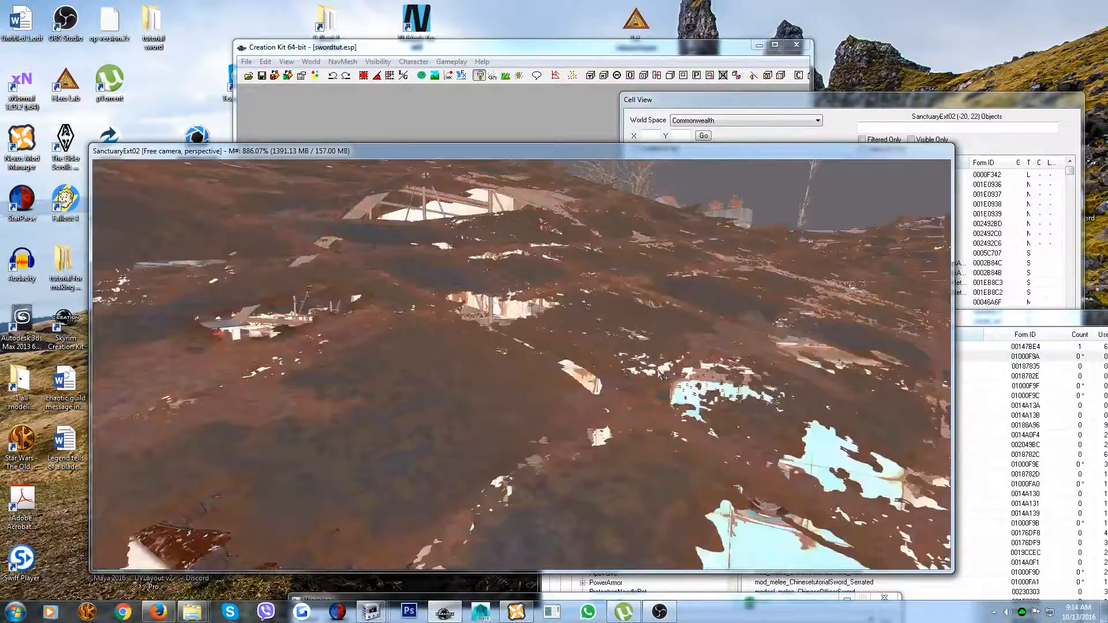
pyautogui.scroll(5, 662, 376)
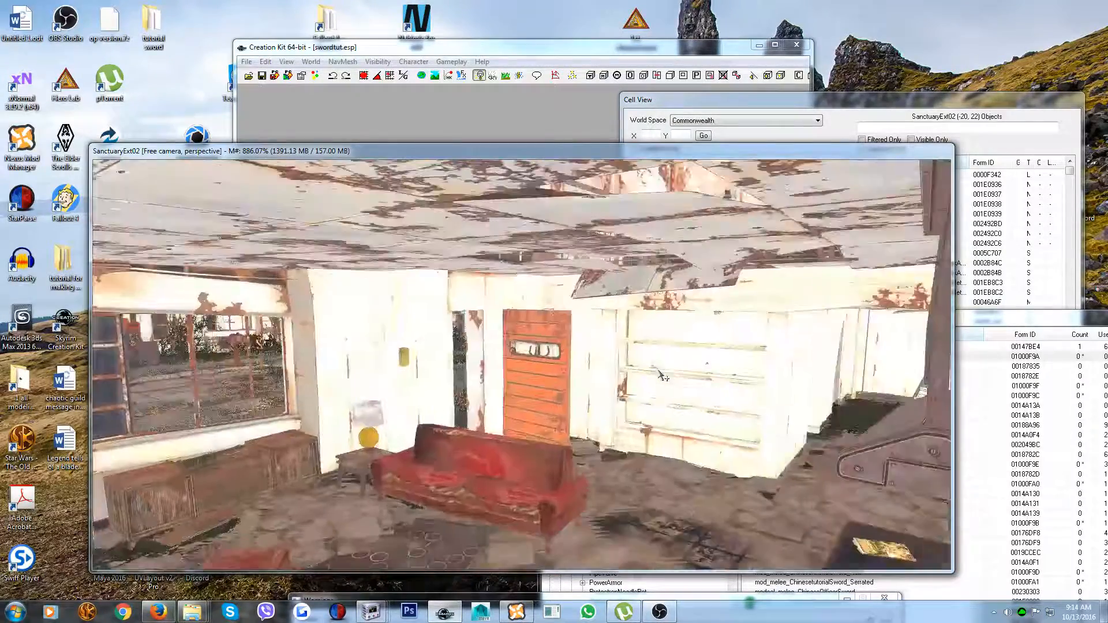
pyautogui.scroll(6, 695, 355)
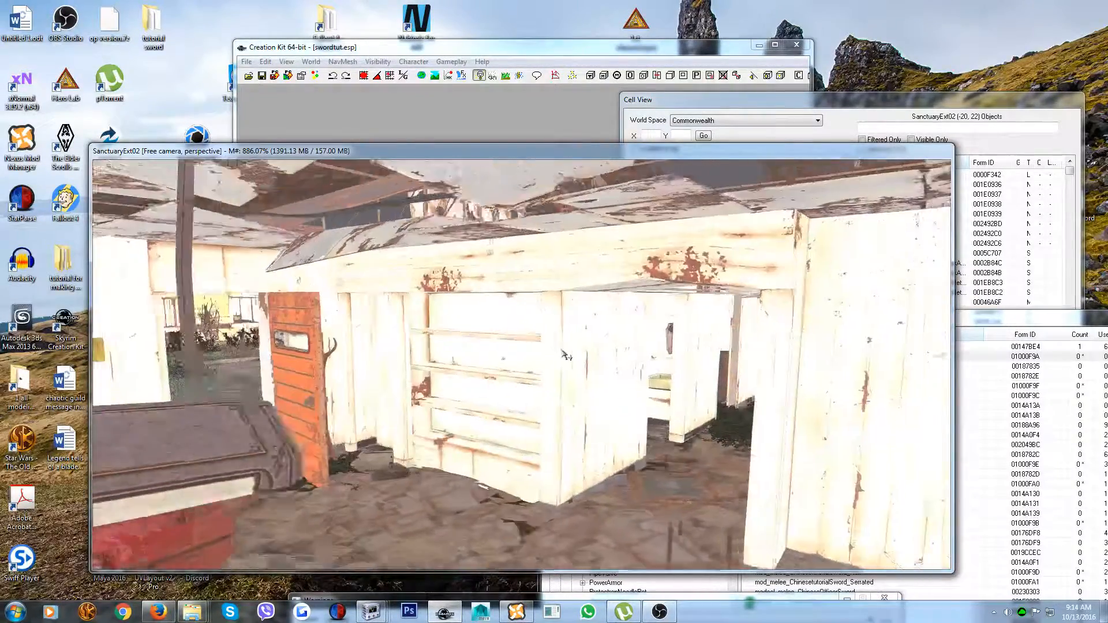
pyautogui.scroll(4, 688, 354)
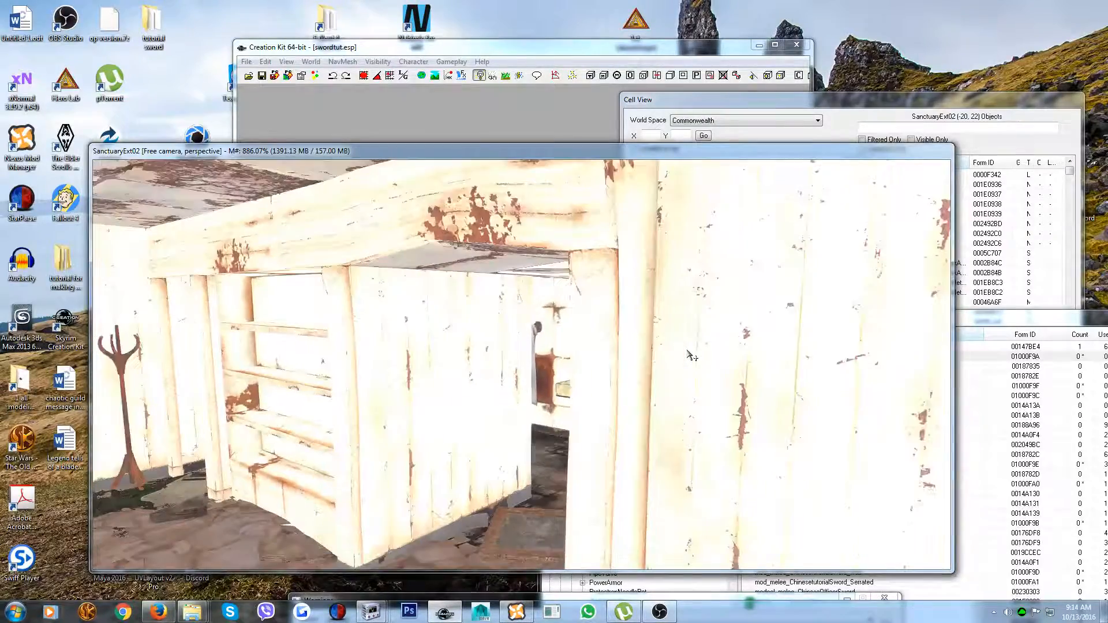
pyautogui.keyDown('shift'); pyautogui.moveTo(434, 398); pyautogui.dragTo(313, 413, button='middle'); pyautogui.keyUp('shift')
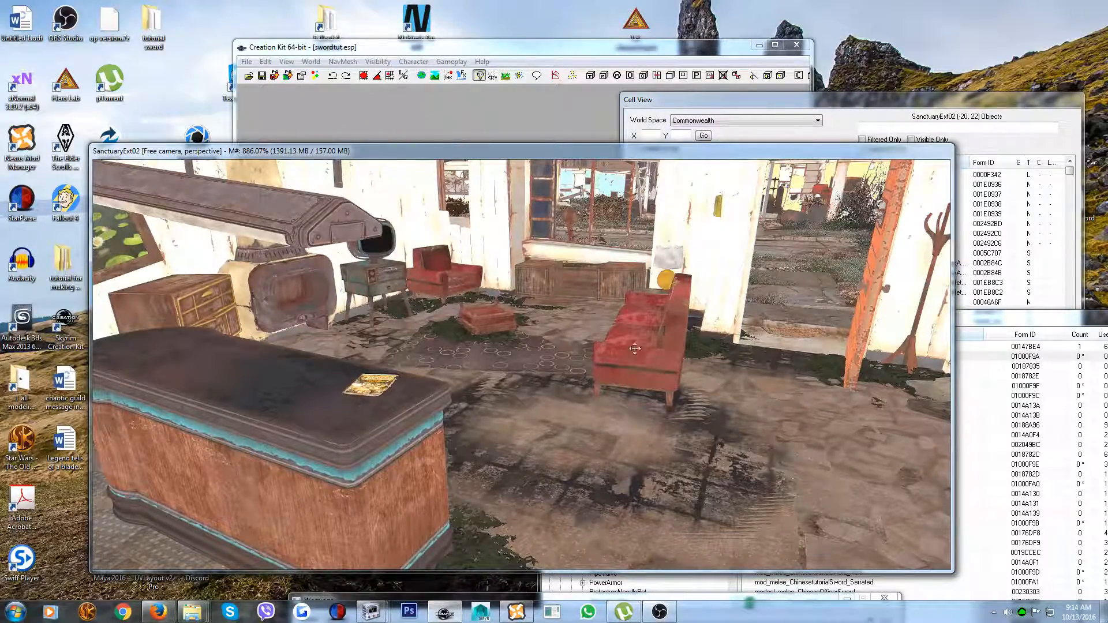
pyautogui.keyDown('shift'); pyautogui.moveTo(353, 469); pyautogui.dragTo(339, 437, button='middle'); pyautogui.keyUp('shift')
pyautogui.scroll(-5, 348, 454)
pyautogui.moveTo(380, 261); pyautogui.dragTo(428, 352, button='middle')
pyautogui.scroll(5, 429, 346)
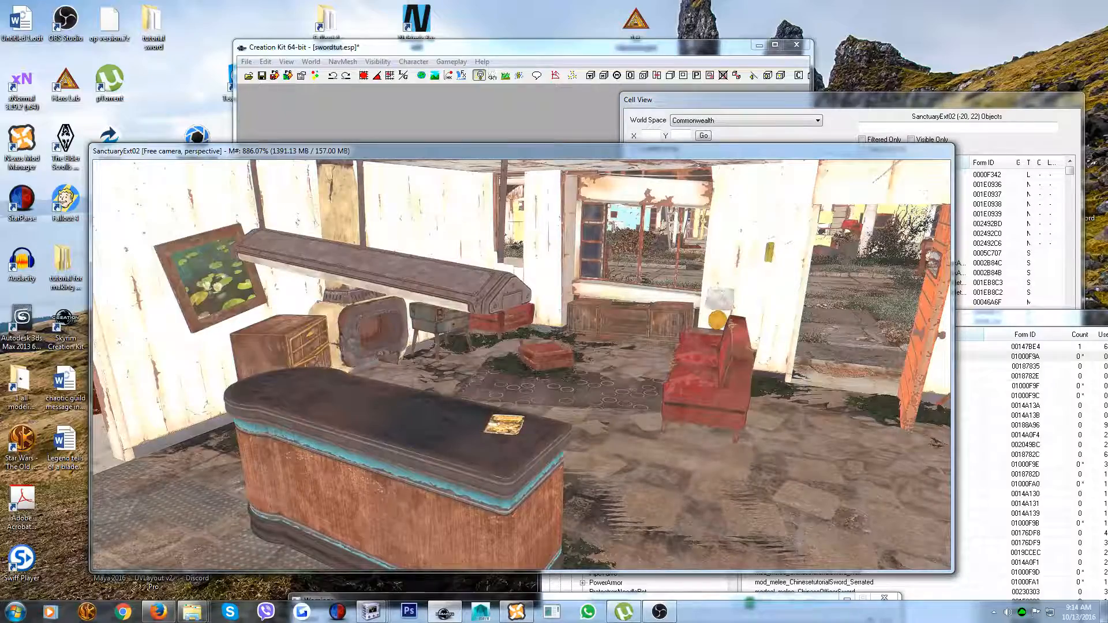
# Place the Chinesetutorialsword weapon from the Object Window on the rounded end of the kitchen counter
pyautogui.click(412, 437)
pyautogui.keyDown('shift'); pyautogui.moveTo(418, 427); pyautogui.dragTo(487, 420, button='middle'); pyautogui.keyUp('shift')
pyautogui.keyDown('shift'); pyautogui.moveTo(389, 397); pyautogui.dragTo(444, 425, button='middle'); pyautogui.keyUp('shift')
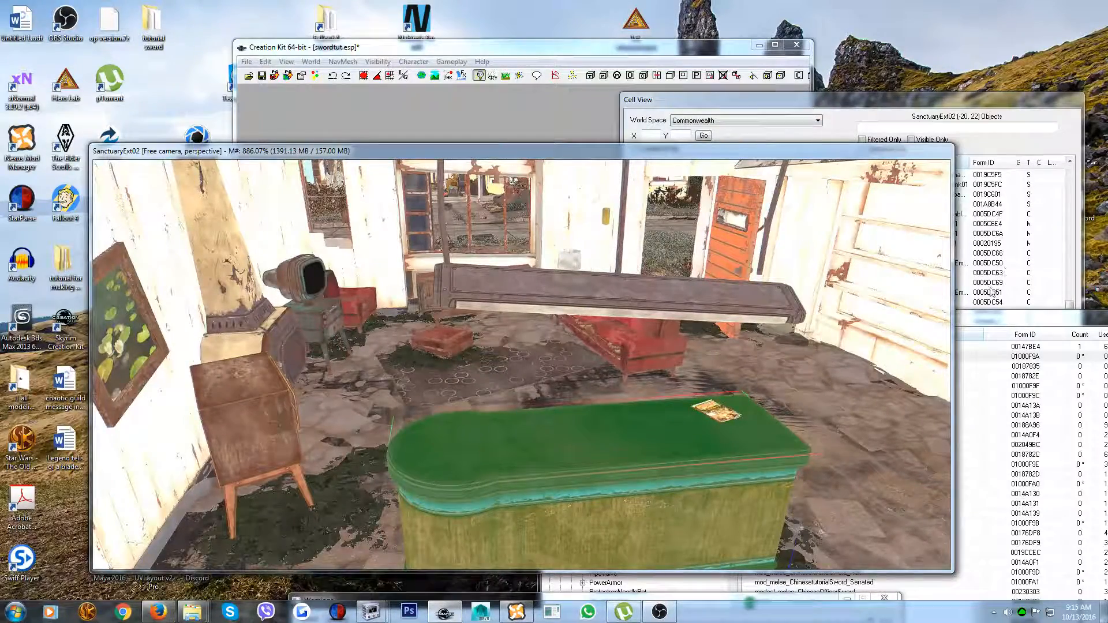
pyautogui.click(986, 321)
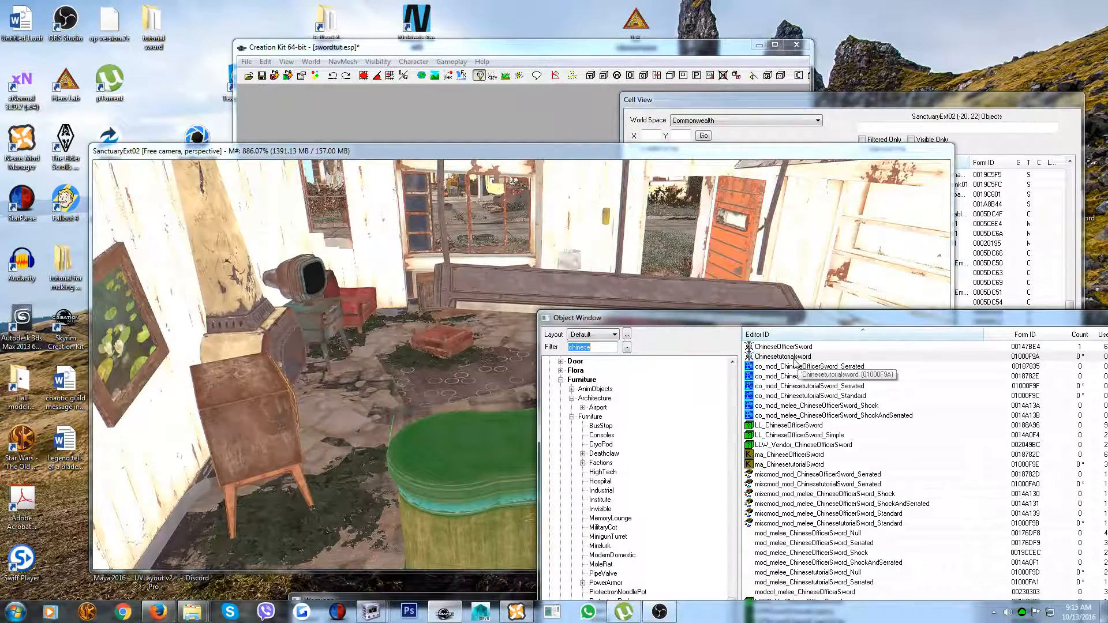
pyautogui.moveTo(797, 325); pyautogui.dragTo(918, 183)
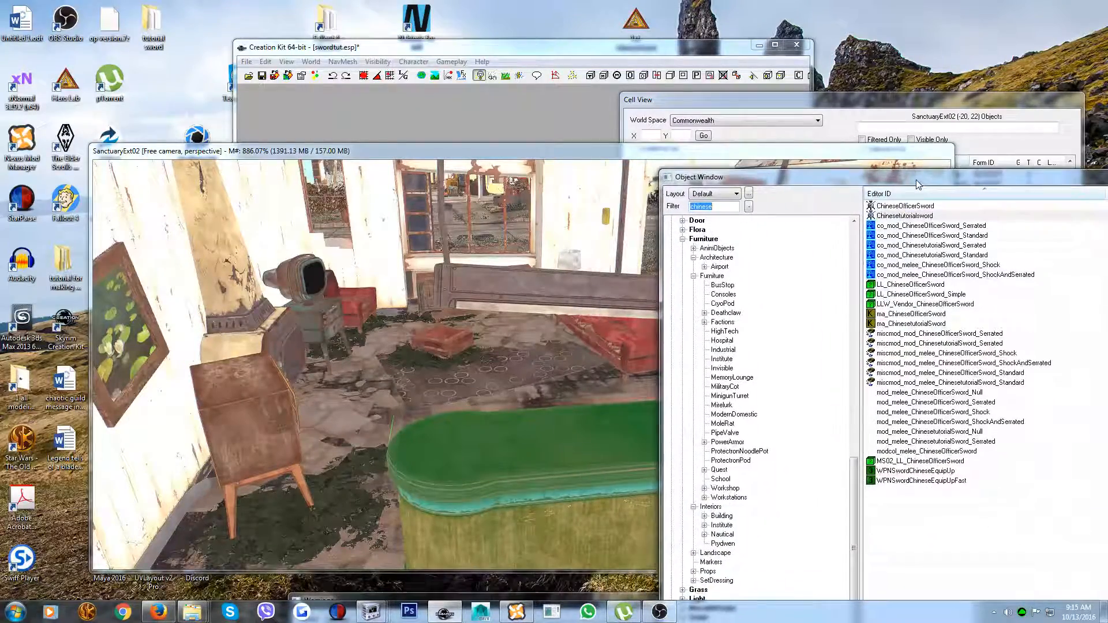
pyautogui.click(897, 215)
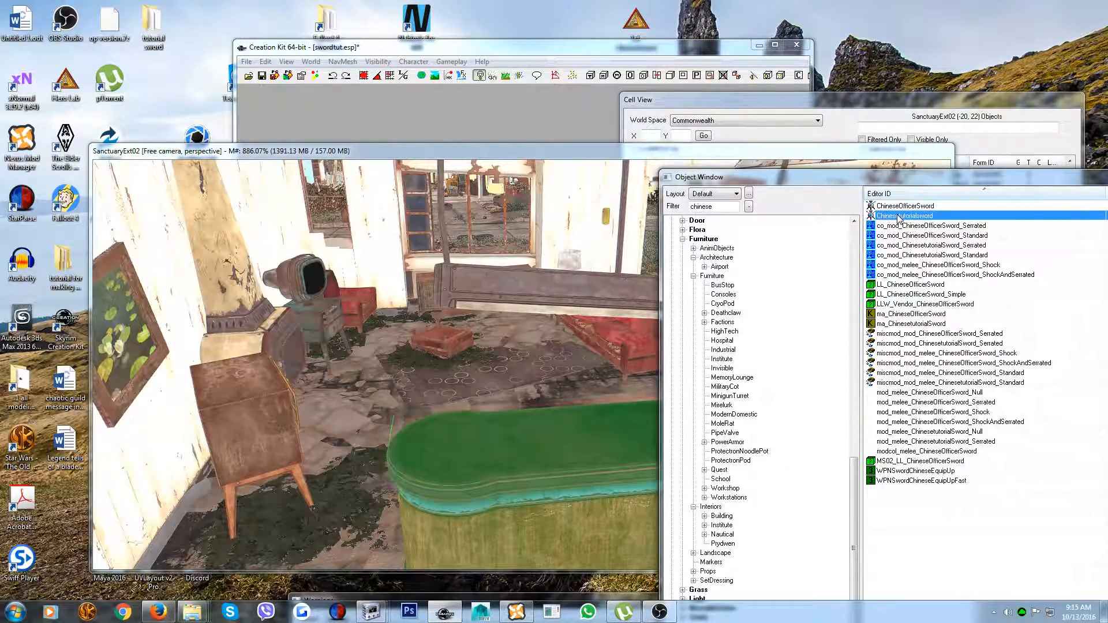
pyautogui.moveTo(898, 218); pyautogui.dragTo(721, 271)
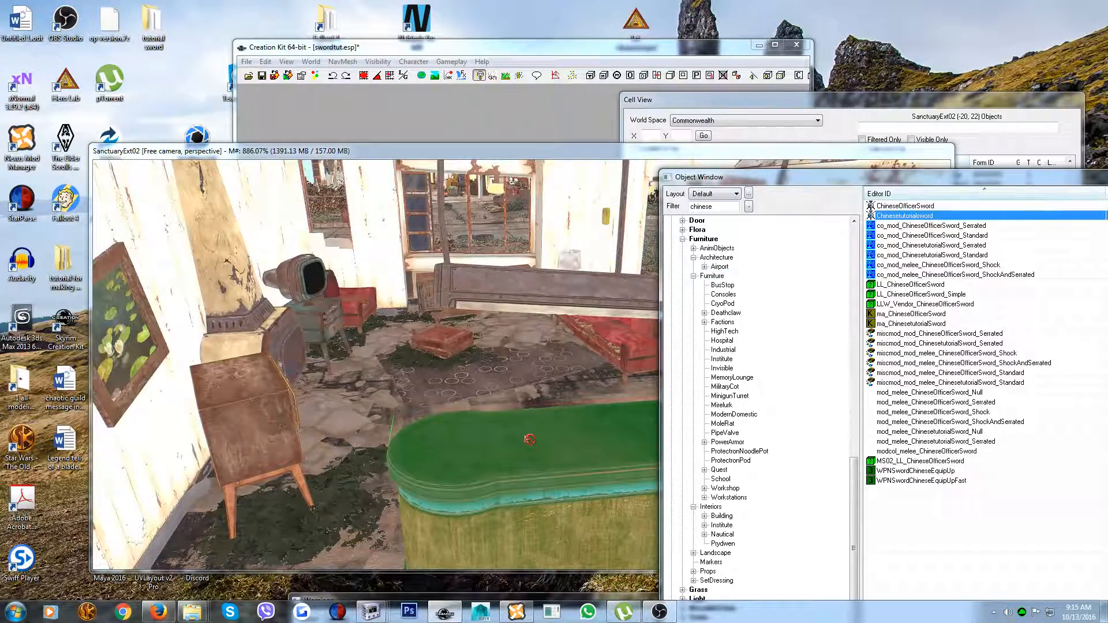
pyautogui.moveTo(530, 439); pyautogui.dragTo(530, 437)
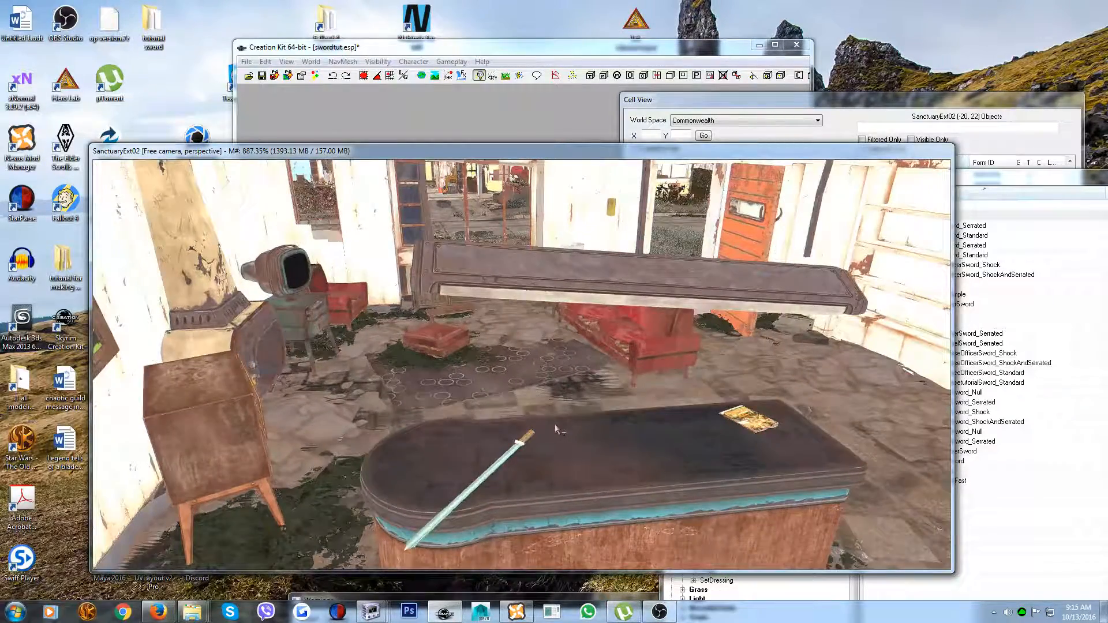
# Select the placed sword and examine from several angles how its blade and handle sit on the counter
pyautogui.scroll(2, 555, 429)
pyautogui.scroll(2, 530, 442)
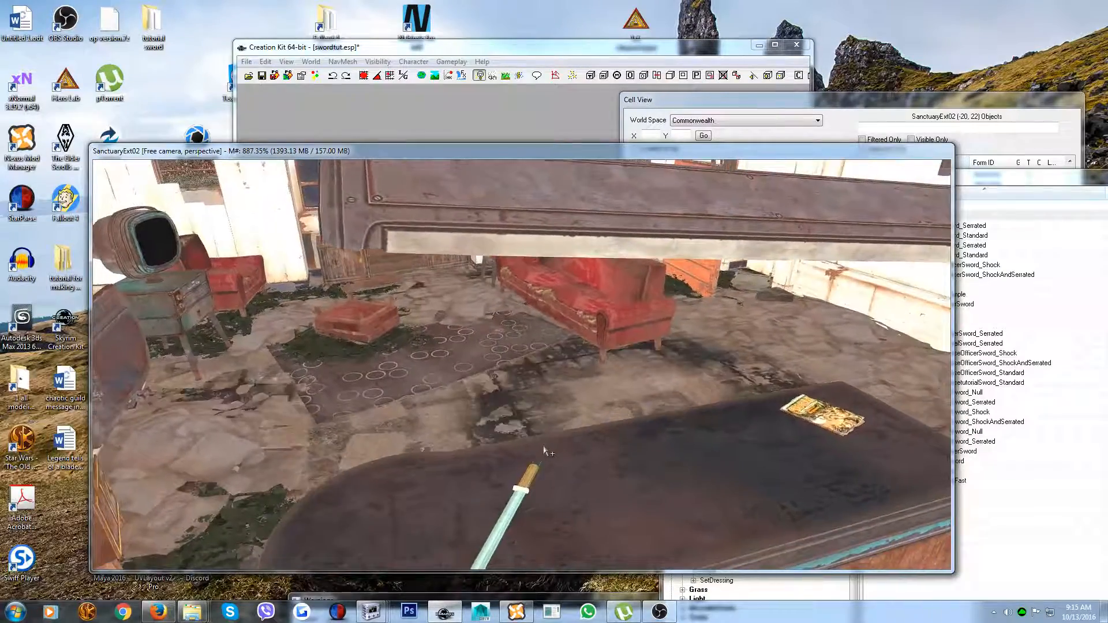
pyautogui.keyDown('shift'); pyautogui.moveTo(543, 452); pyautogui.dragTo(526, 479, button='middle'); pyautogui.keyUp('shift')
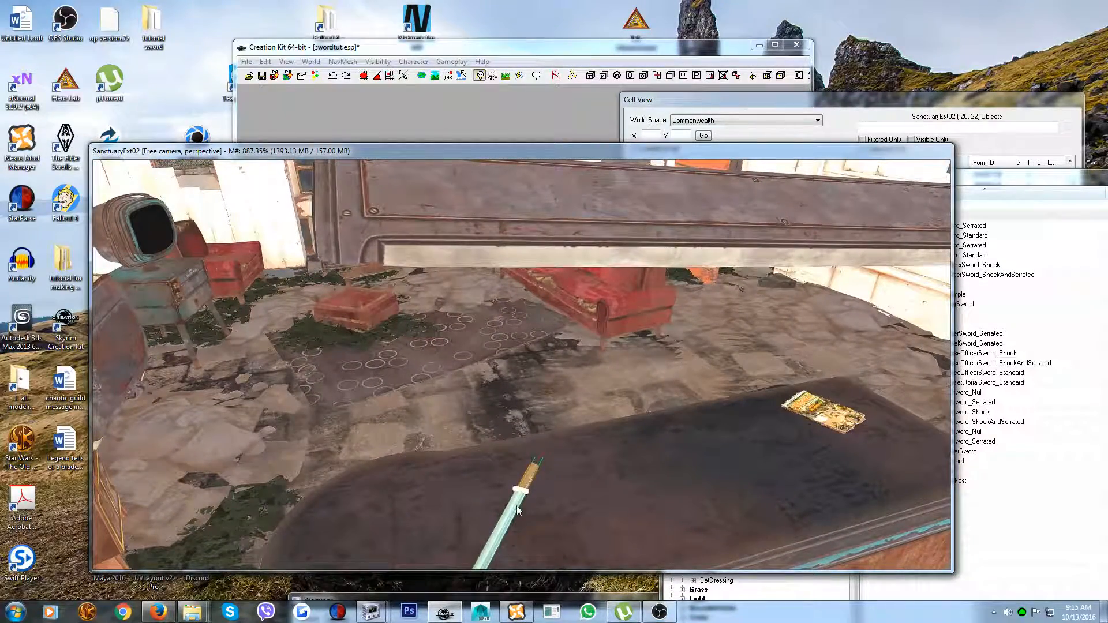
pyautogui.keyDown('shift'); pyautogui.moveTo(554, 494); pyautogui.dragTo(574, 451, button='middle'); pyautogui.keyUp('shift')
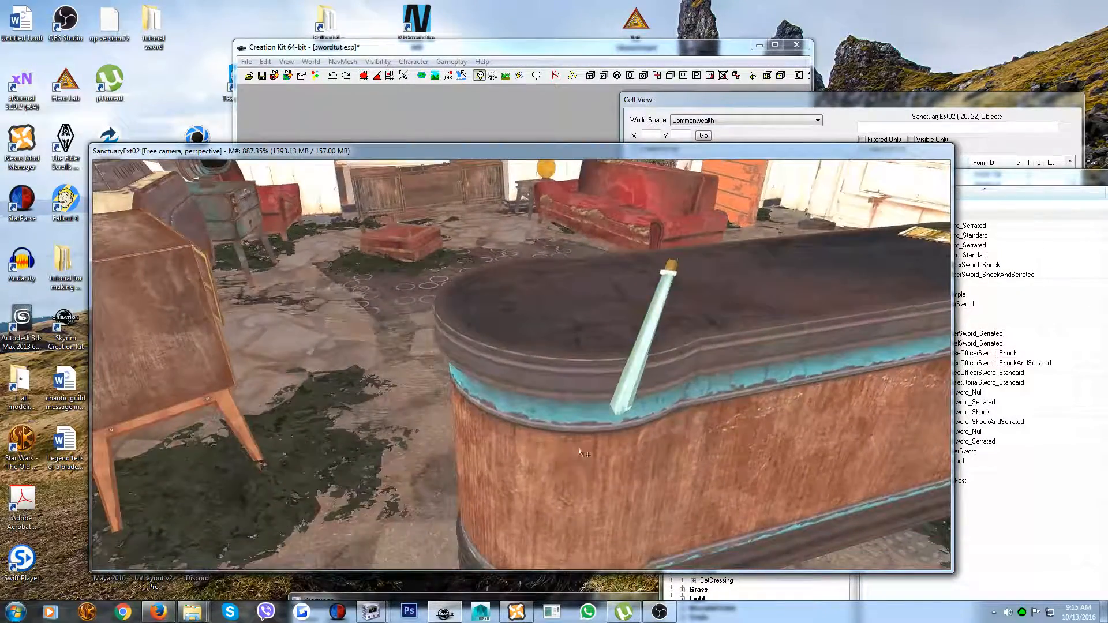
pyautogui.keyDown('shift'); pyautogui.moveTo(622, 400); pyautogui.dragTo(751, 391, button='middle'); pyautogui.keyUp('shift')
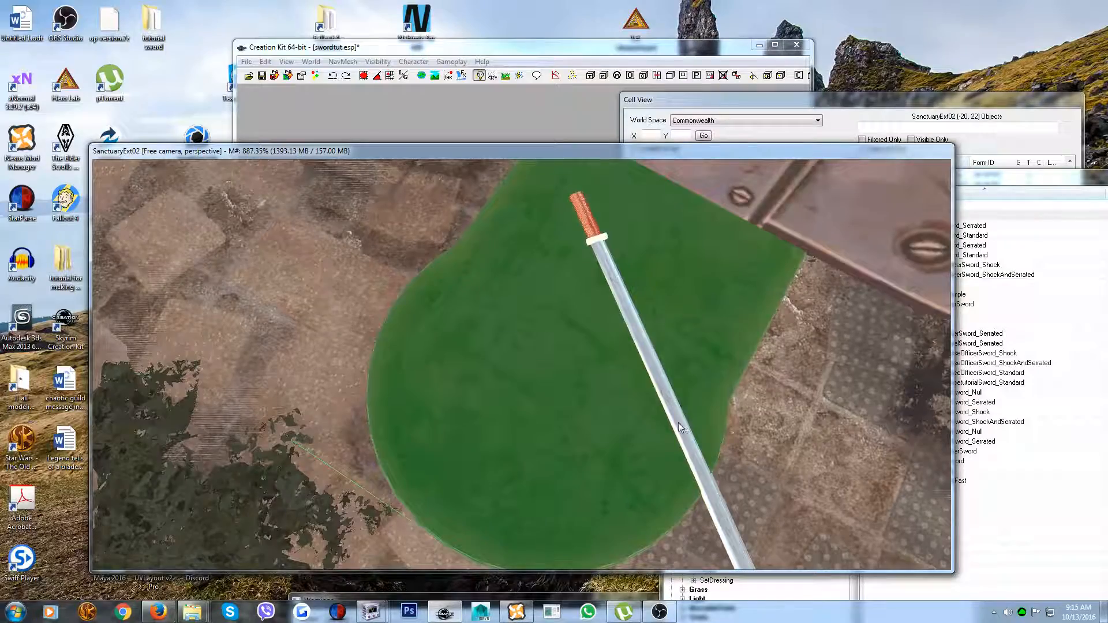
pyautogui.click(679, 427)
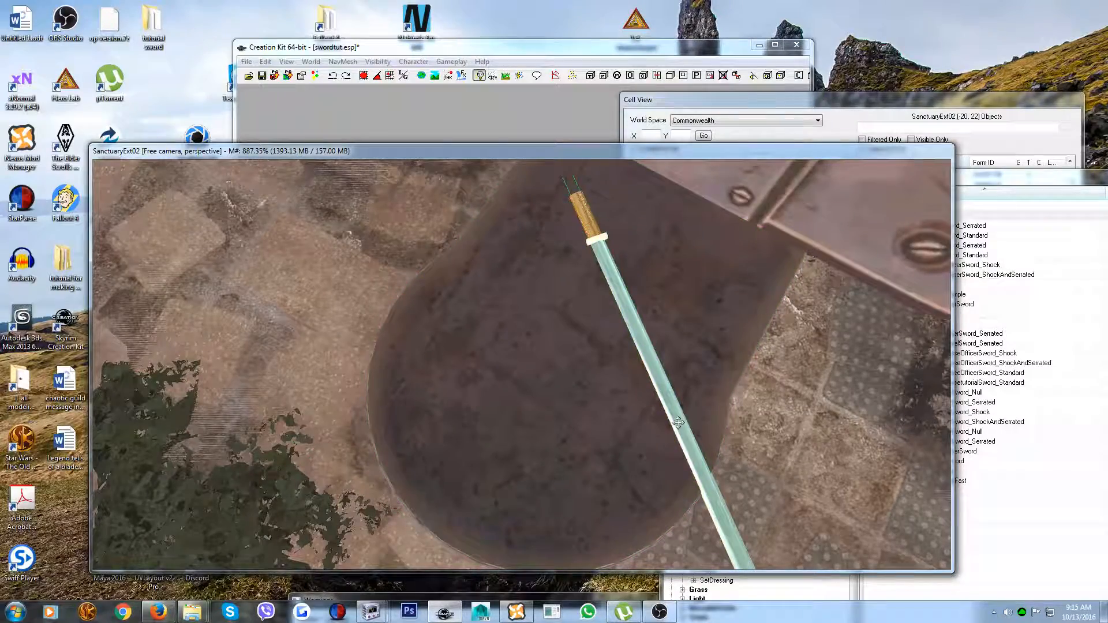
pyautogui.keyDown('shift'); pyautogui.moveTo(600, 334); pyautogui.dragTo(769, 234, button='middle'); pyautogui.keyUp('shift')
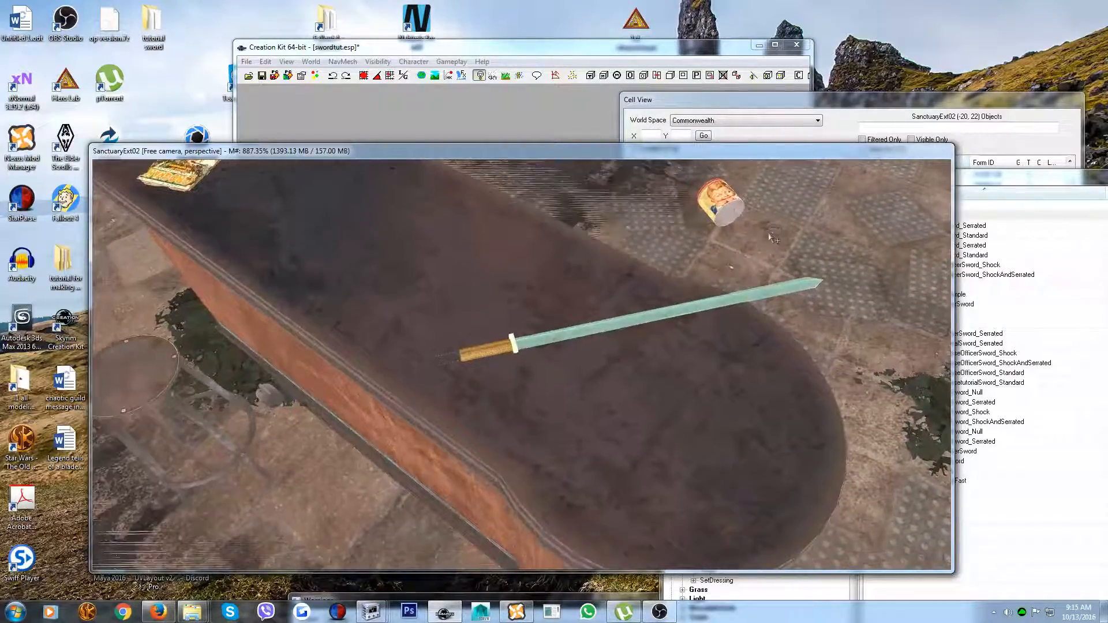
# Raise the sword above the counter and shift it along its length towards the handle end
pyautogui.press('e')
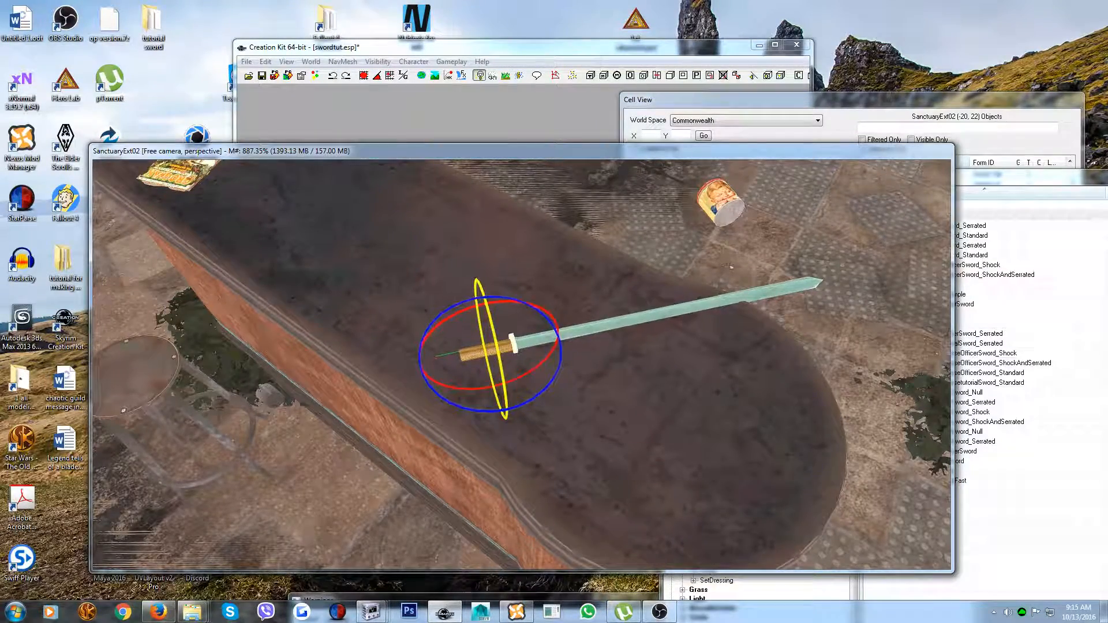
pyautogui.press('e')
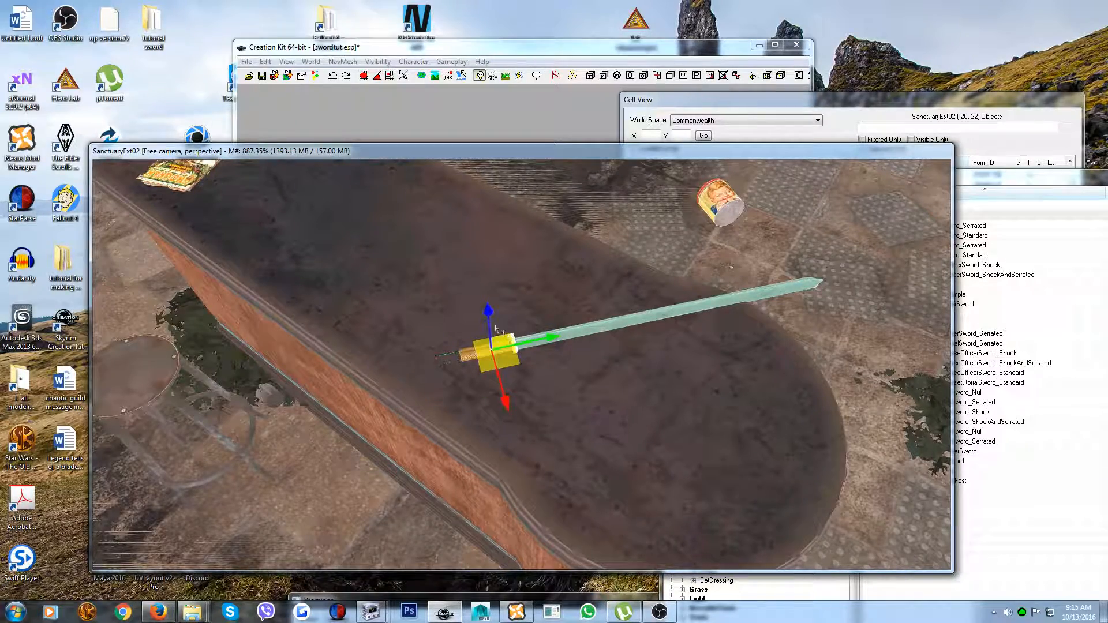
pyautogui.moveTo(491, 312); pyautogui.dragTo(483, 252)
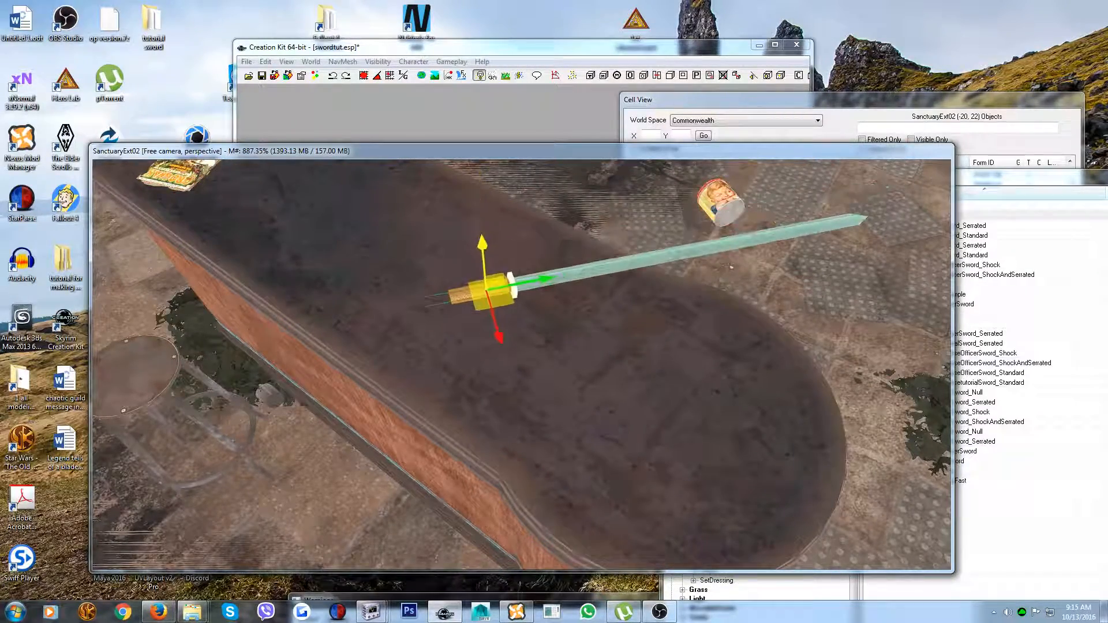
pyautogui.moveTo(546, 280); pyautogui.dragTo(399, 310)
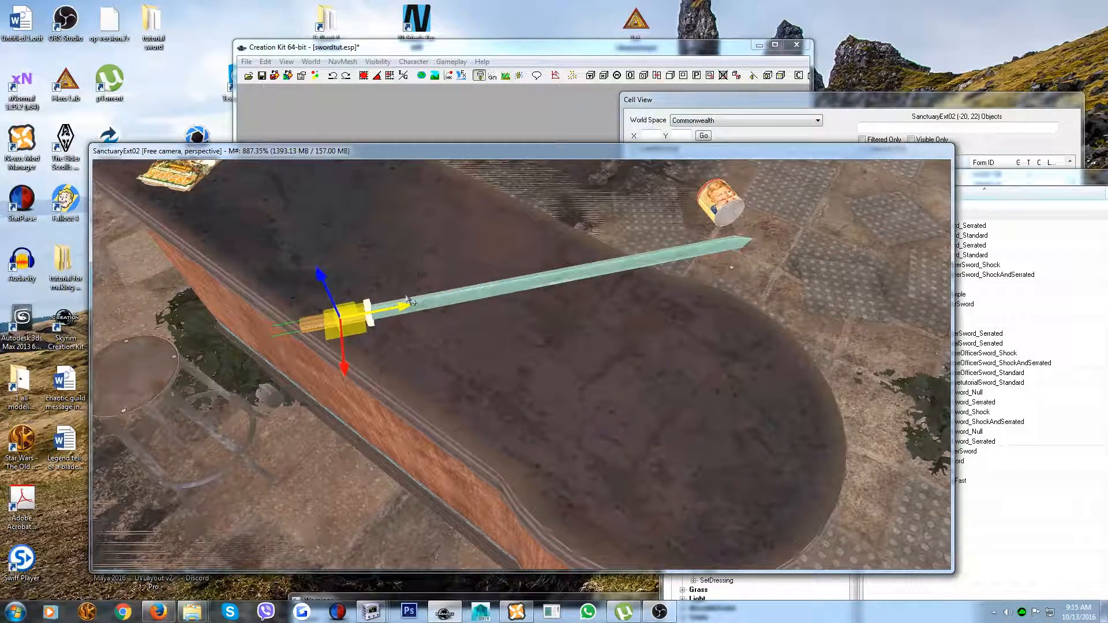
# Drop the raised sword until it rests on the counter top, checking its height from the side
pyautogui.press('f')
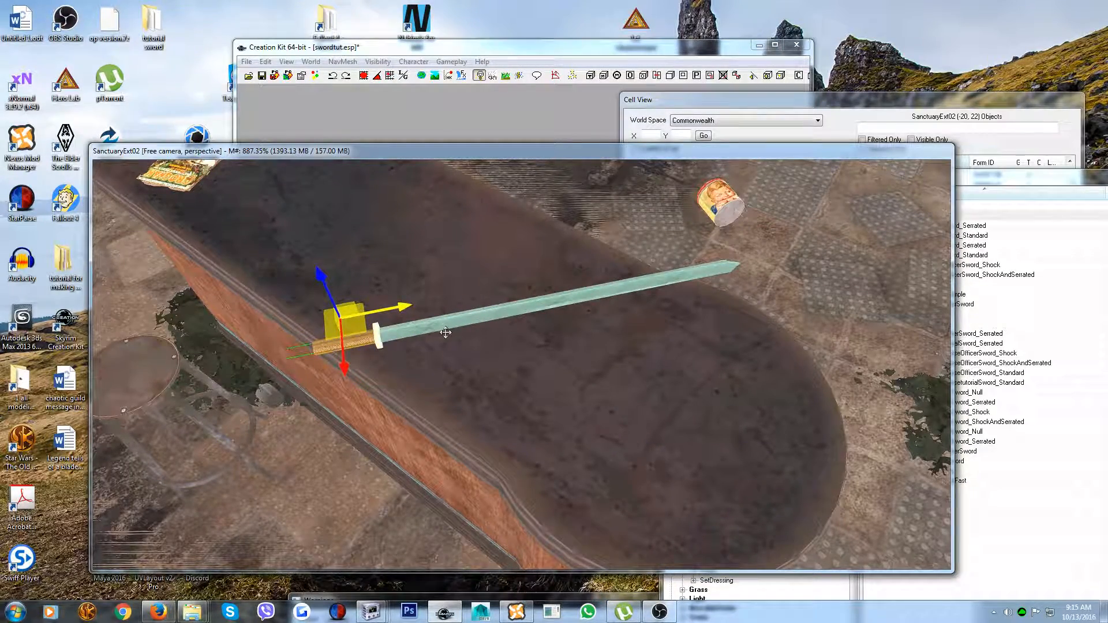
pyautogui.keyDown('shift'); pyautogui.moveTo(458, 323); pyautogui.dragTo(494, 254, button='middle'); pyautogui.keyUp('shift')
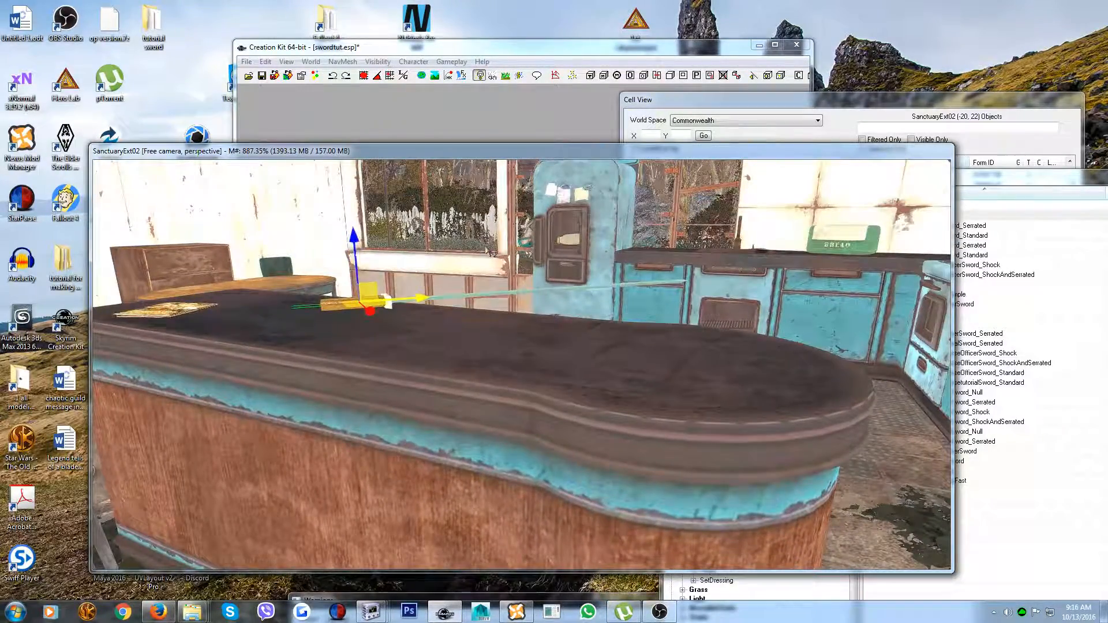
pyautogui.press('f')
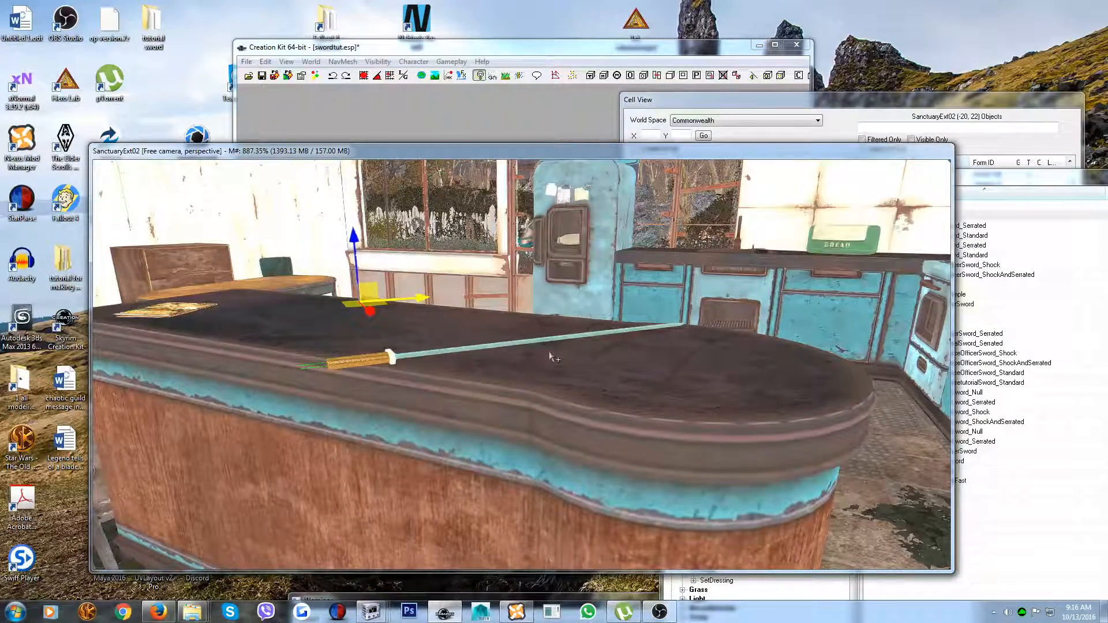
# Save the swordtut.esp plugin, then minimise the Creation Kit and launch Fallout 4 from the desktop
pyautogui.click(246, 62)
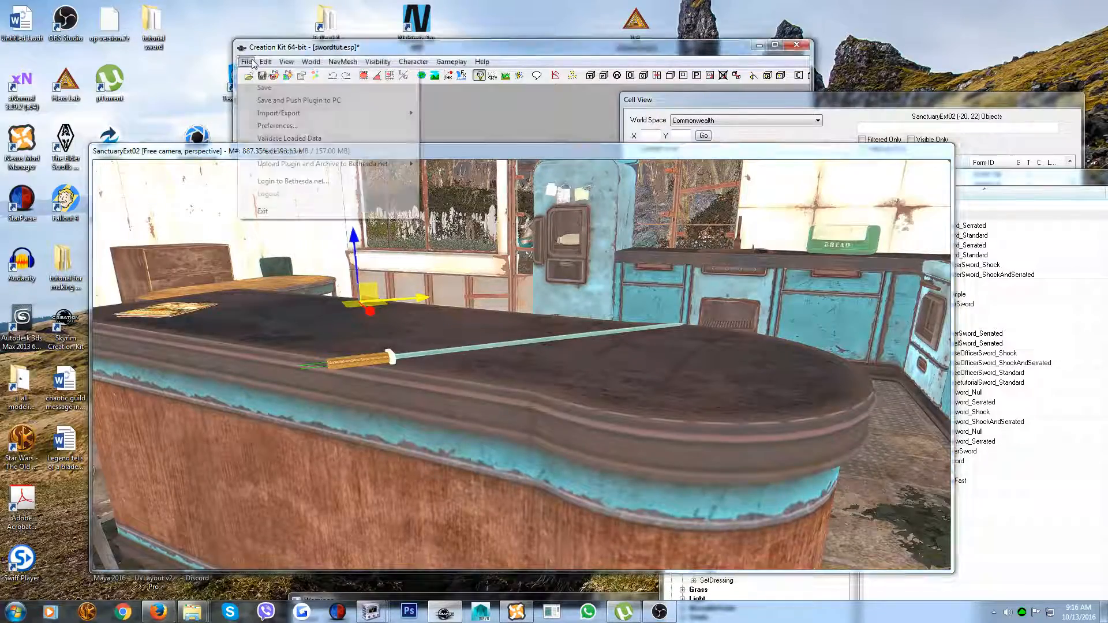
pyautogui.click(264, 87)
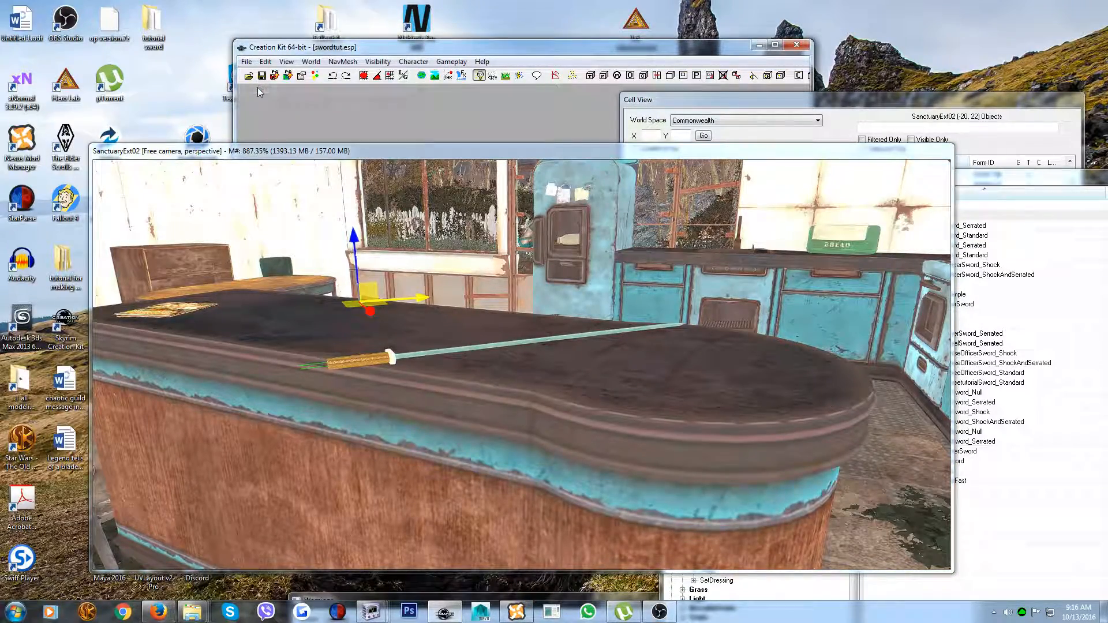
pyautogui.click(760, 44)
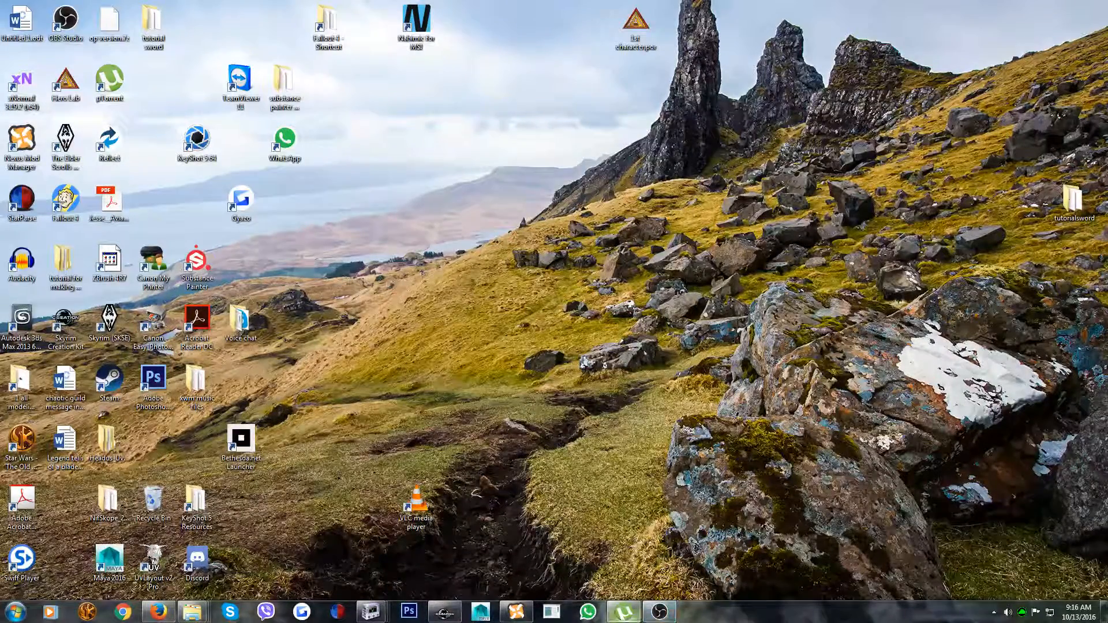
pyautogui.click(68, 198)
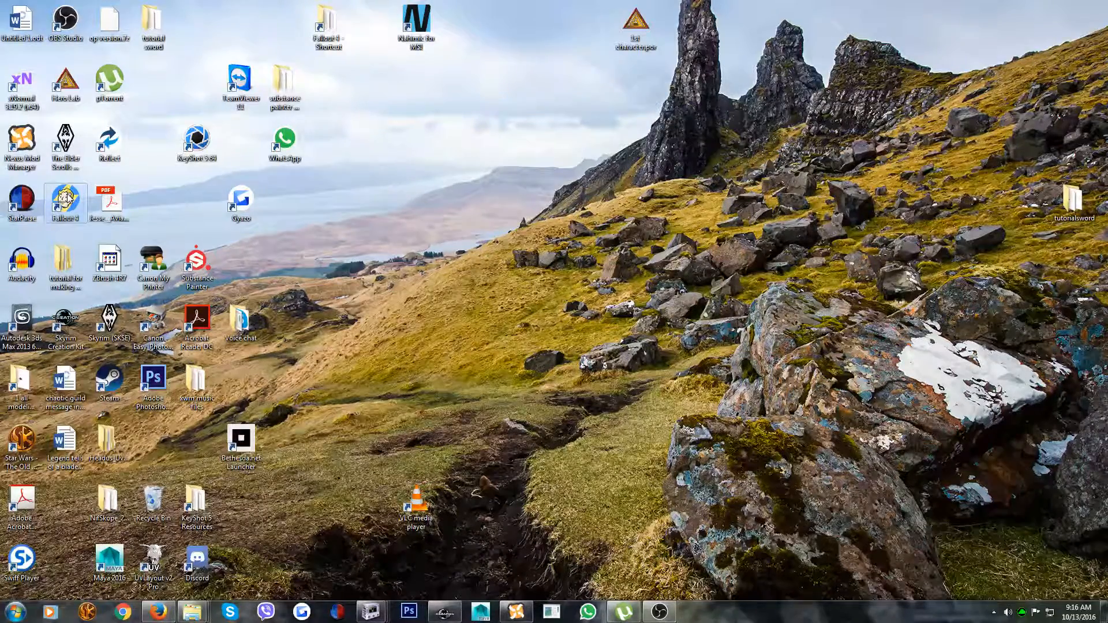